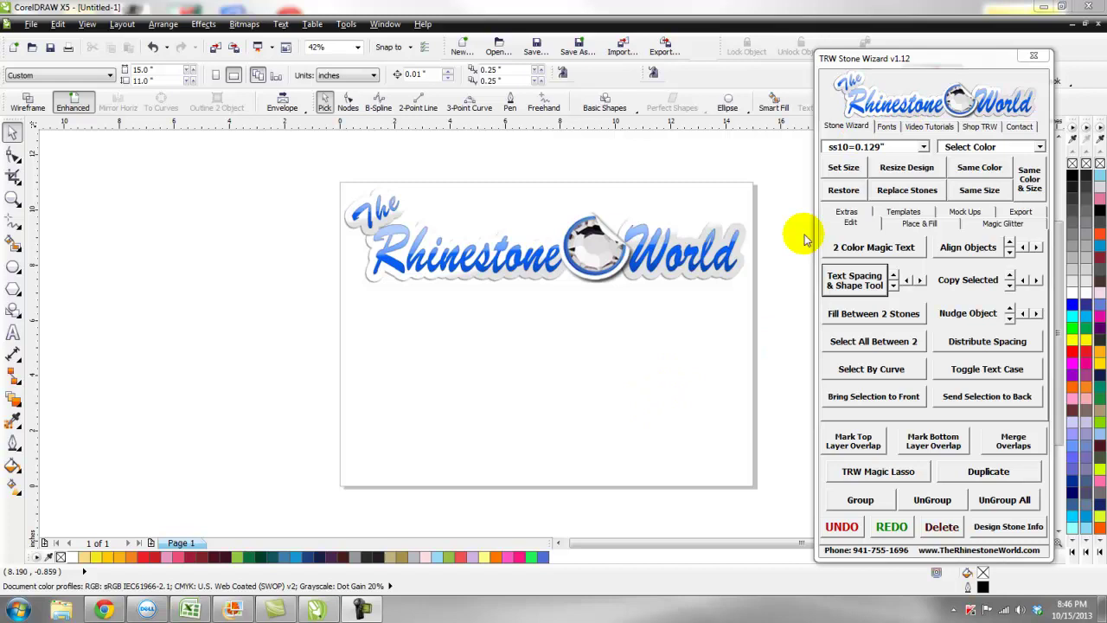
Delete the Rhinestone World logo from the page
left_click(623, 262)
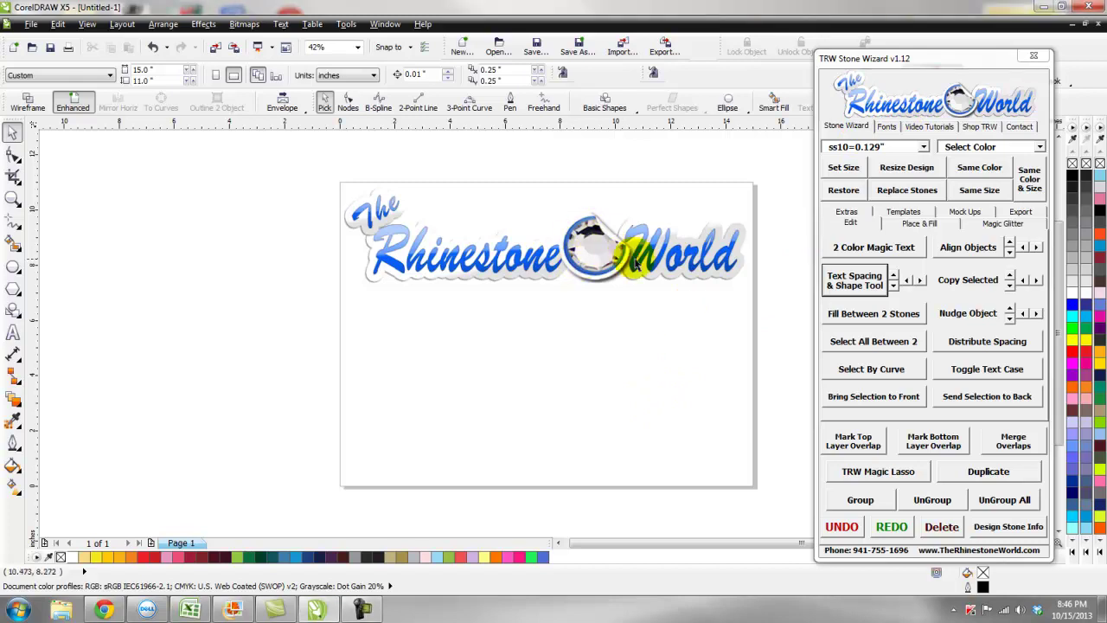
left_click(649, 250)
key("Delete")
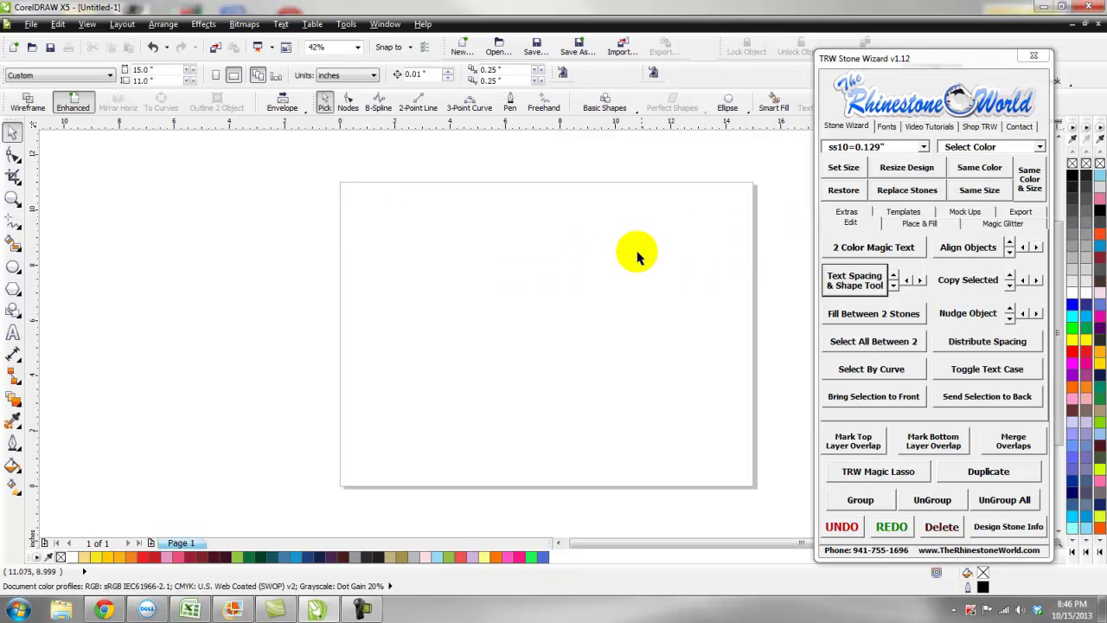
Add the letter M as artistic text on the page and enlarge it to about 4.67 by 4.42 inches
left_click(12, 334)
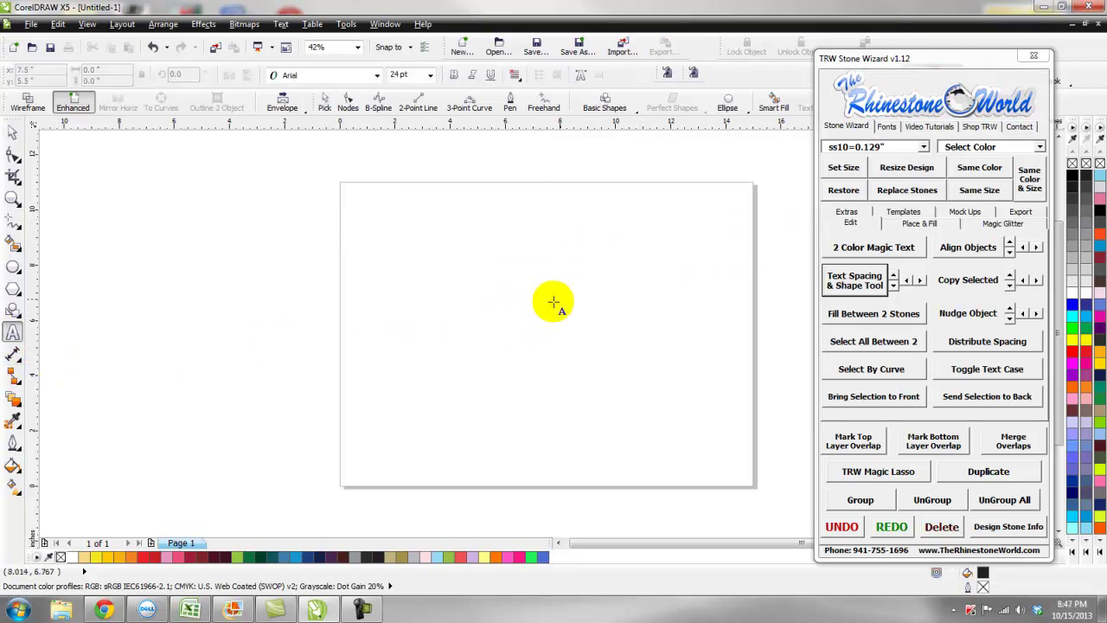
left_click(532, 320)
left_click(13, 132)
left_click_drag(545, 308, 663, 195)
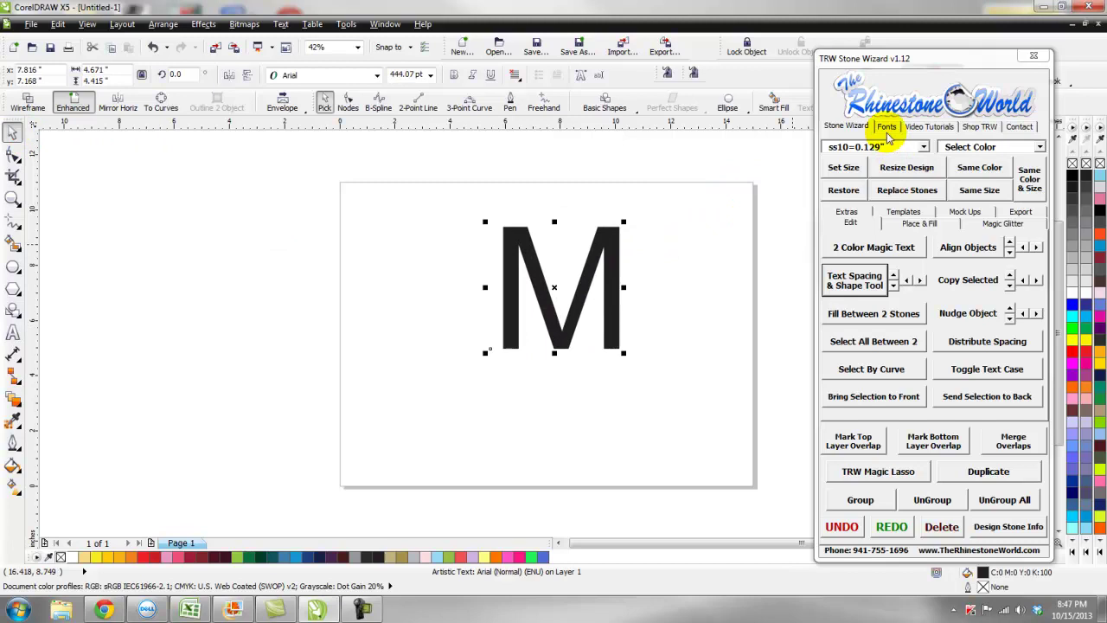
Find and apply the font TRW Striped Bold HTV NB to the M and move the letter toward the page centre
left_click(887, 127)
type("trw s")
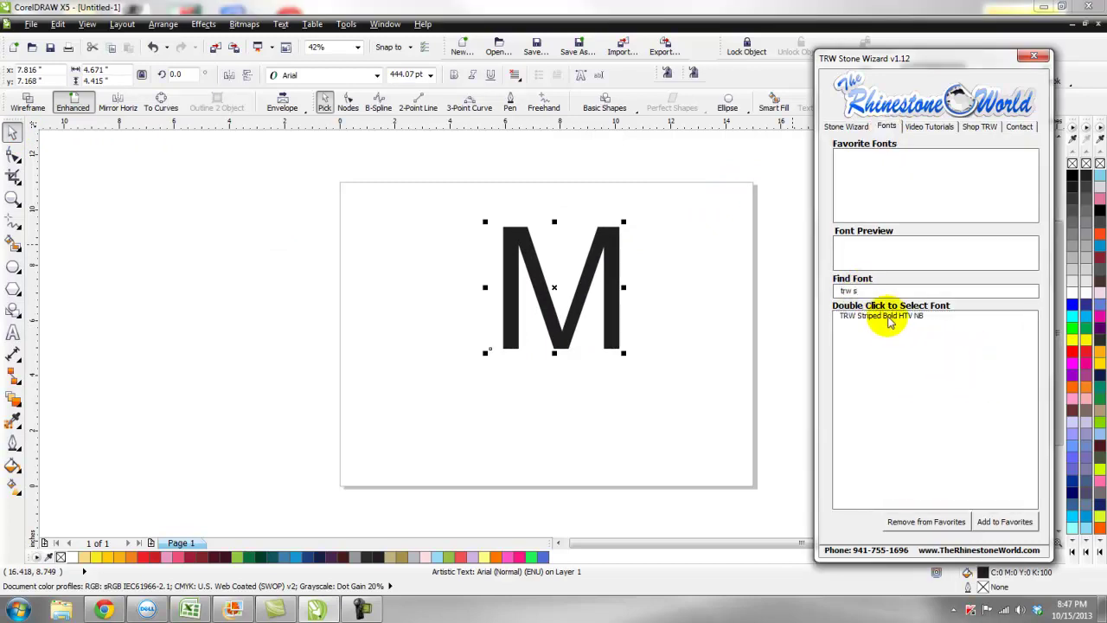
double_click(891, 315)
left_click_drag(741, 422, 704, 442)
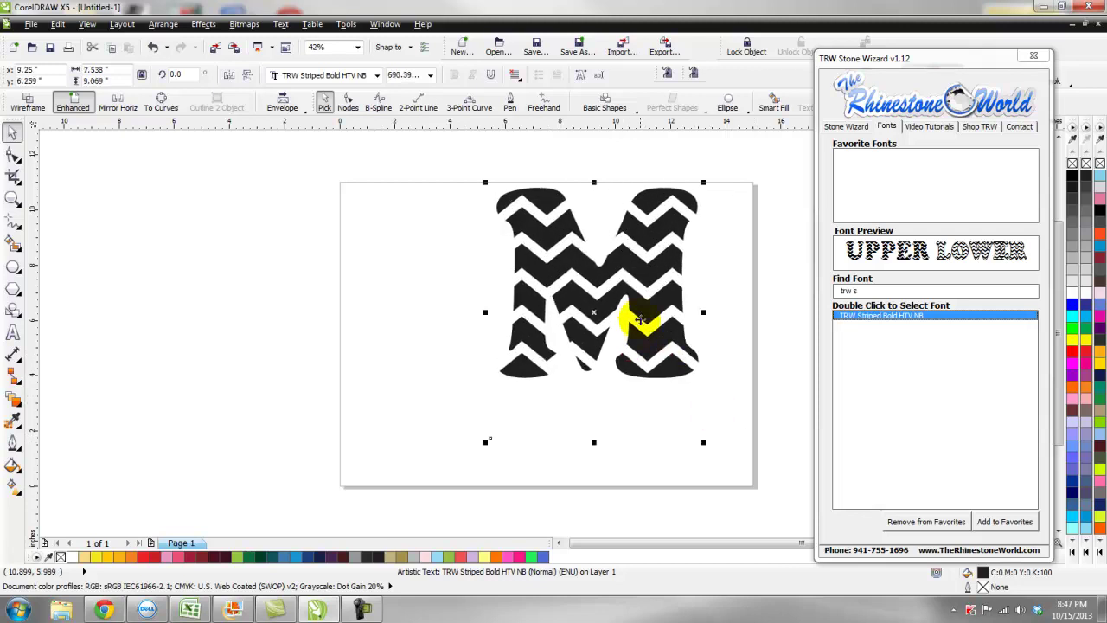
left_click_drag(654, 307, 655, 309)
Apply 2 Color Magic Text to the M and convert the letter and its orange backing to curves
left_click(844, 126)
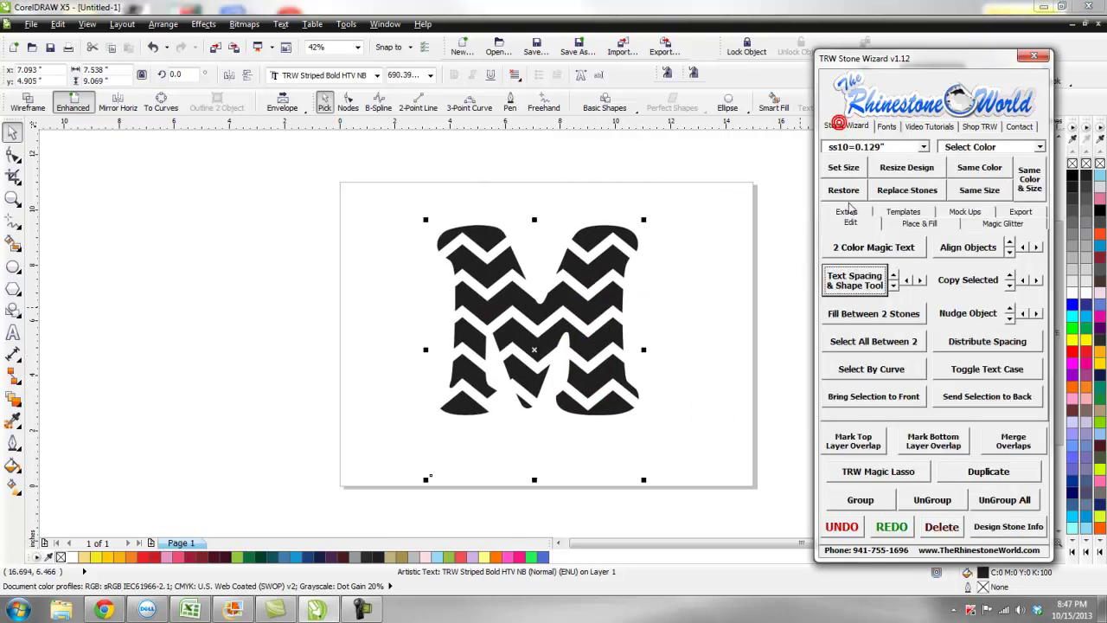
left_click(855, 248)
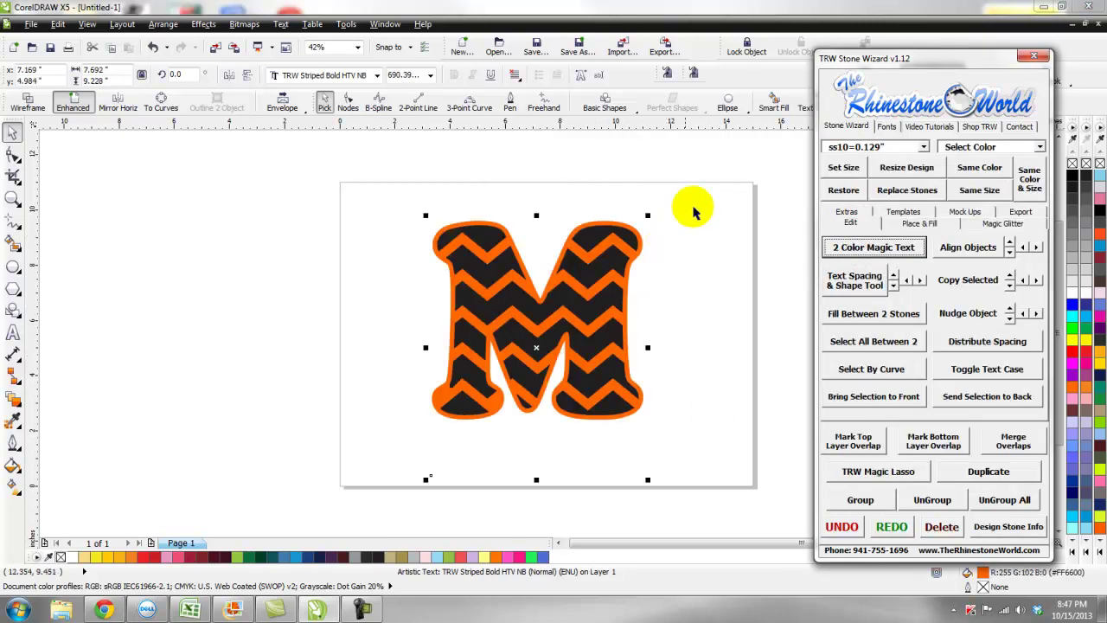
left_click(701, 182)
left_click_drag(699, 183, 363, 530)
left_click(163, 24)
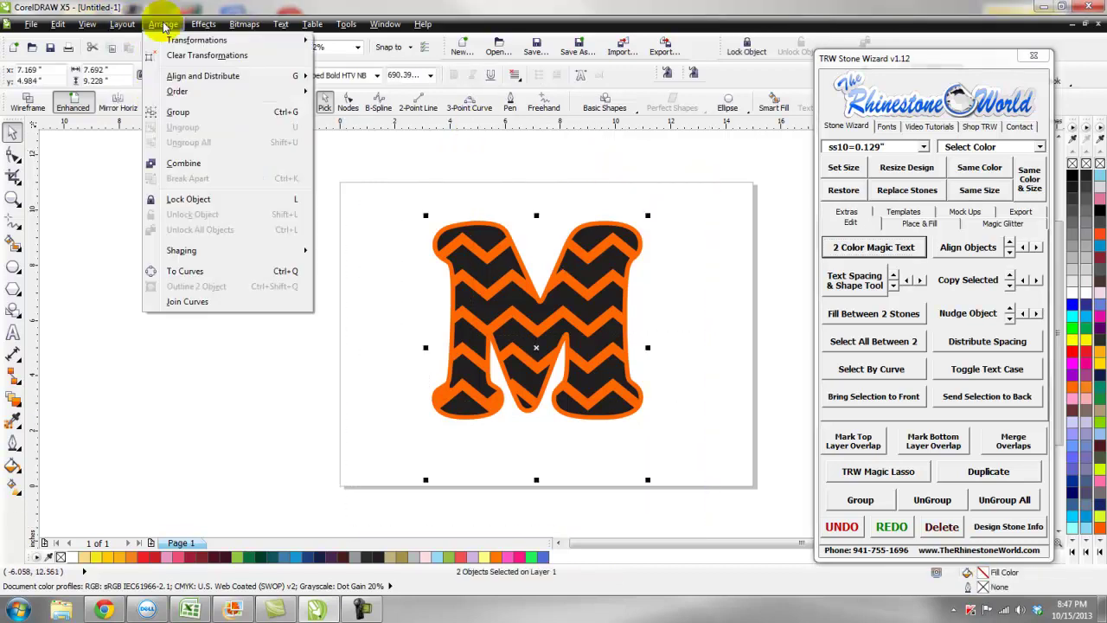
left_click(217, 271)
left_click(296, 349)
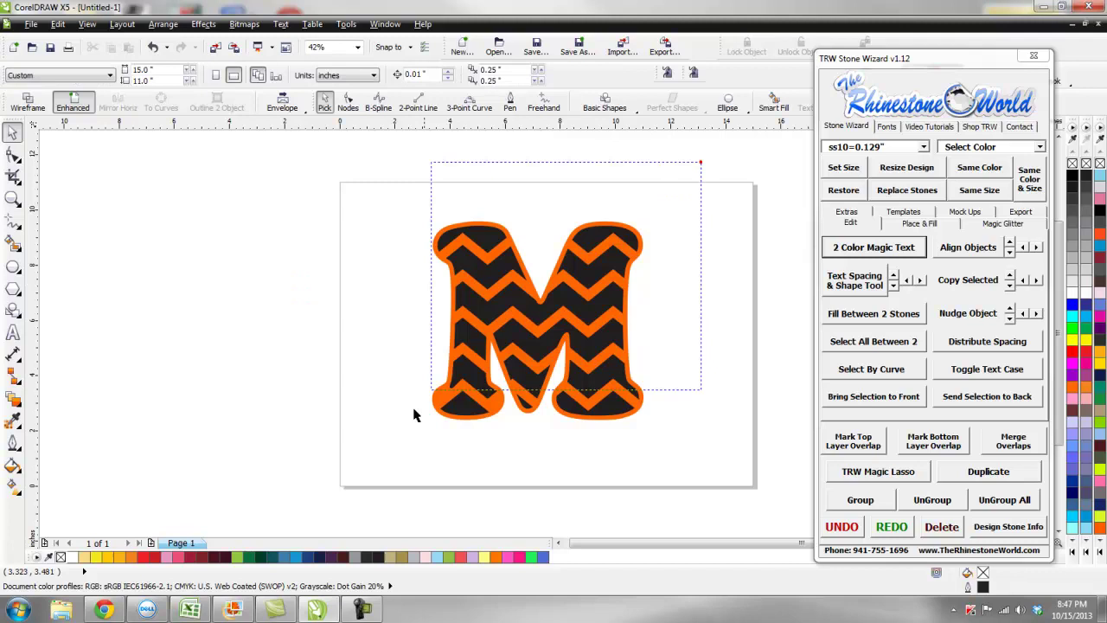
Select the M together with its orange backing and set the height to 6.5 inches
left_click_drag(413, 416, 411, 419)
type("6.5")
key("Return")
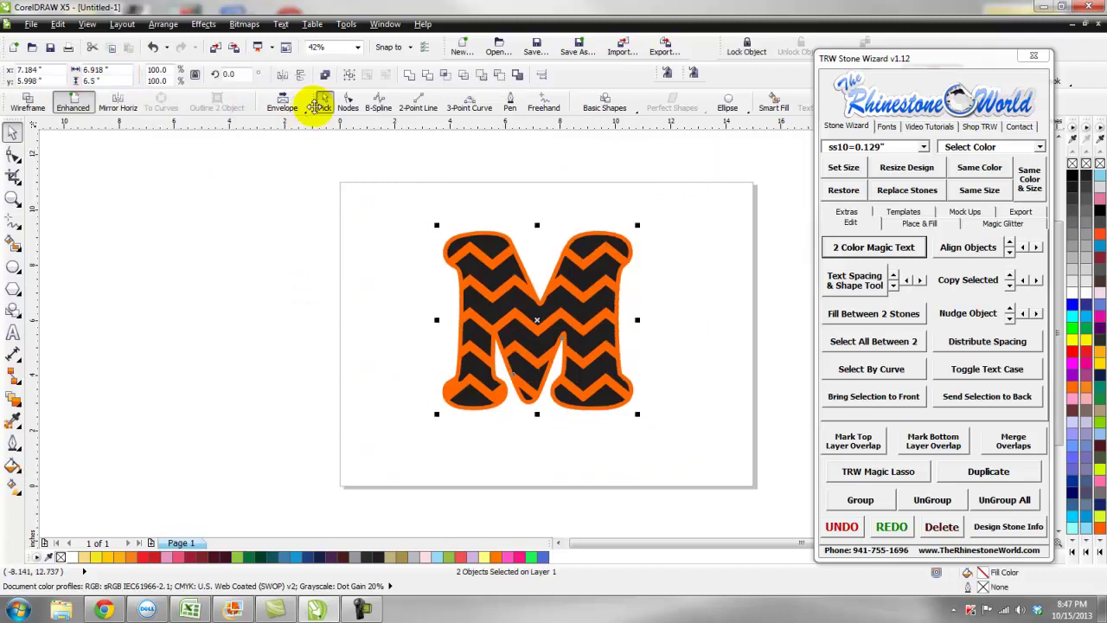
left_click(322, 104)
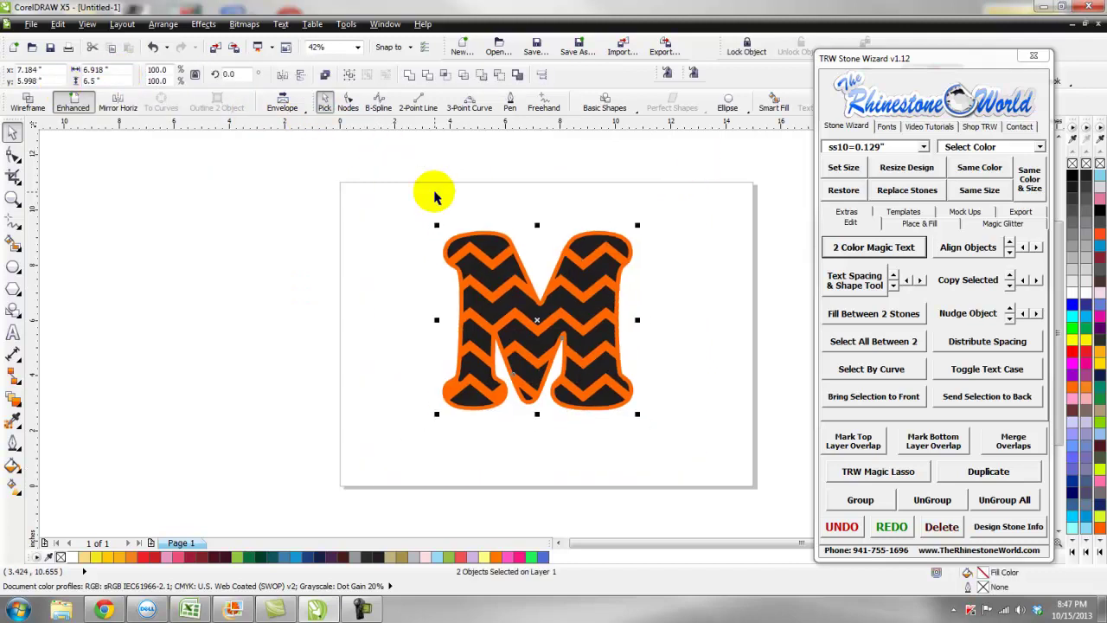
left_click(372, 234)
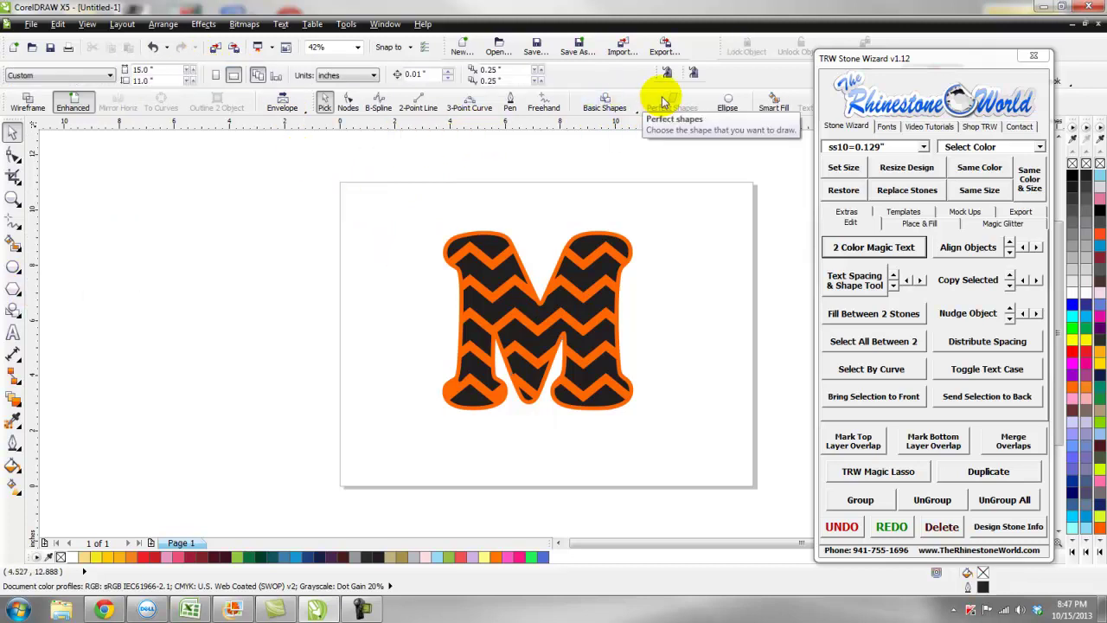
Draw a thin horizontal rectangle about 8.63 by 0.23 inches across the upper middle of the M
left_click(604, 102)
left_click(607, 102)
mouse_move(610, 163)
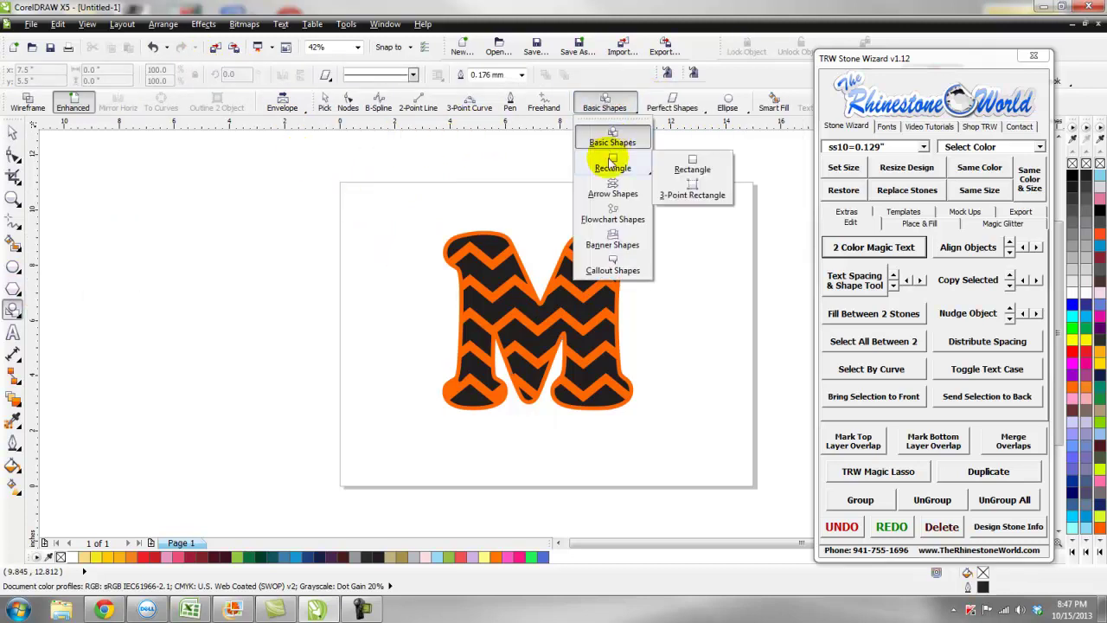
left_click(692, 166)
left_click_drag(435, 294, 671, 295)
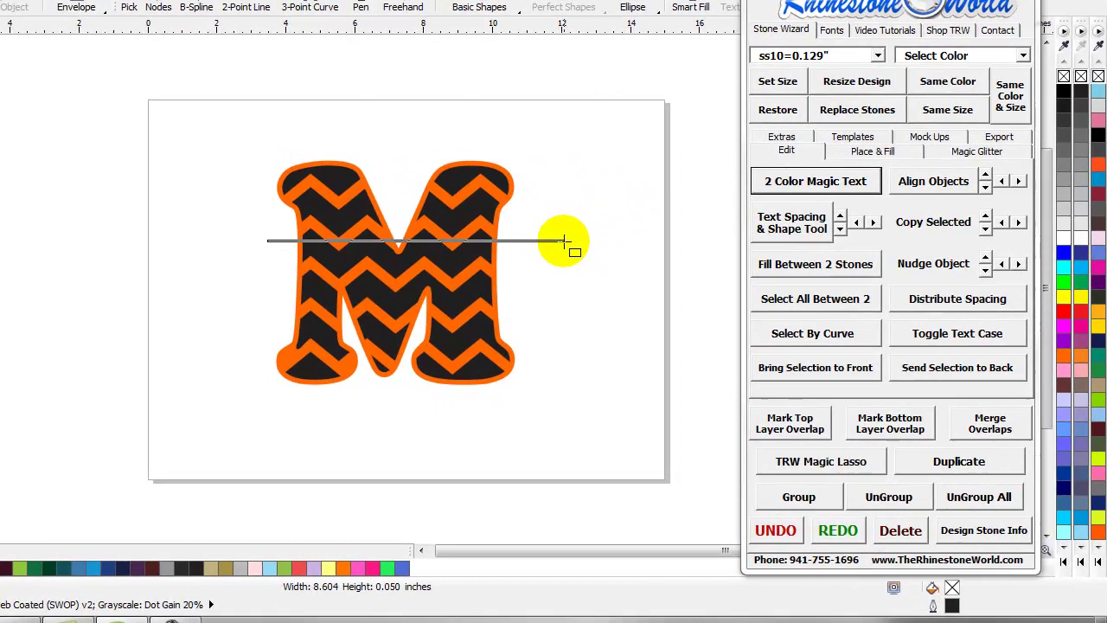
left_click_drag(564, 241, 564, 241)
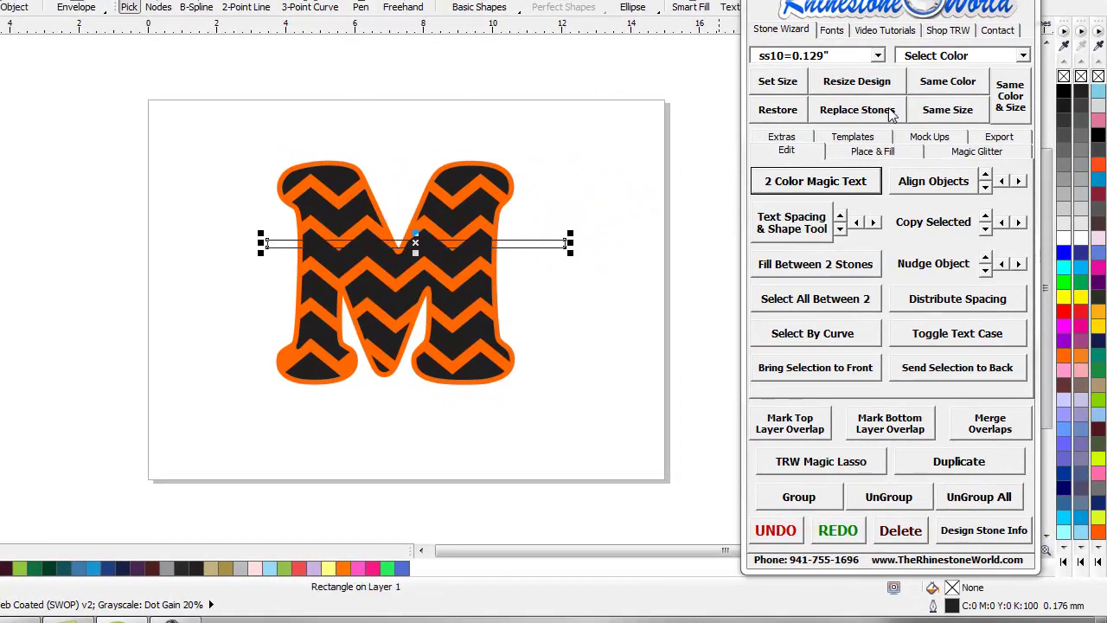
Fill the rectangle black without an outline and place a copy of it across the lower middle of the M
left_click(1064, 90)
right_click(1064, 76)
left_click_drag(556, 247, 548, 307)
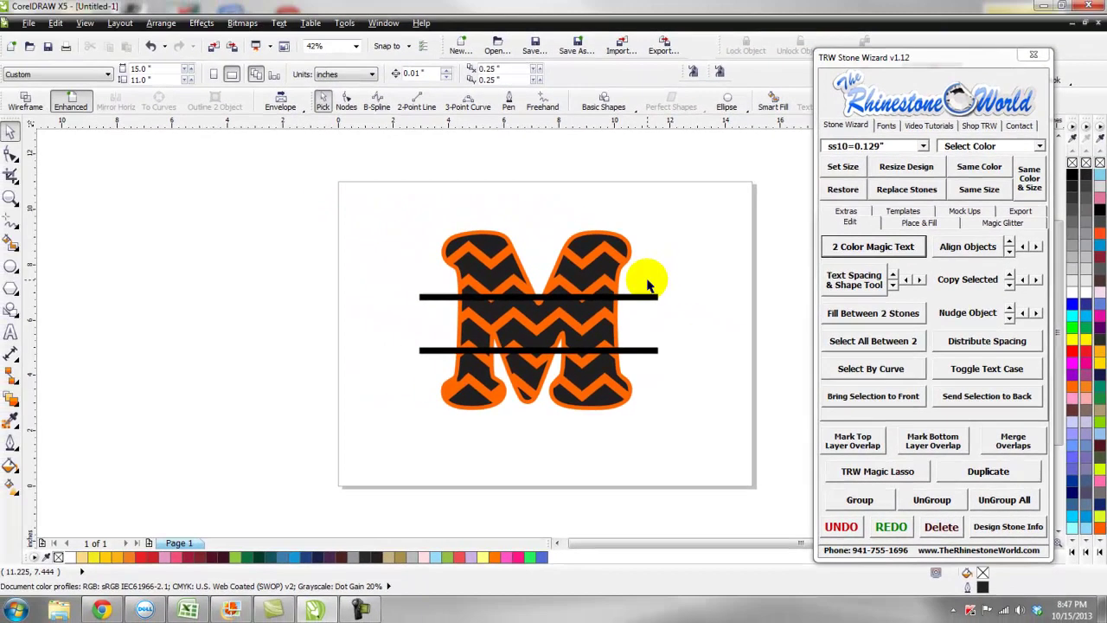
Cut both black bars out of the black chevron letter using Simplify
scroll(532, 222, "up", 2)
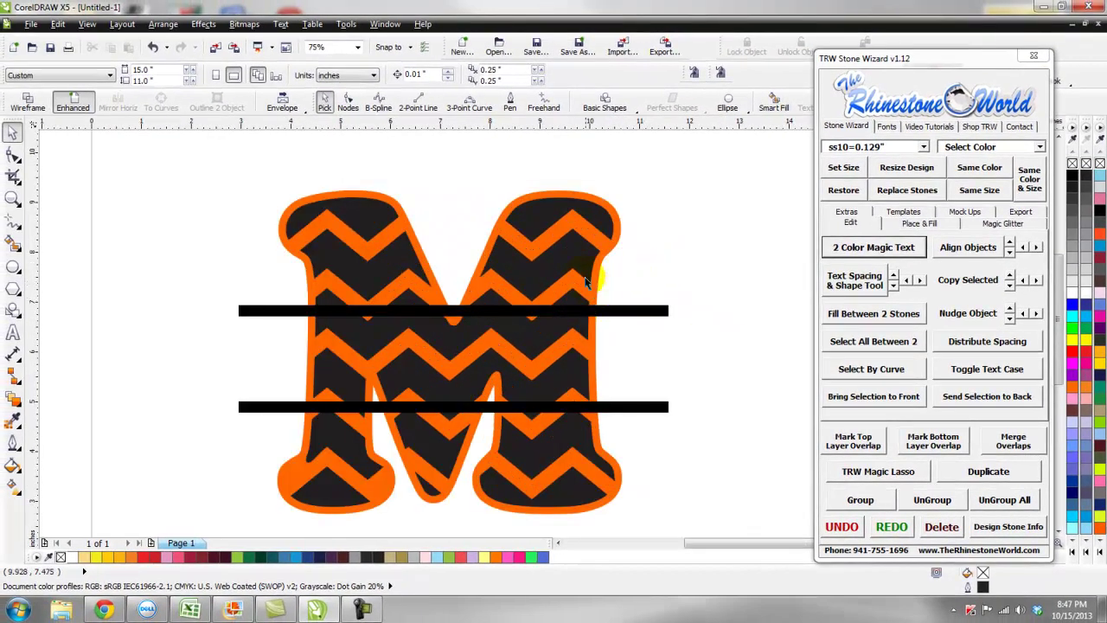
left_click(582, 267)
left_click(632, 311, "shift")
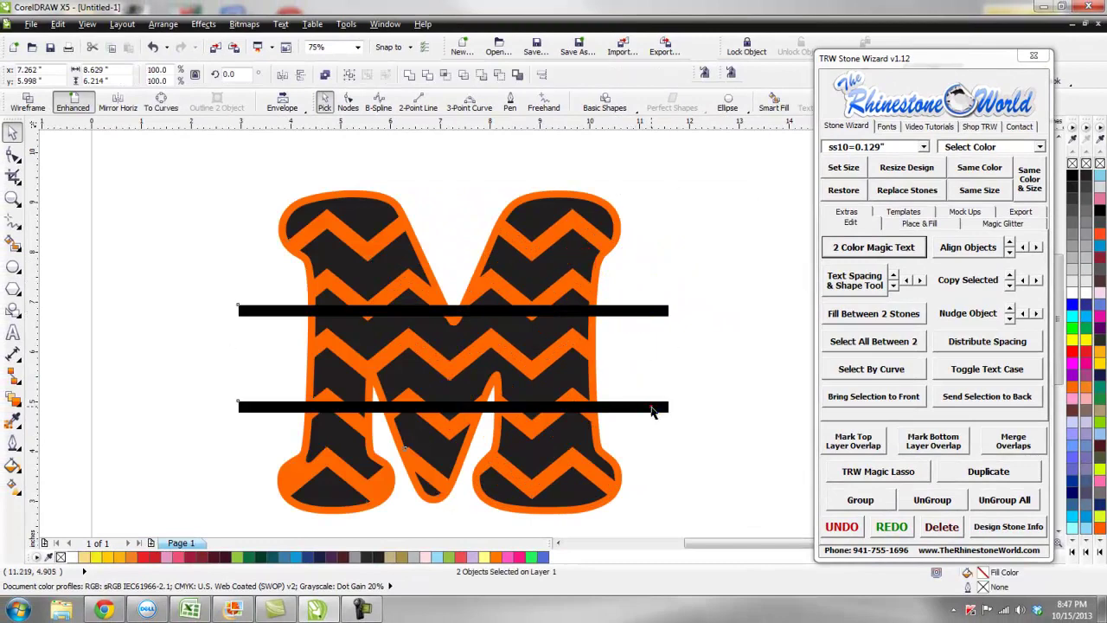
left_click(163, 24)
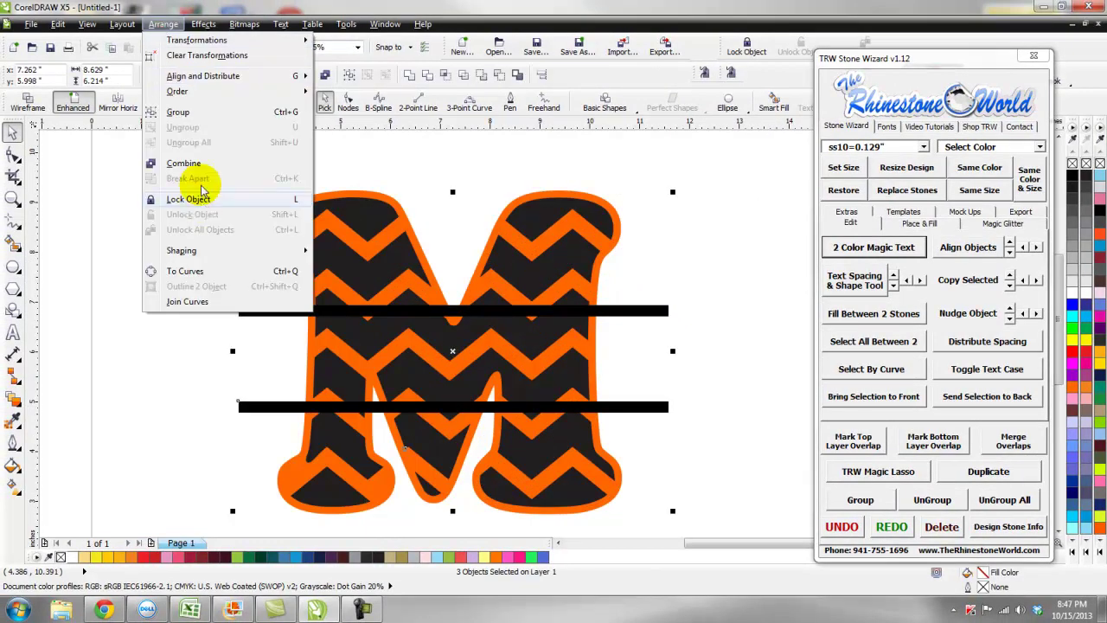
mouse_move(232, 251)
left_click(348, 294)
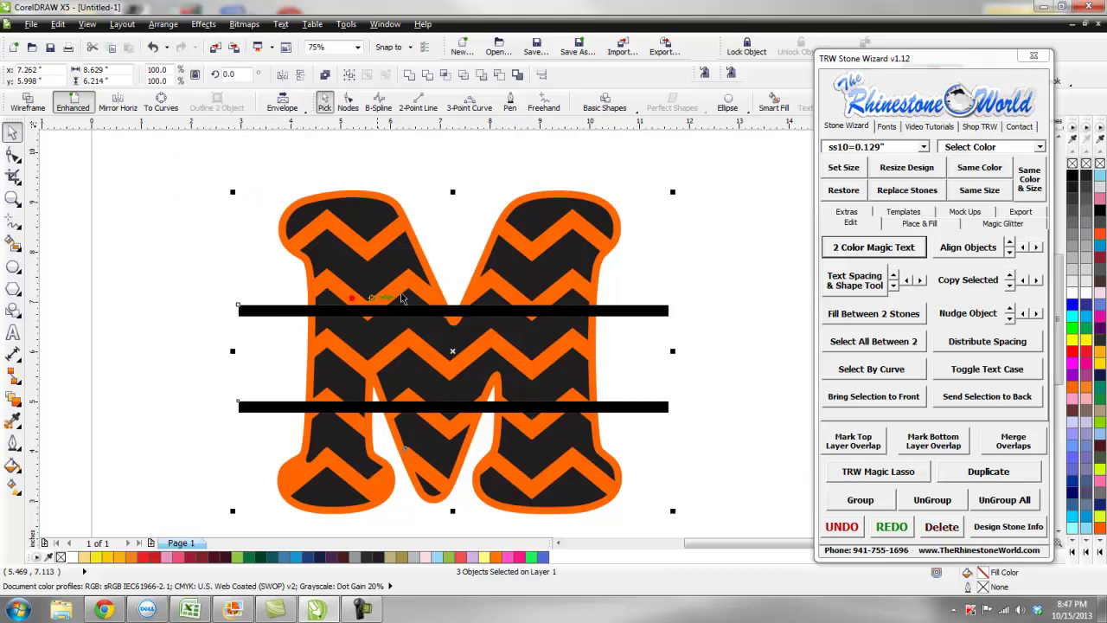
left_click(701, 316)
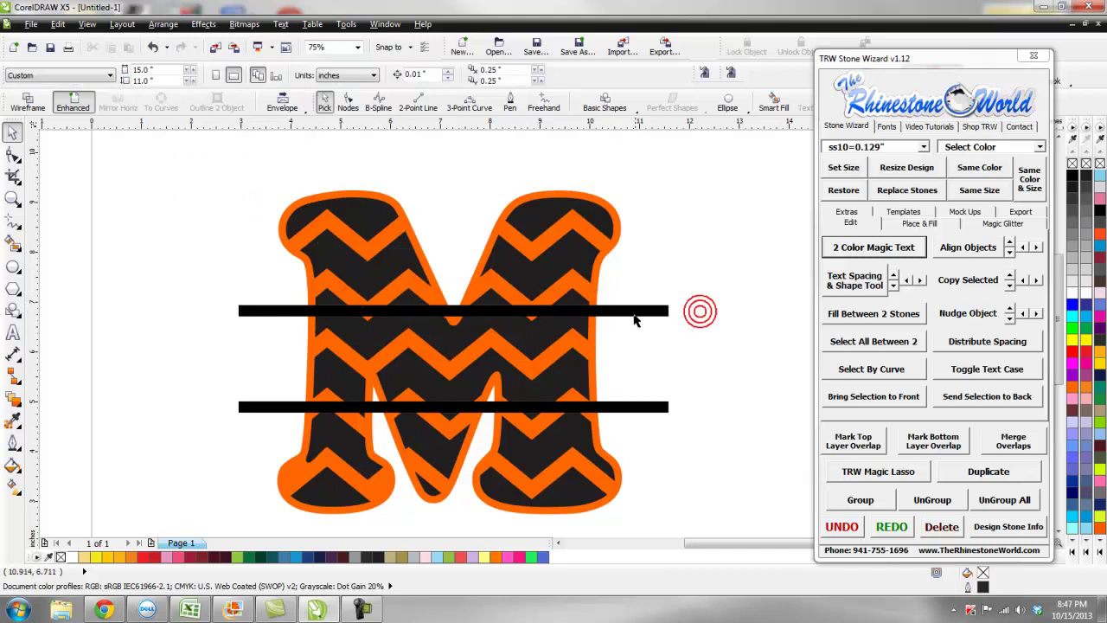
Cut both bars out of the orange backing with Simplify, check the cut by shifting the upper bar, and undo that move
left_click(591, 299)
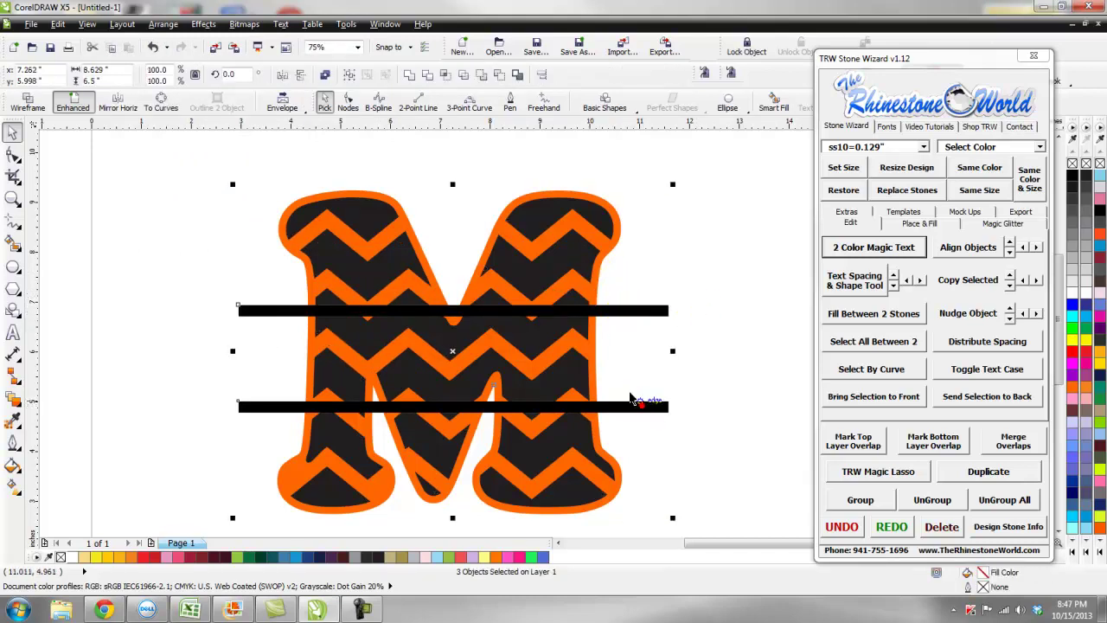
left_click(163, 24)
mouse_move(226, 259)
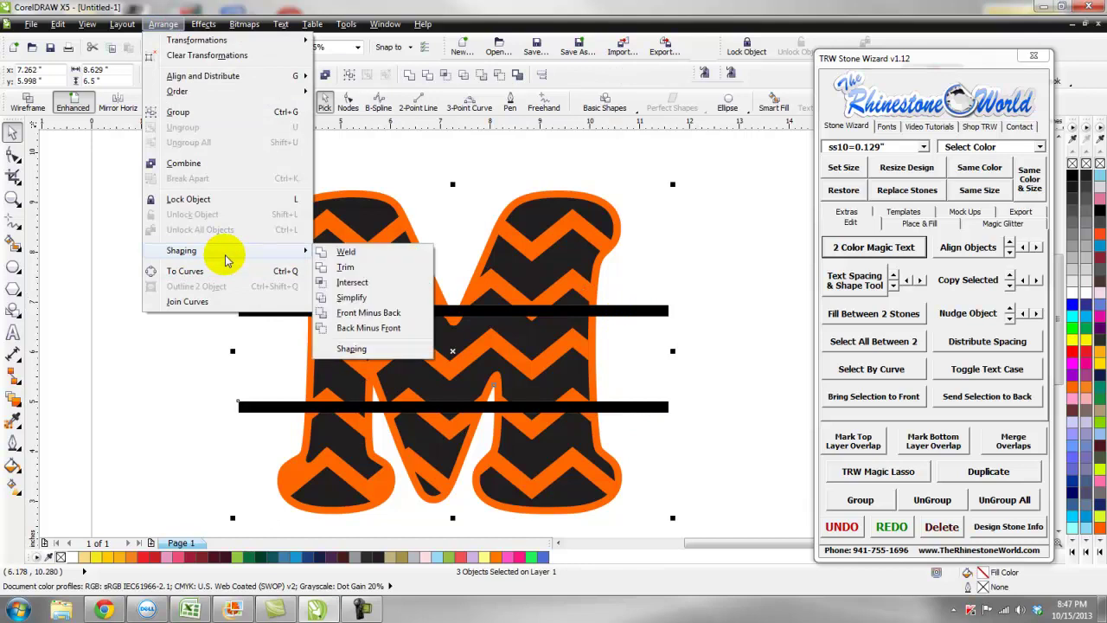
left_click(352, 298)
left_click_drag(651, 309, 662, 327)
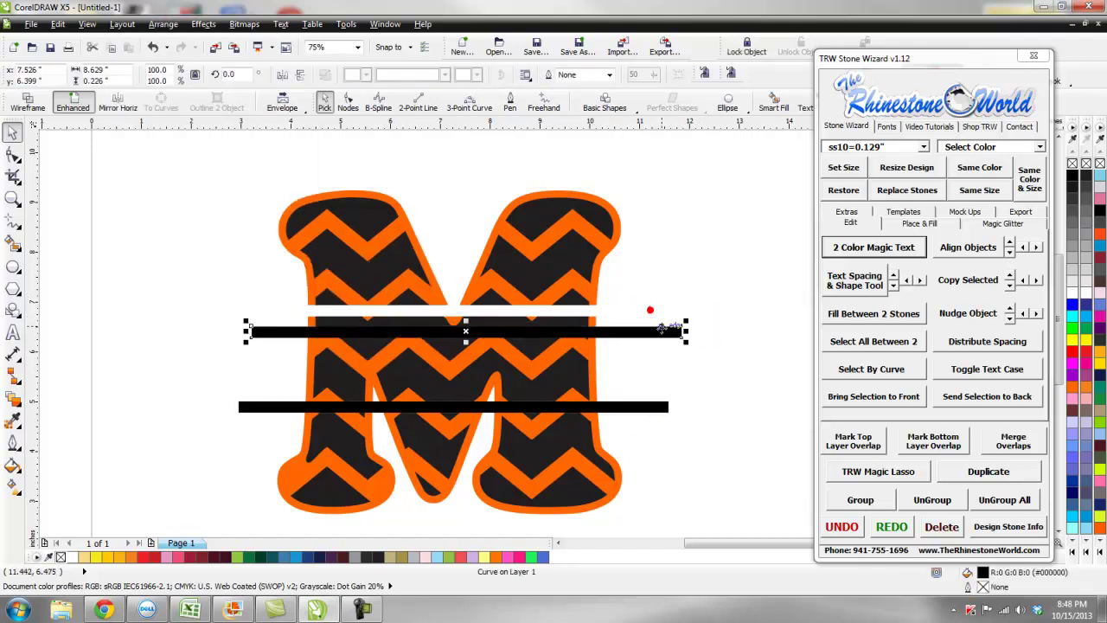
key("ctrl+z")
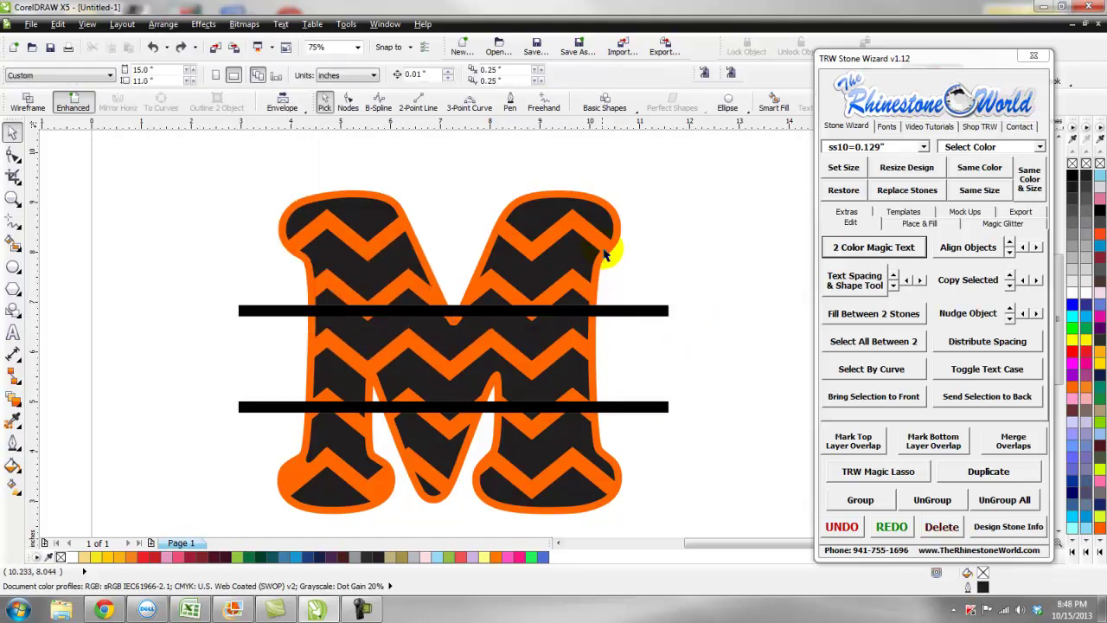
Break apart the orange backing curve and the black chevron curve into separate pieces
left_click(608, 245)
left_click(155, 24)
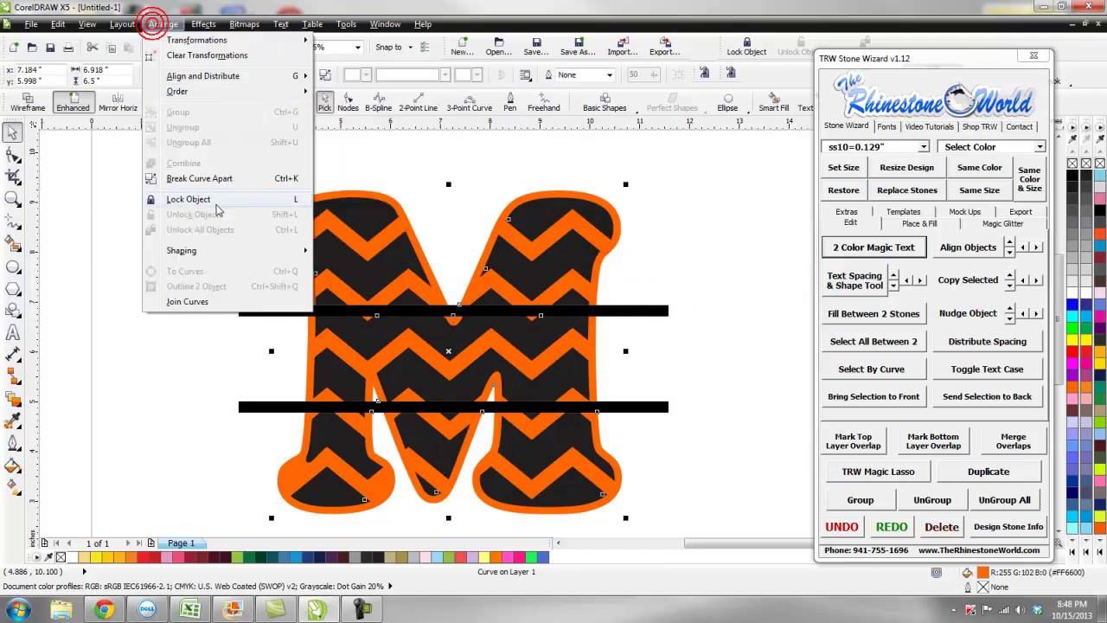
left_click(215, 178)
left_click(342, 198)
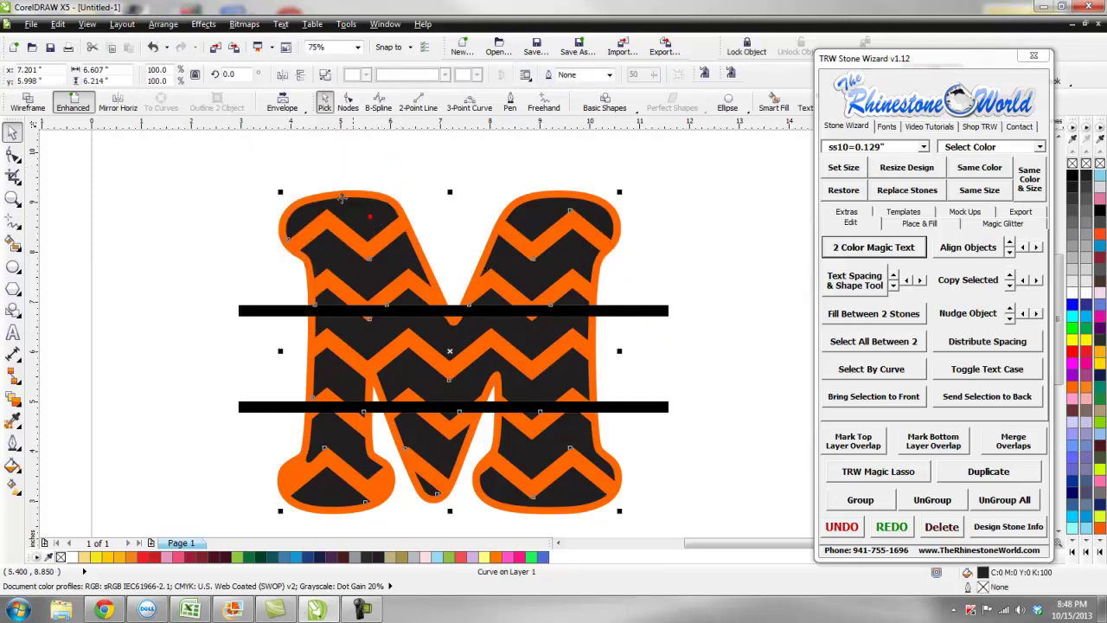
left_click(163, 24)
left_click(207, 178)
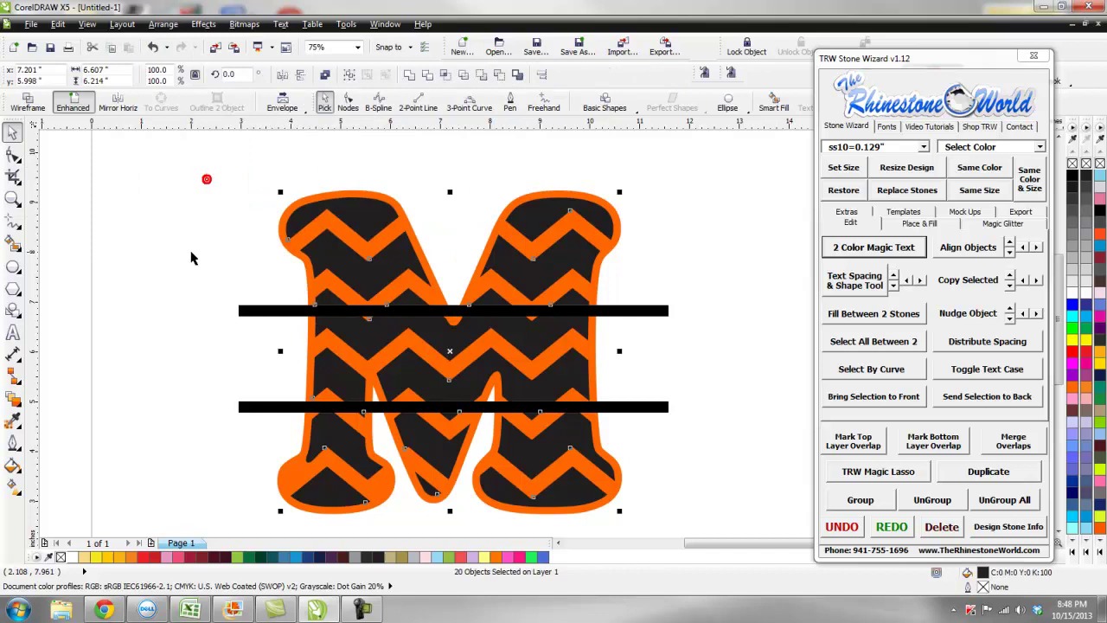
Delete all letter pieces lying between the two black bars
left_click(190, 252)
left_click_drag(223, 307, 688, 406)
key("Delete")
Select all remaining black letter pieces together with both bars and weld them
scroll(539, 317, "down", 2)
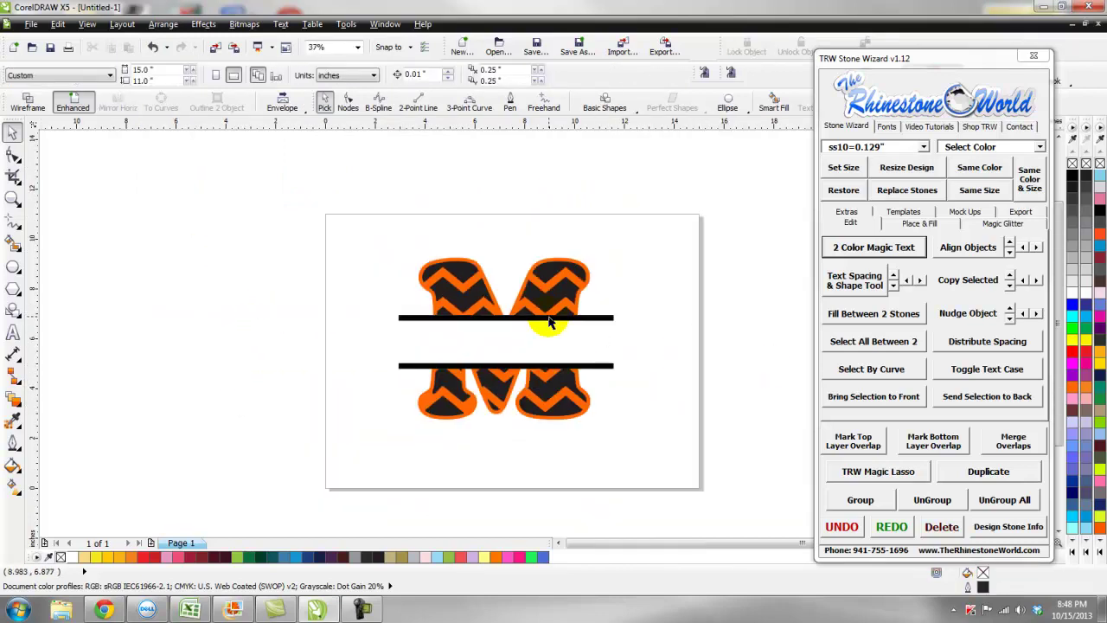
scroll(548, 303, "up", 2)
left_click(540, 282)
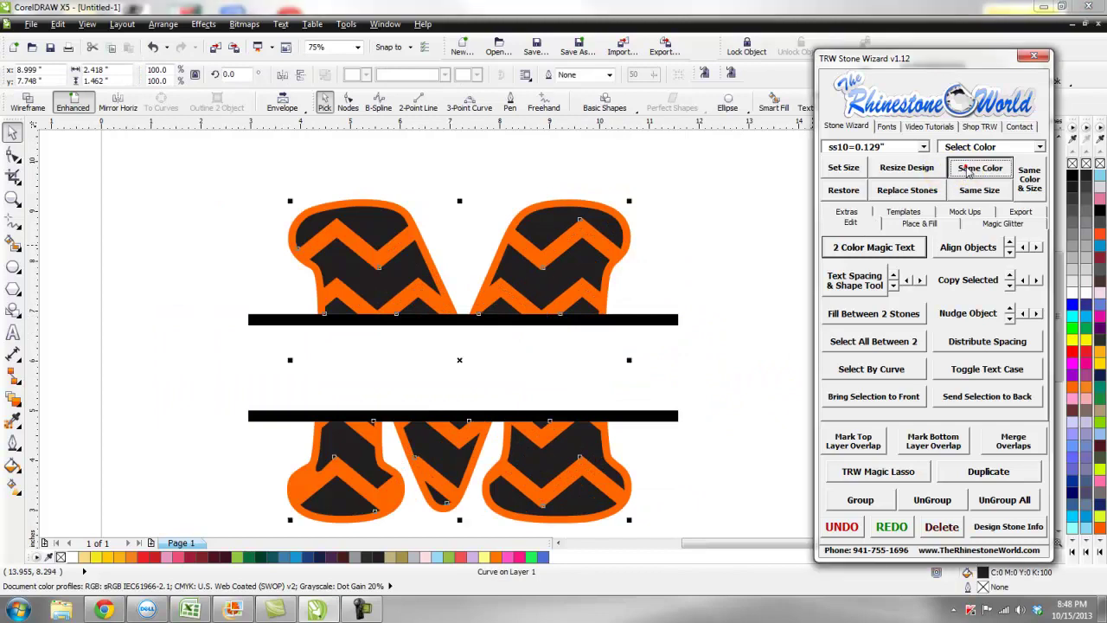
left_click(663, 321, "shift")
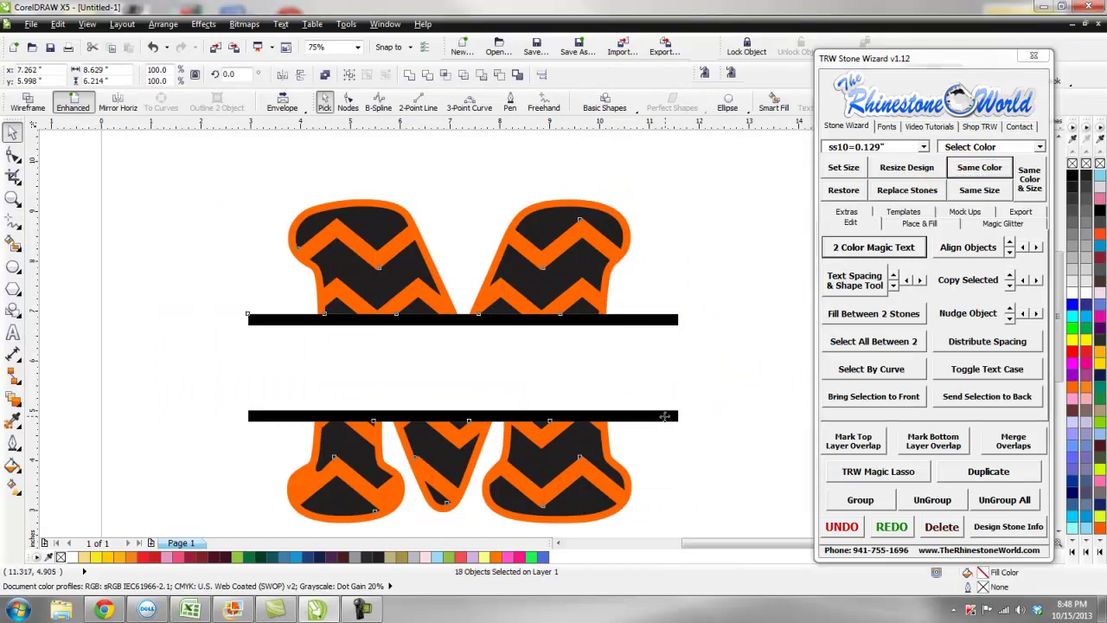
left_click(164, 26)
mouse_move(216, 256)
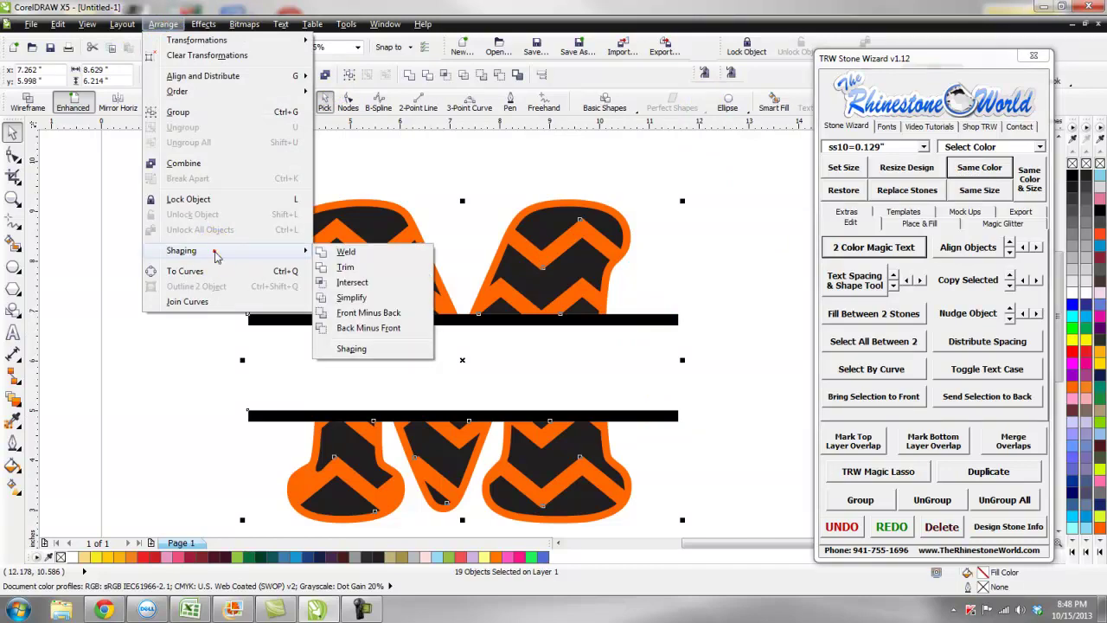
left_click(342, 252)
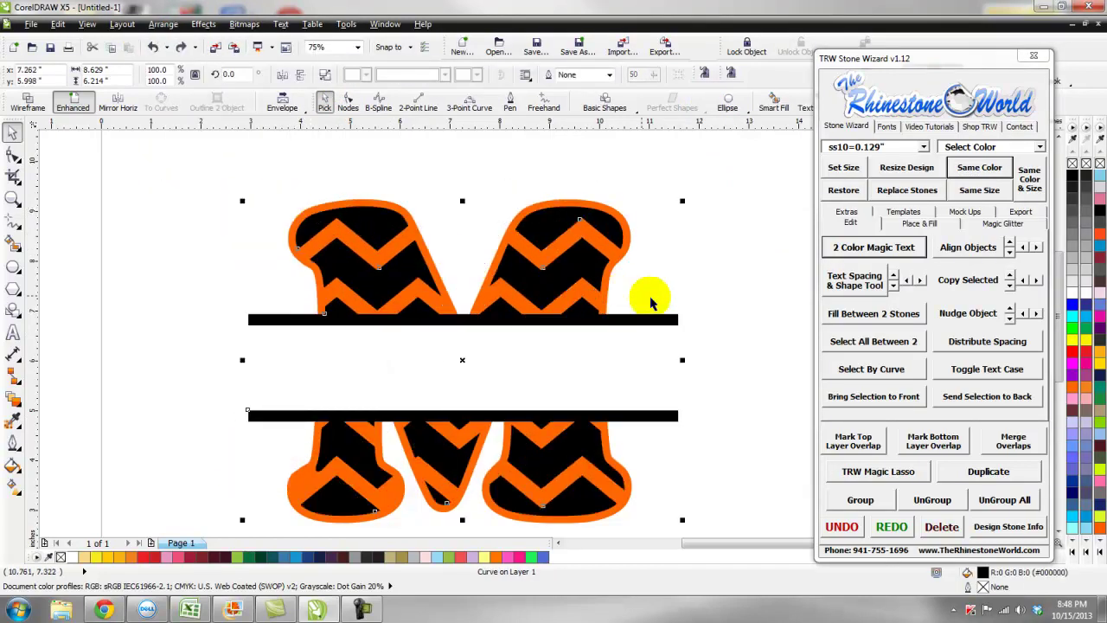
Select every orange letter piece by its shared color and combine them into one curve
key("ctrl+k")
left_click(618, 250)
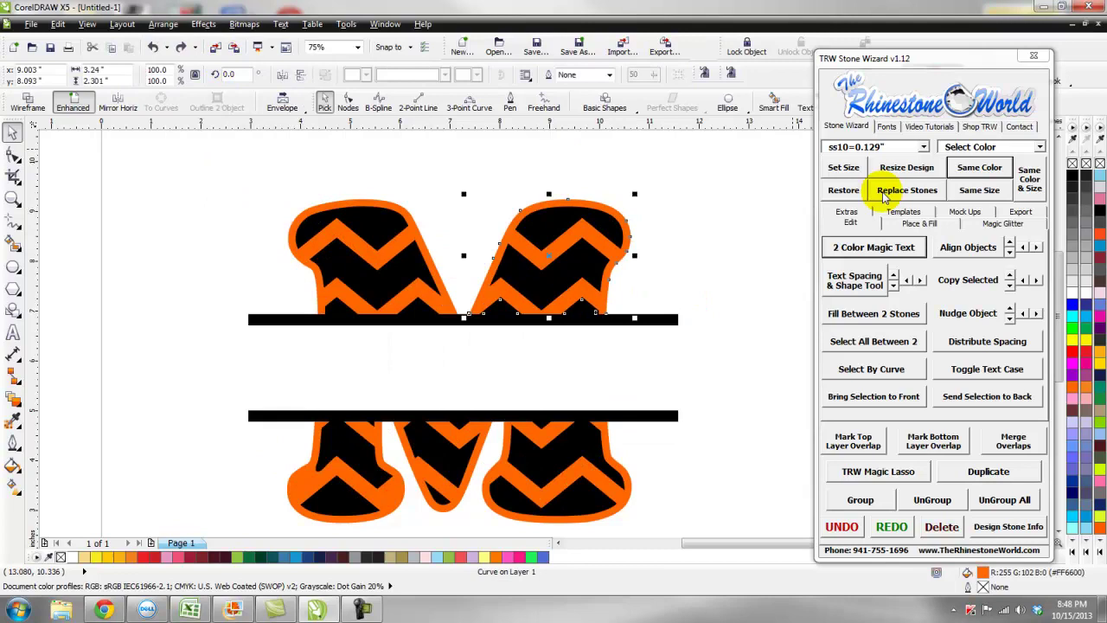
left_click(977, 168)
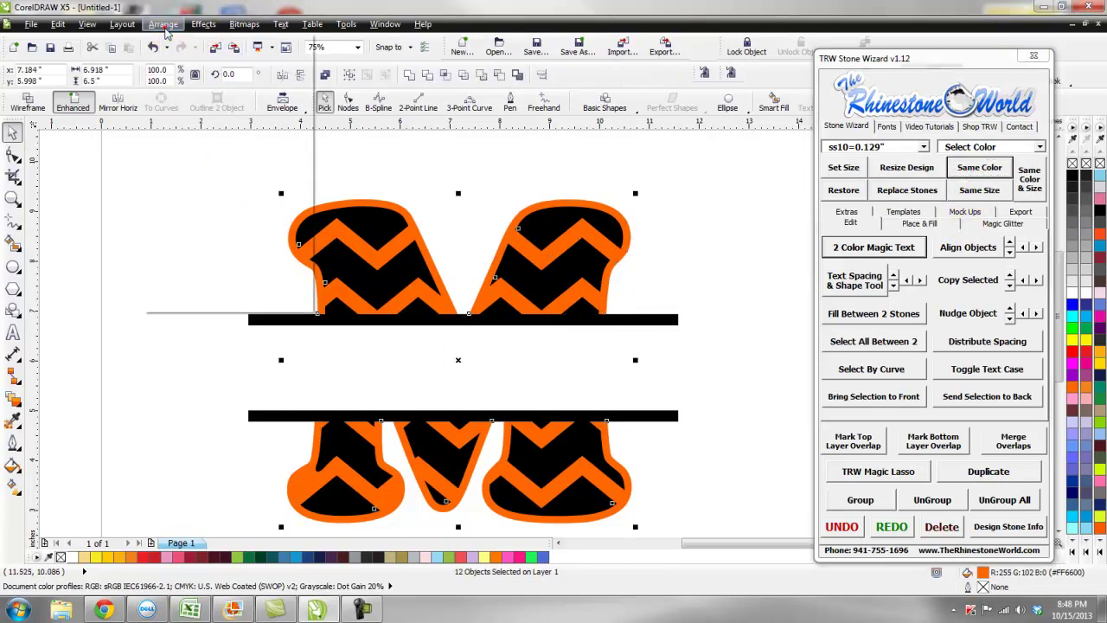
left_click(165, 29)
left_click(193, 162)
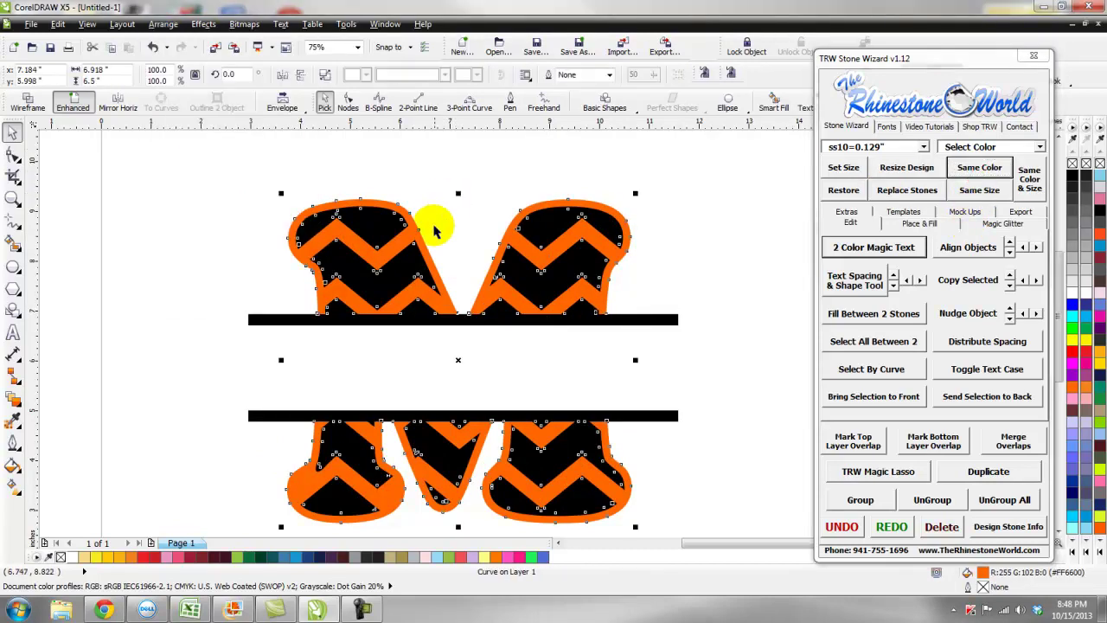
left_click(443, 229)
Add the first name as artistic text in Arial and move it into the gap between the two bars
left_click(13, 332)
left_click(191, 385)
type("Mal")
type("iso")
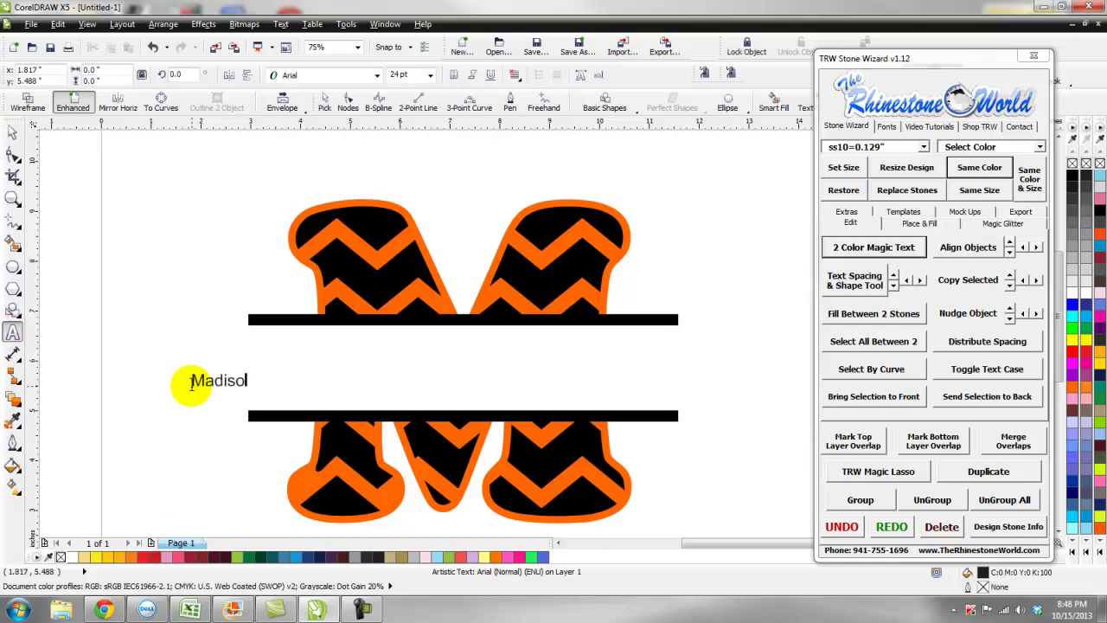
type("n")
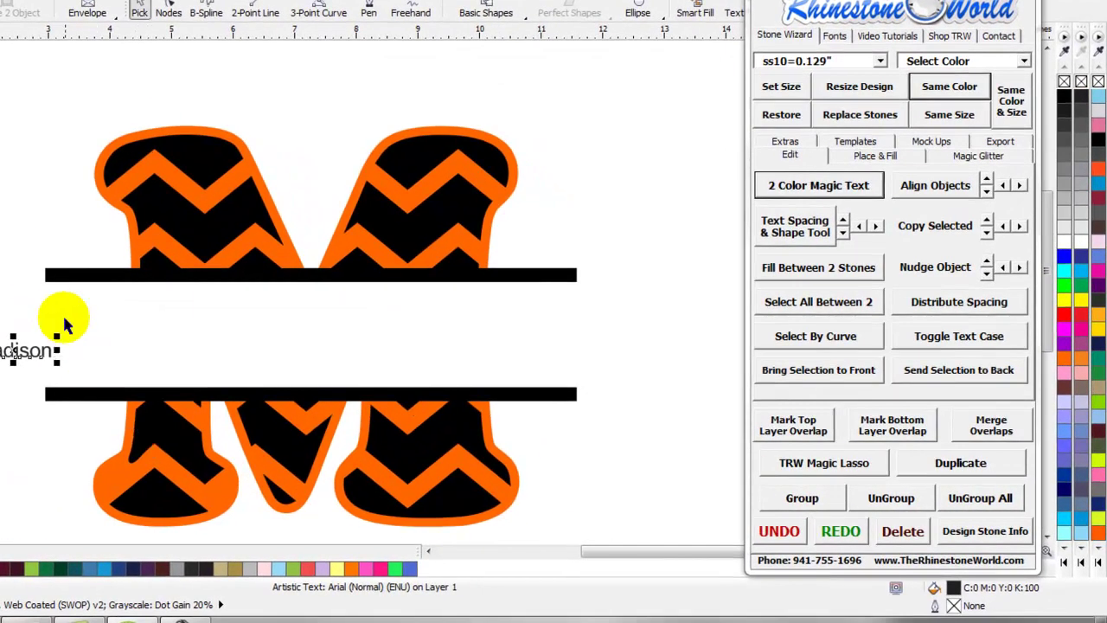
left_click_drag(62, 315, 317, 321)
key("p")
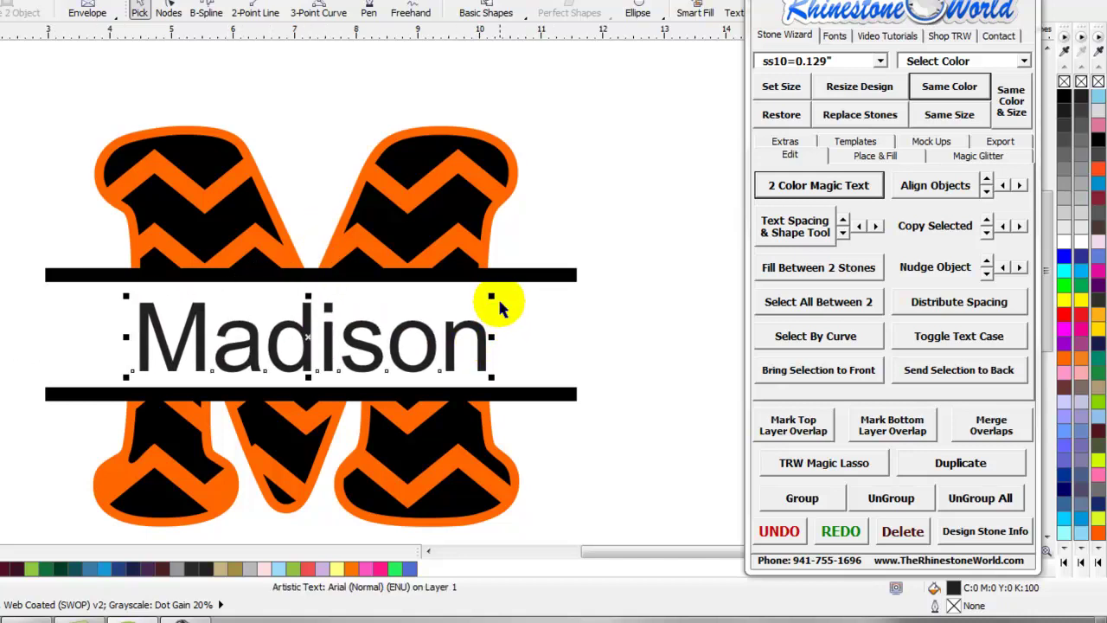
Make the name bold, enlarge and center it to fill the gap between the bars, and fill it black
left_click_drag(491, 296, 548, 283)
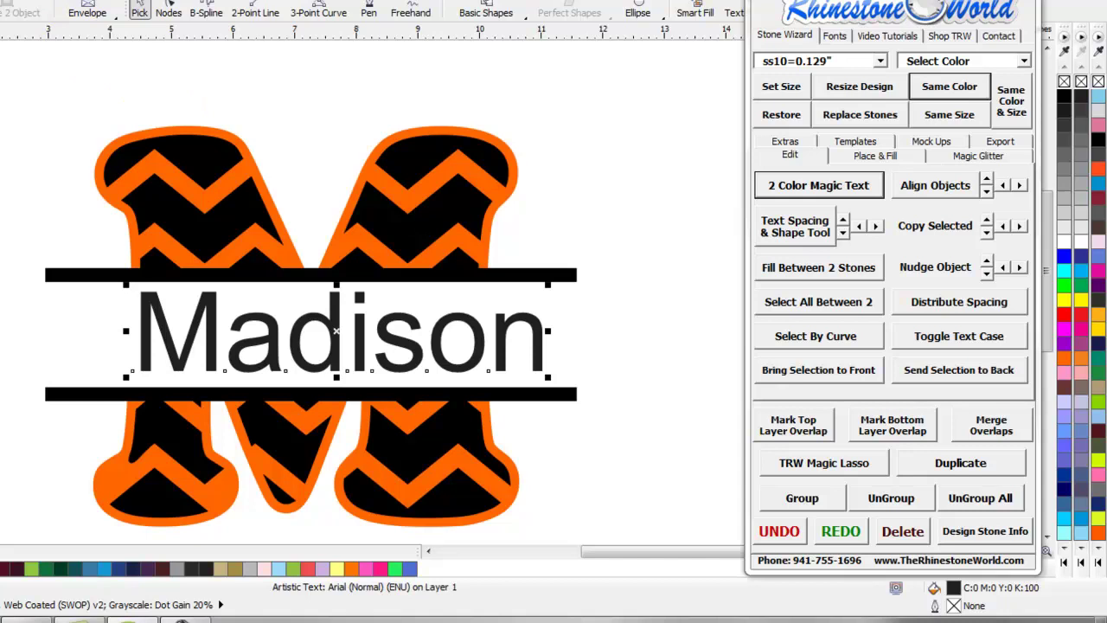
key("ctrl+b")
left_click_drag(403, 366, 366, 346)
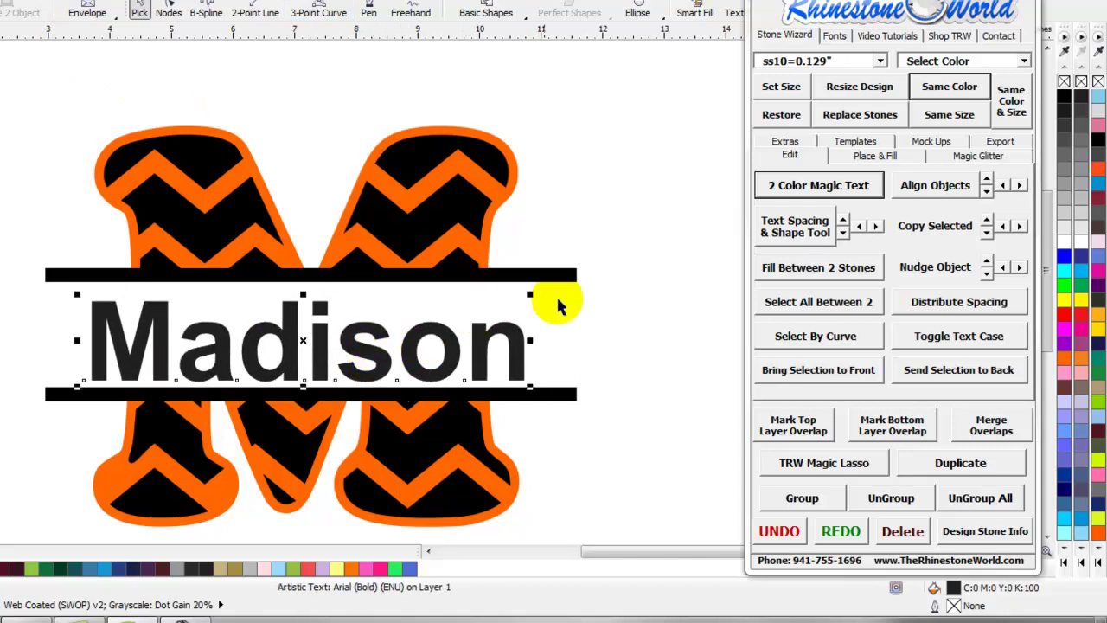
left_click_drag(528, 292, 637, 259)
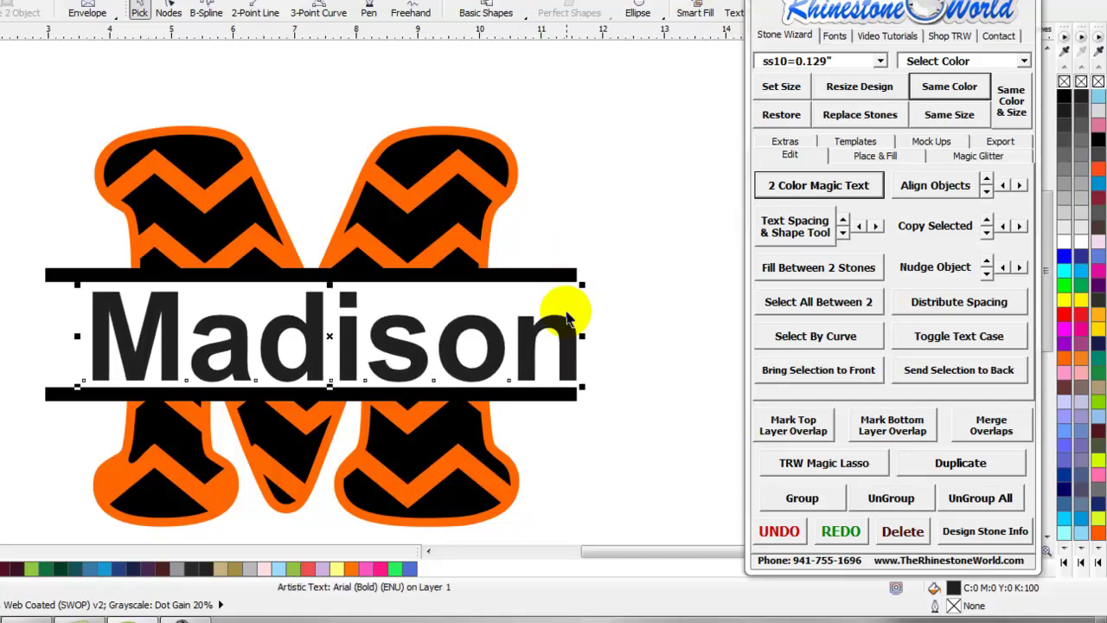
left_click_drag(558, 321, 543, 319)
left_click(629, 322)
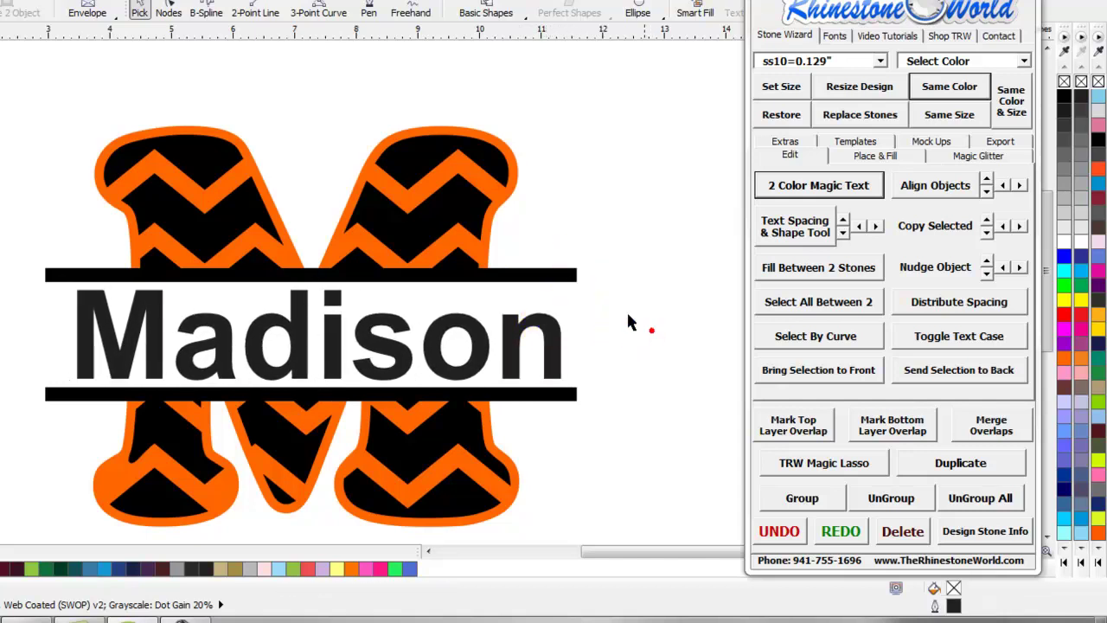
left_click(563, 328)
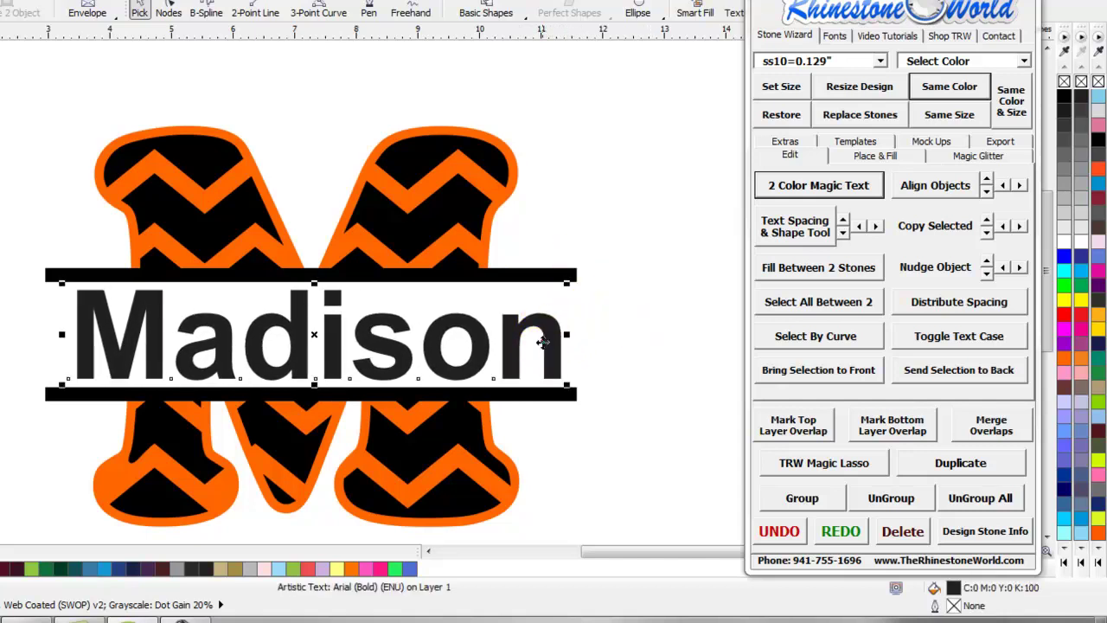
left_click(1064, 93)
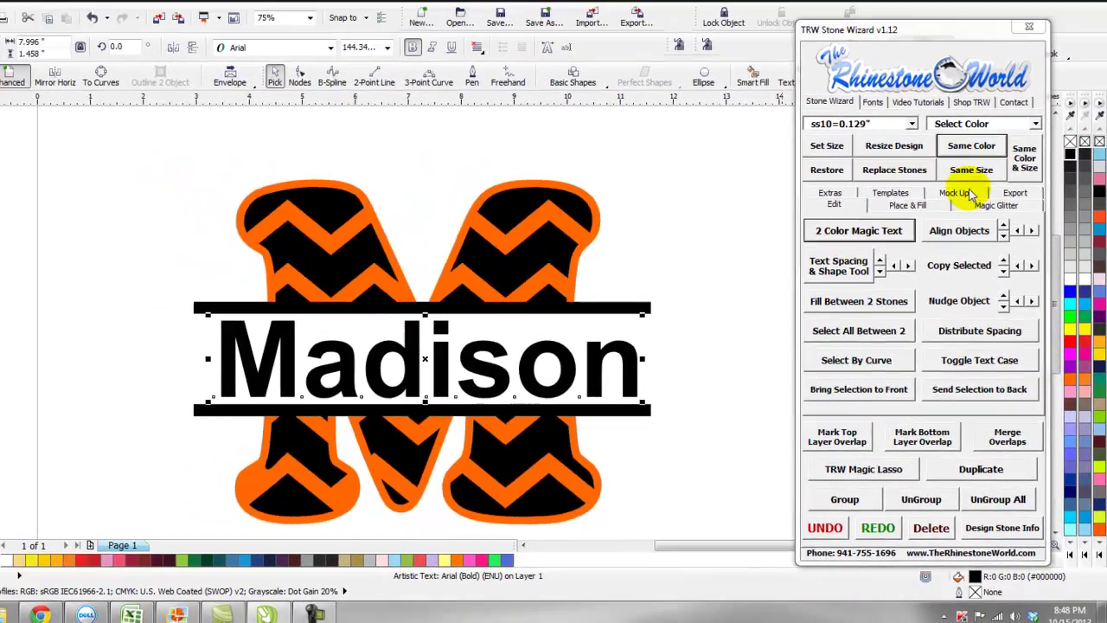
Apply Purple Magic Glitter to the name and the orange backing, and Silver to the black chevrons and bars
left_click(994, 206)
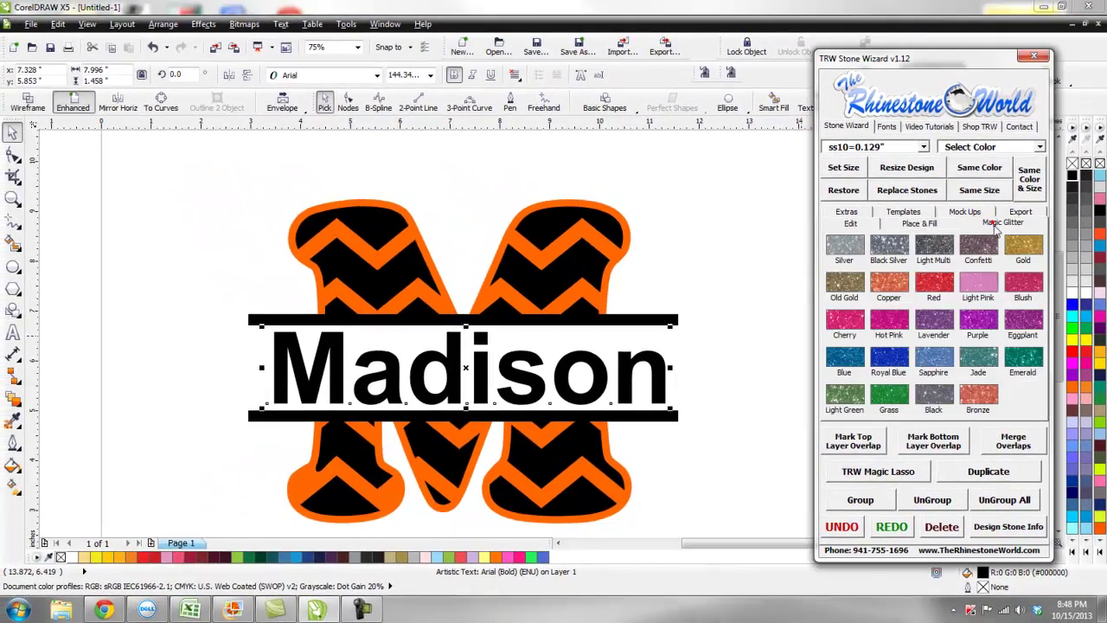
left_click(976, 329)
left_click(751, 335)
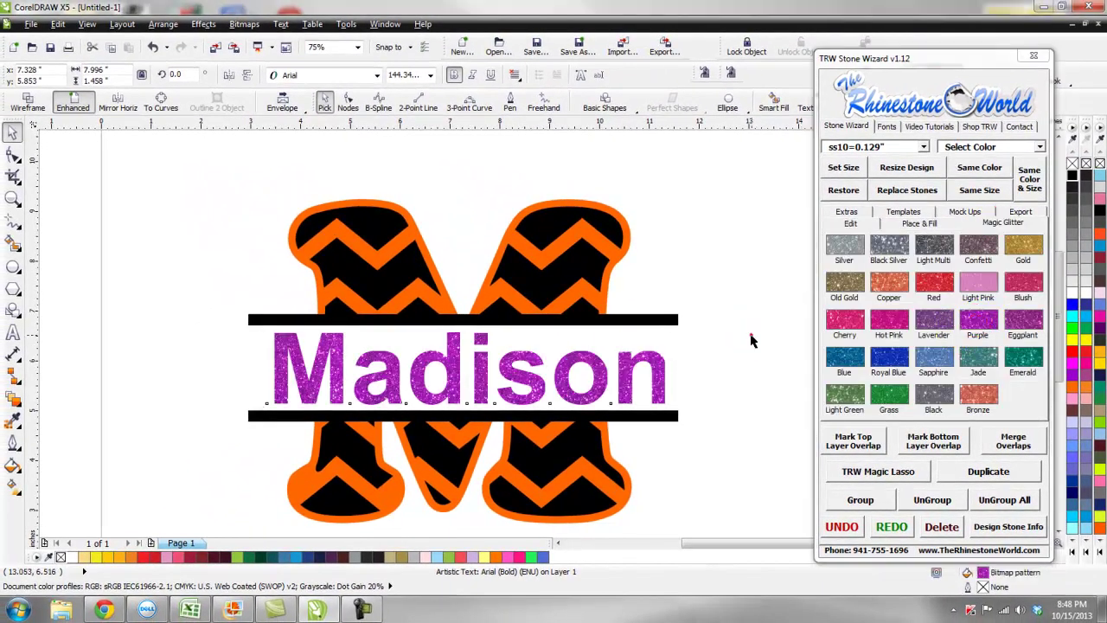
left_click(594, 268)
left_click(987, 317)
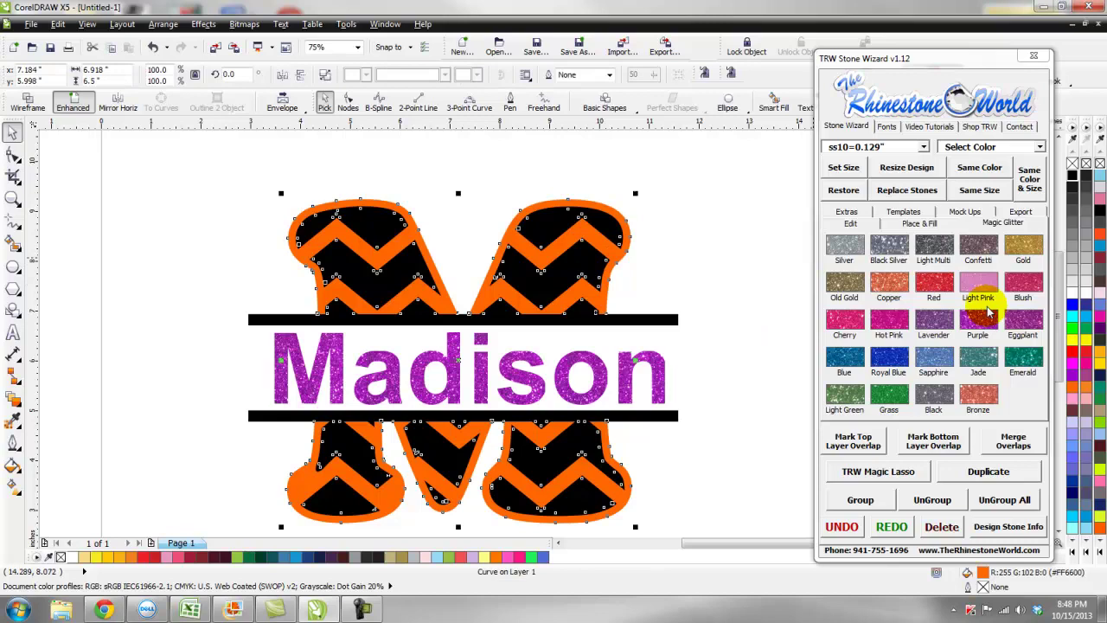
left_click(696, 289)
left_click(582, 274)
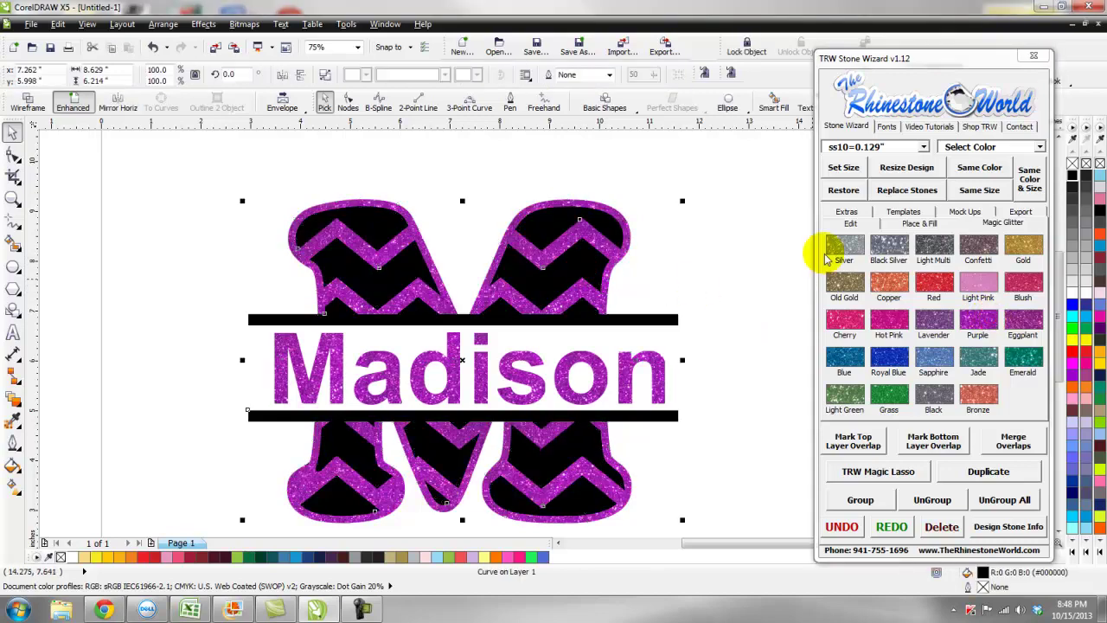
left_click(832, 247)
Select the whole design and create a basic mock-up on the first women's T-shirt style
scroll(724, 309, "down", 5)
left_click_drag(730, 255, 559, 433)
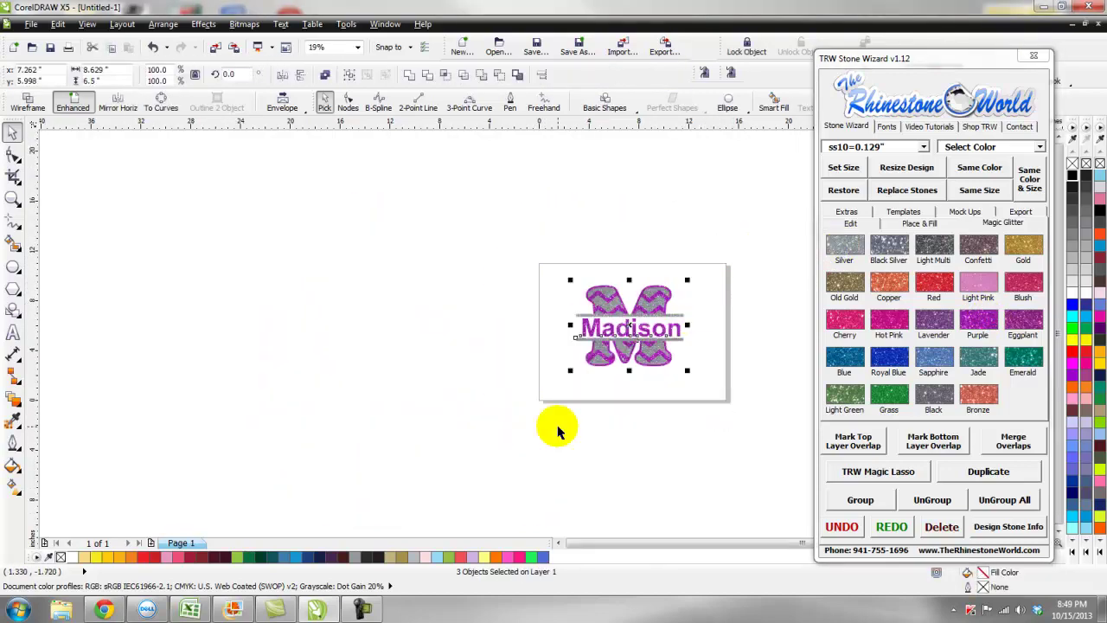
left_click(952, 213)
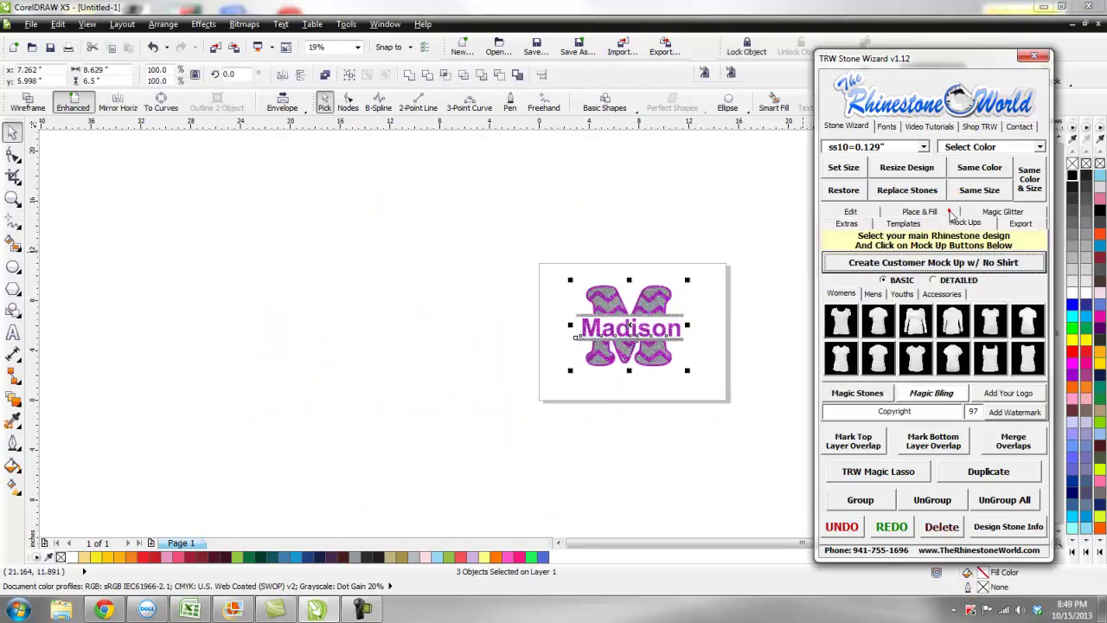
left_click(841, 322)
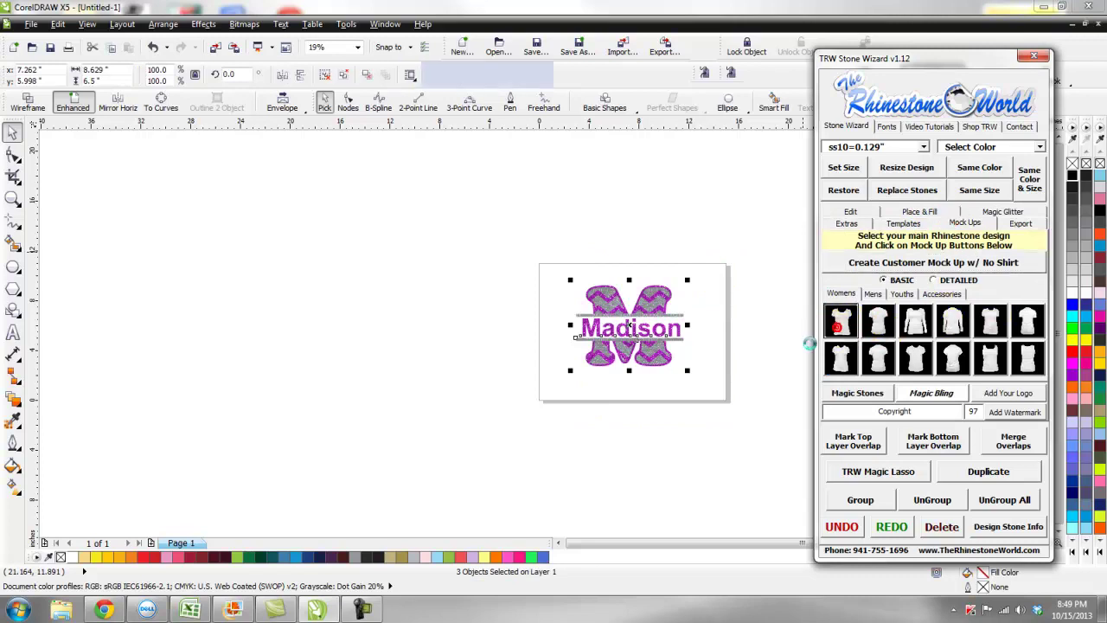
left_click(754, 314)
scroll(639, 308, "up", 5)
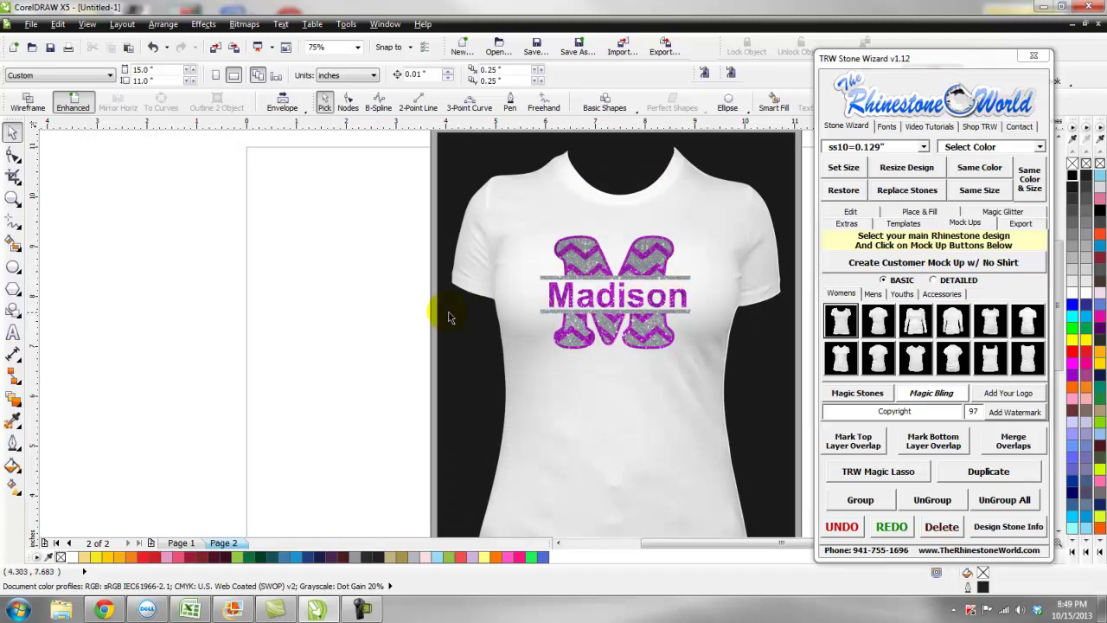
Return to Page 1 and combine the purple letter backing with the purple name into one curve
left_click(179, 543)
scroll(259, 407, "down", 2)
left_click_drag(457, 296, 279, 430)
left_click(246, 419)
scroll(245, 419, "up", 2)
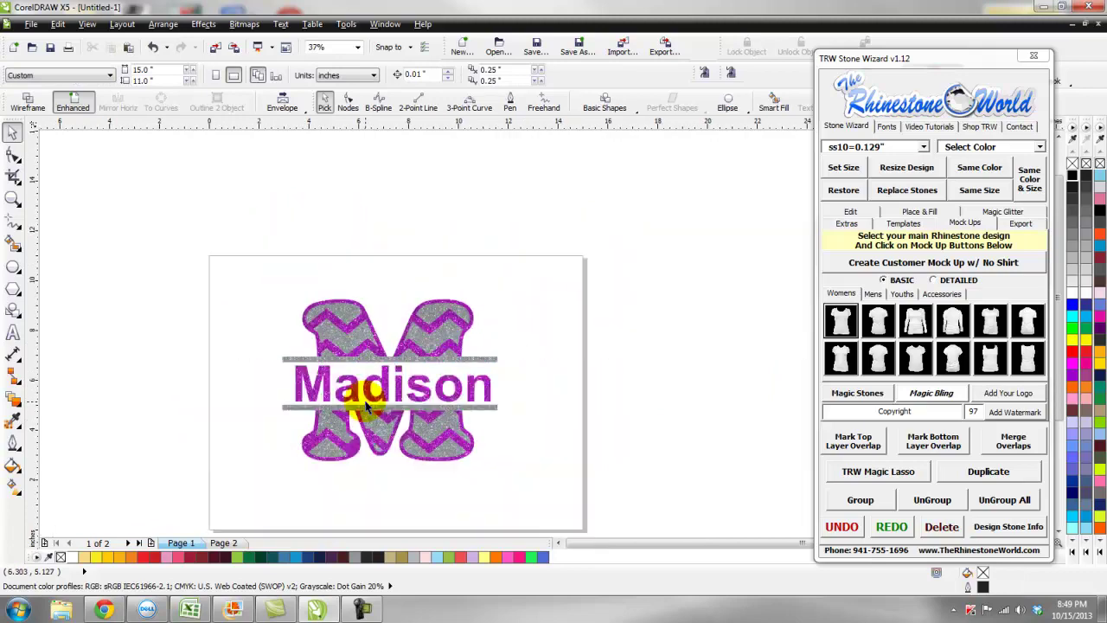
scroll(375, 400, "up", 2)
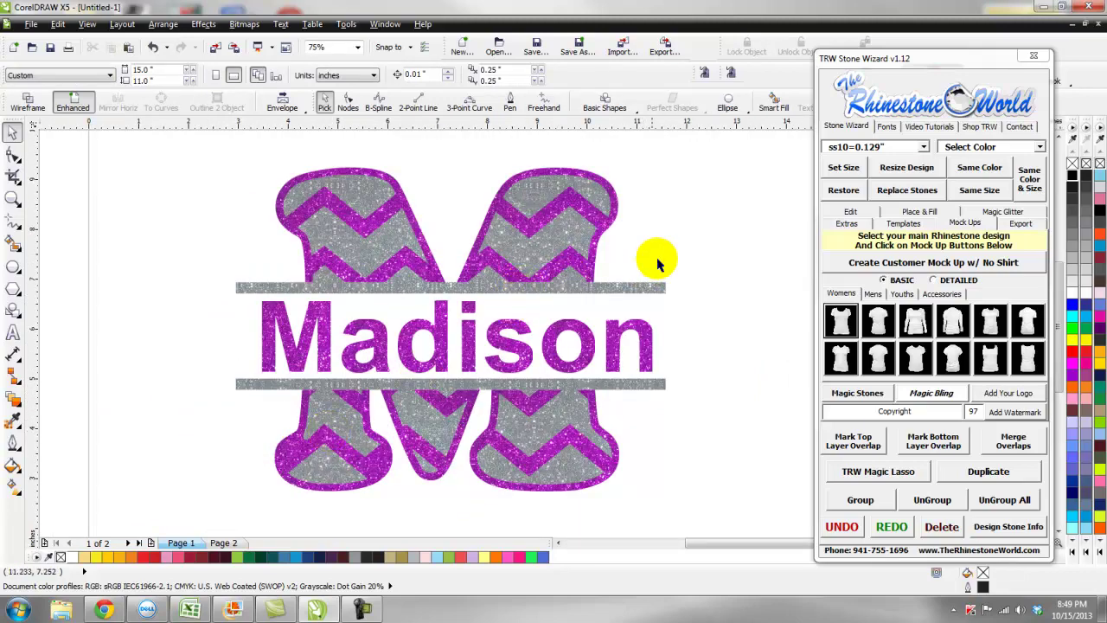
left_click(594, 264)
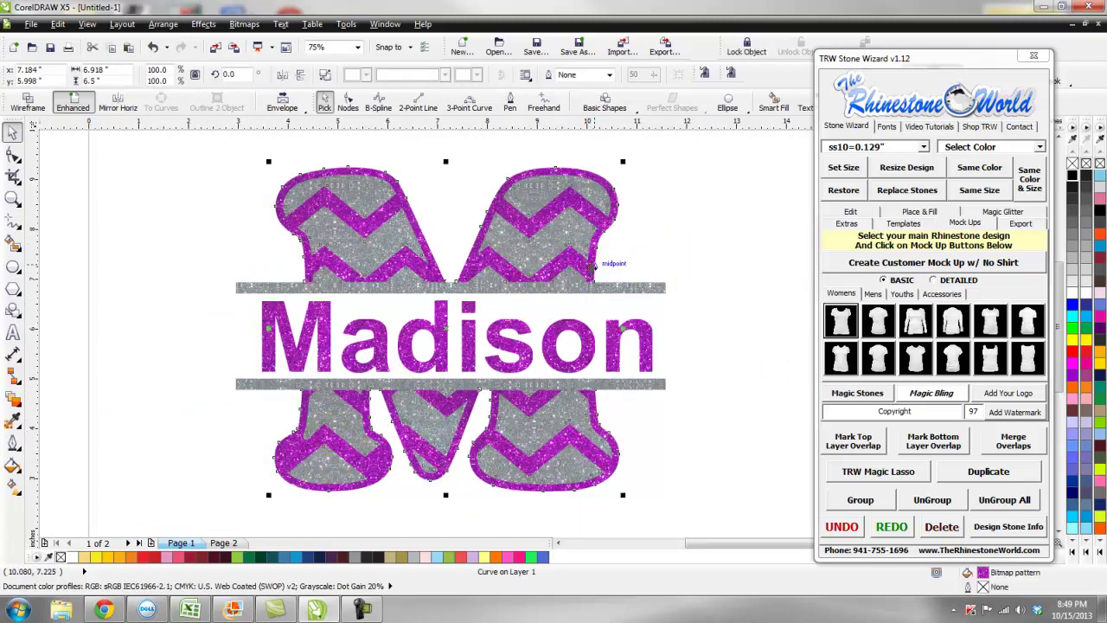
left_click(648, 344, "shift")
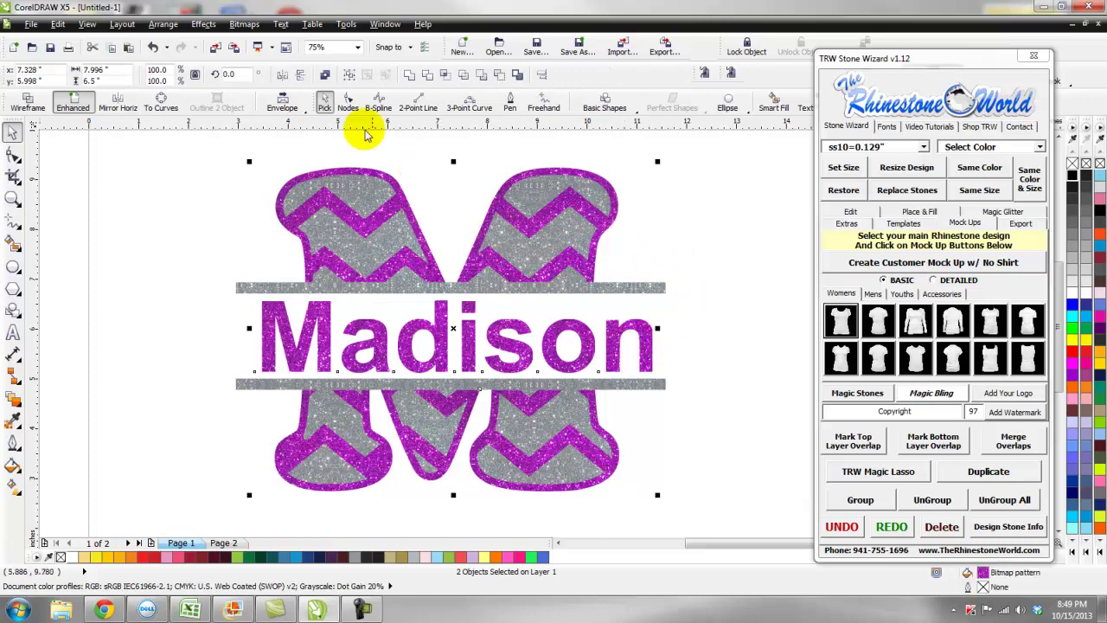
left_click(163, 23)
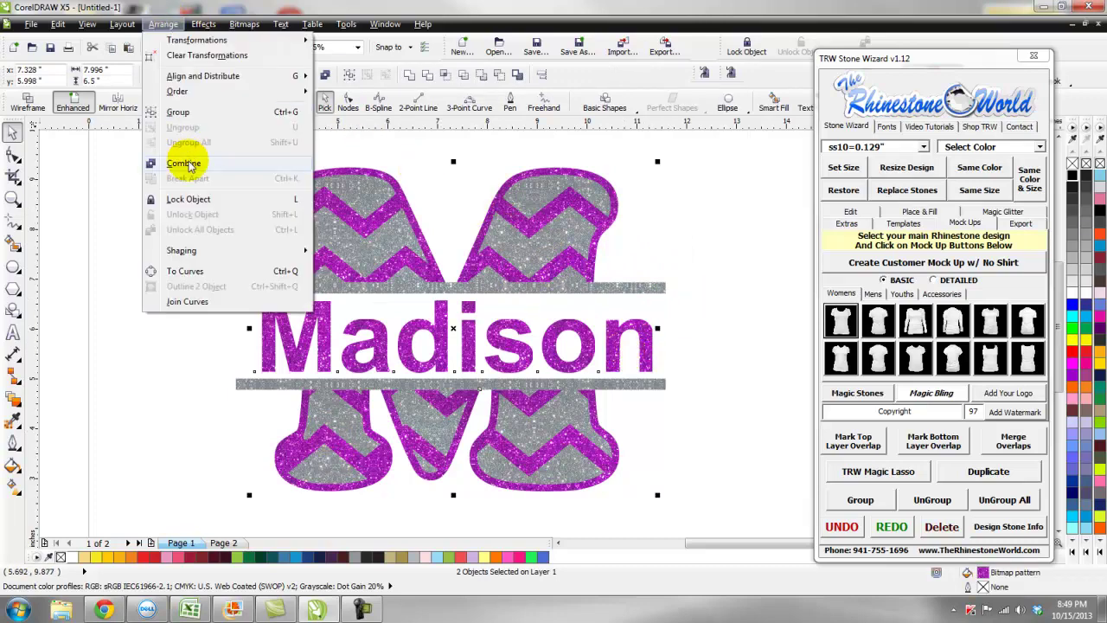
left_click(188, 164)
left_click(165, 262)
Select the whole two-color design, create TRW Magic Templates from it, and inspect the separated color layers
scroll(165, 262, "down", 2)
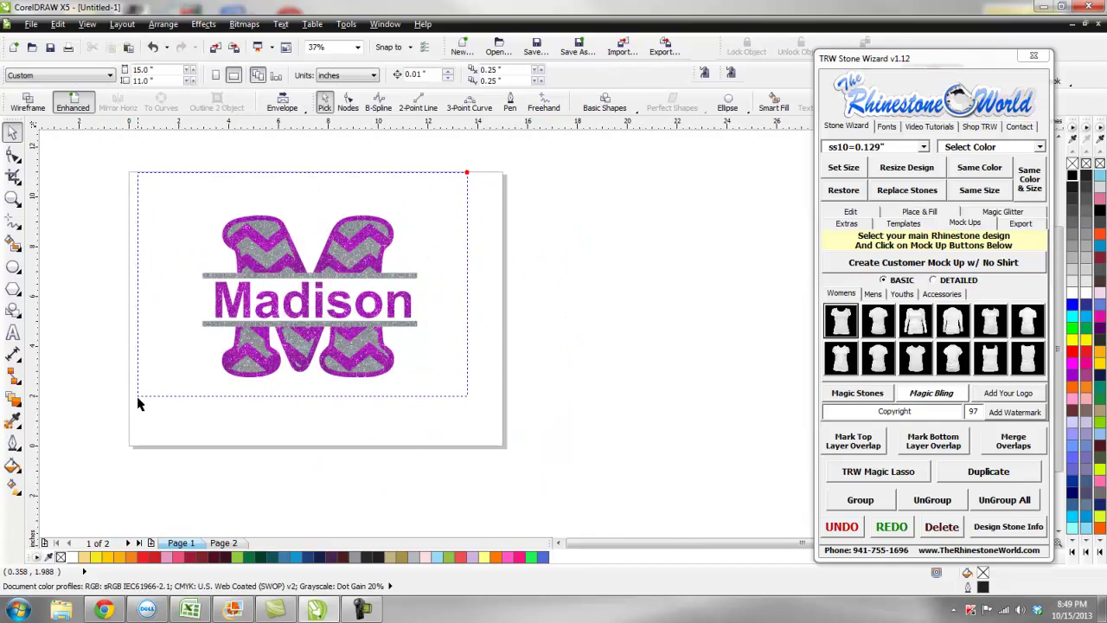
left_click_drag(138, 404, 136, 405)
left_click(904, 229)
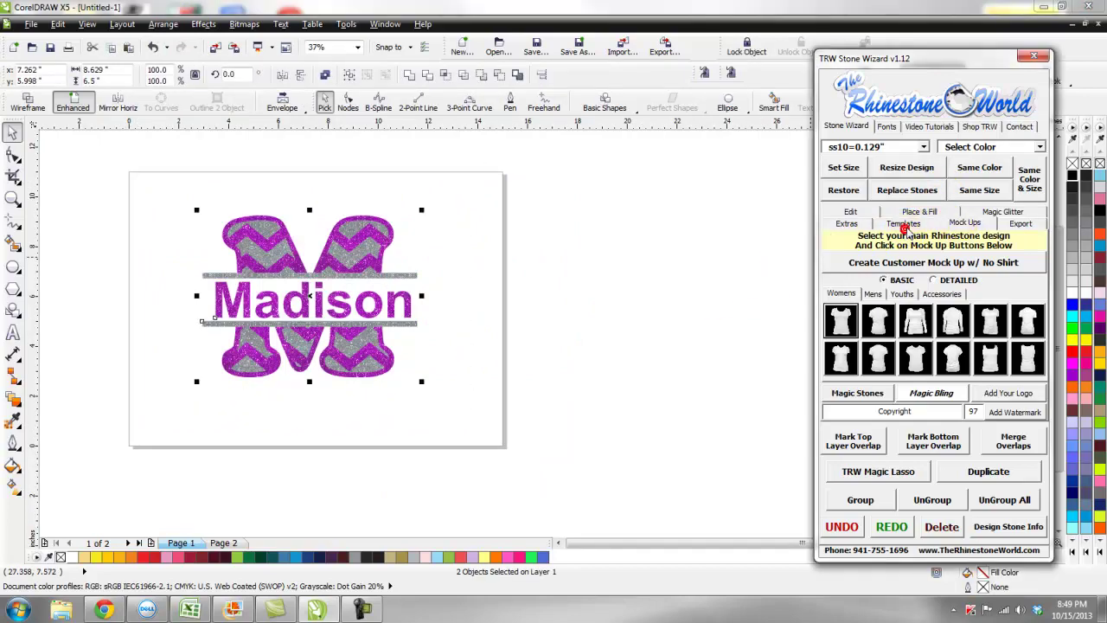
left_click(930, 260)
left_click(505, 430)
scroll(506, 430, "down", 2)
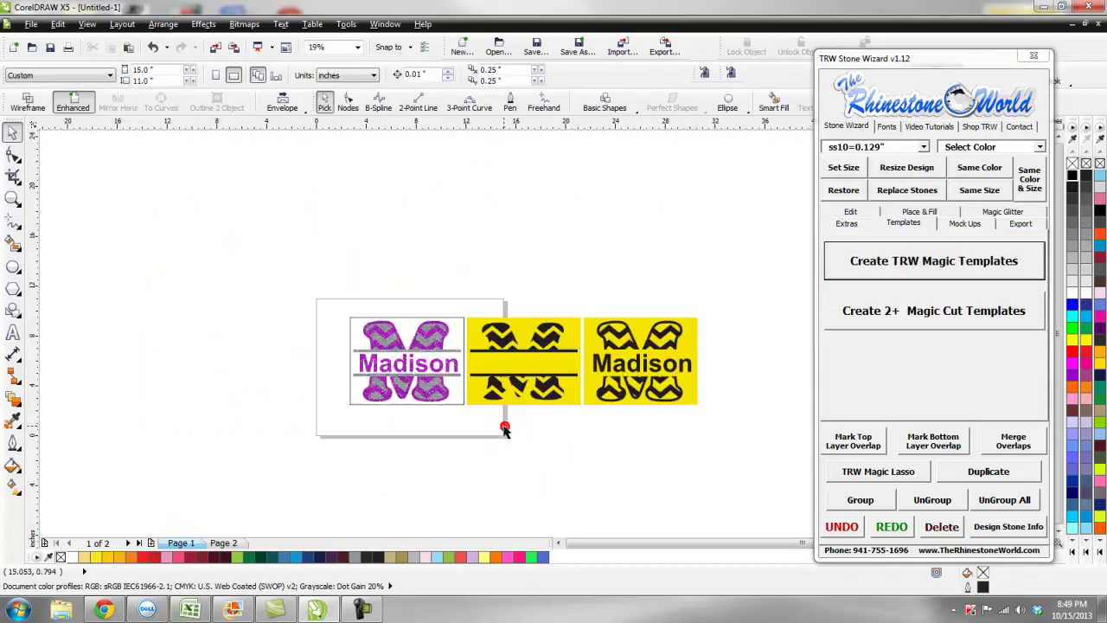
scroll(593, 420, "up", 1)
scroll(374, 338, "up", 2)
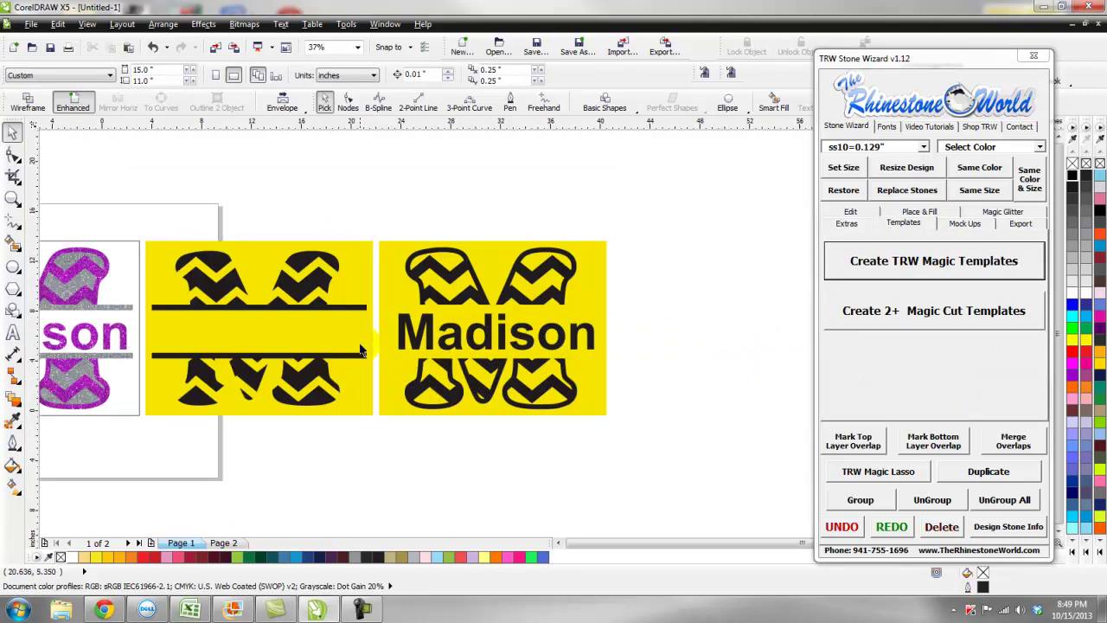
Delete the generated yellow color templates beside the glitter design
scroll(365, 353, "down", 4)
scroll(338, 346, "up", 2)
left_click_drag(424, 370, 335, 409)
key("Delete")
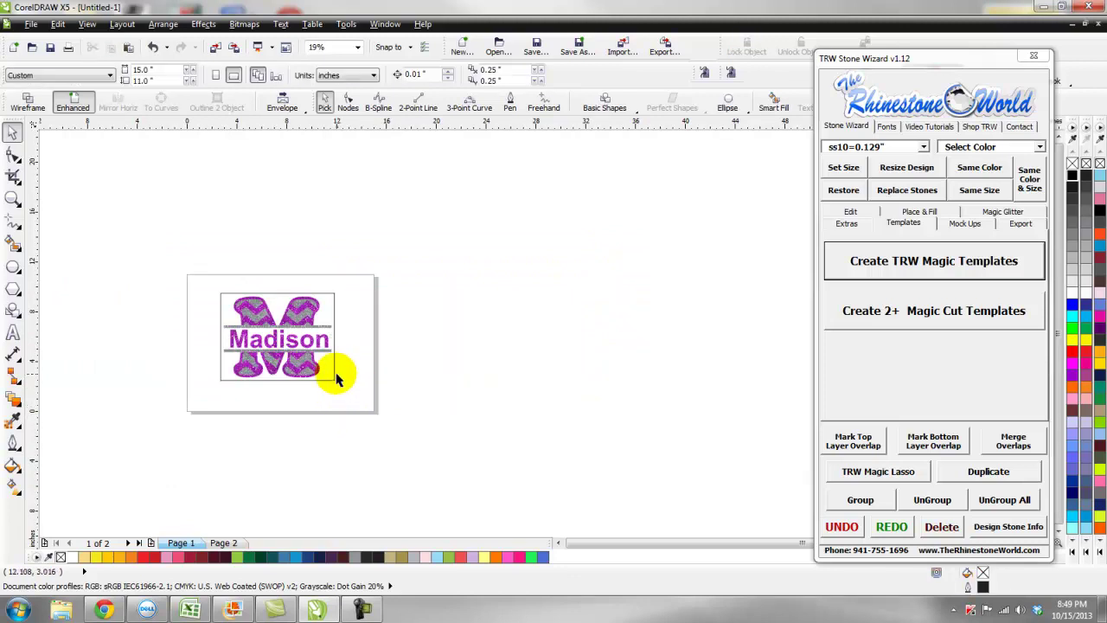
Switch the drawing to Wireframe view and examine the overlapping chevron outlines in the upper and lower letter halves
scroll(263, 339, "up", 3)
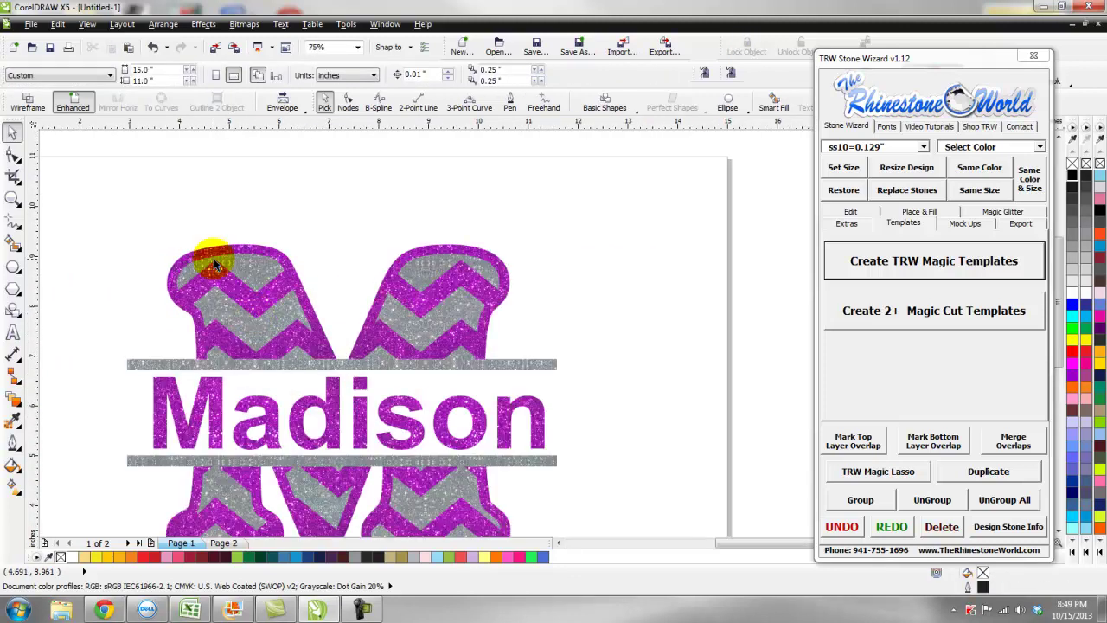
left_click(87, 23)
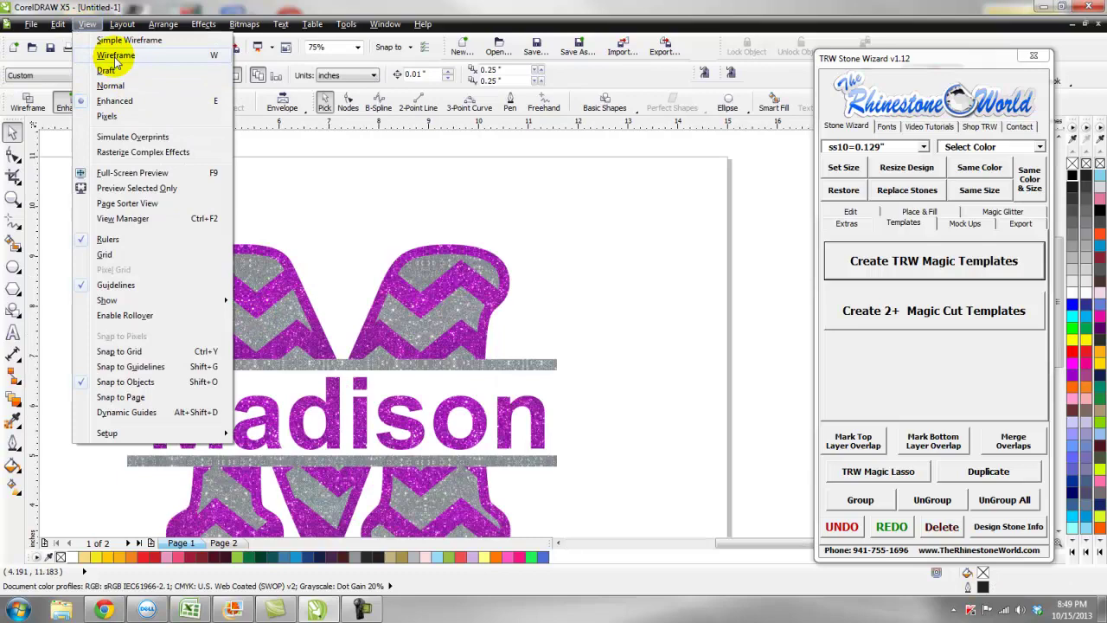
left_click(115, 55)
scroll(450, 260, "up", 4)
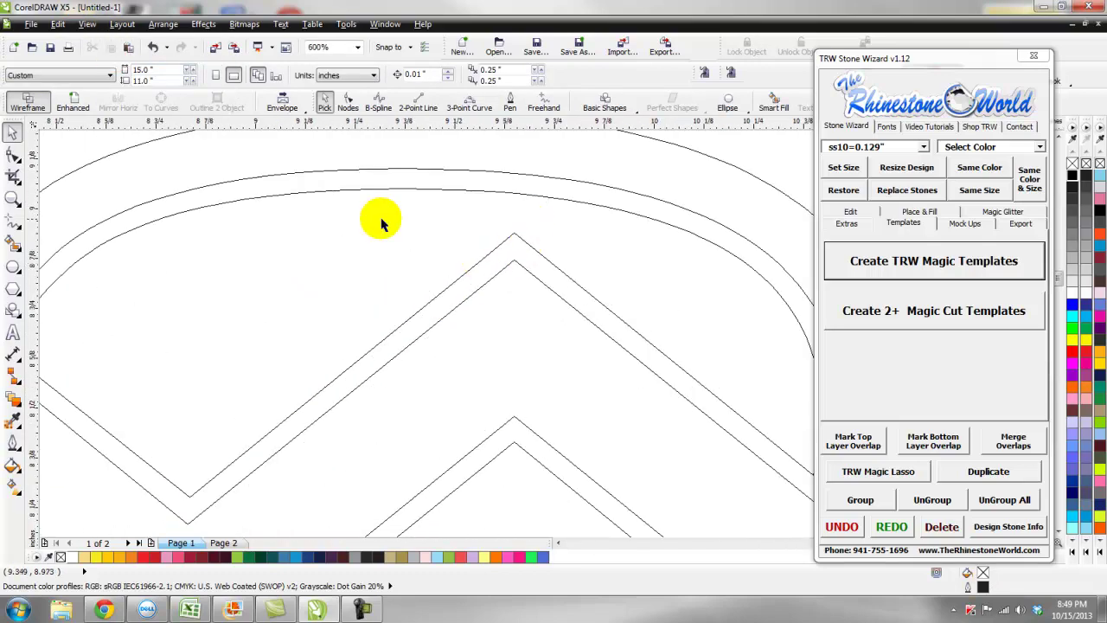
scroll(522, 292, "down", 2)
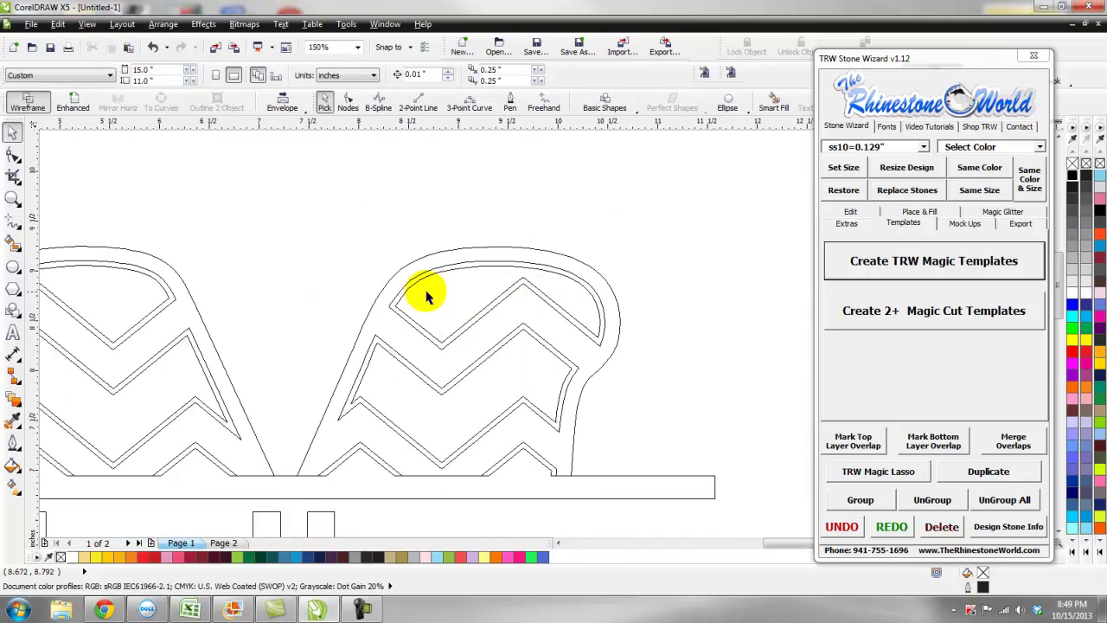
scroll(437, 292, "down", 2)
scroll(423, 424, "up", 3)
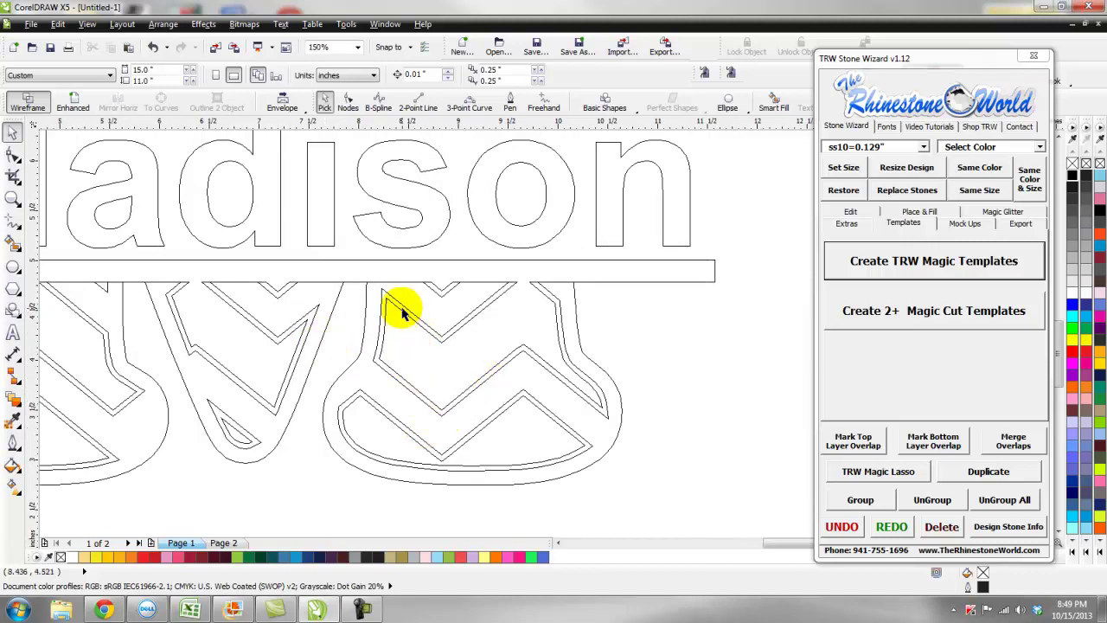
Return the drawing to Enhanced view and inspect the full glitter chevron design
scroll(400, 313, "down", 3)
scroll(397, 297, "up", 1)
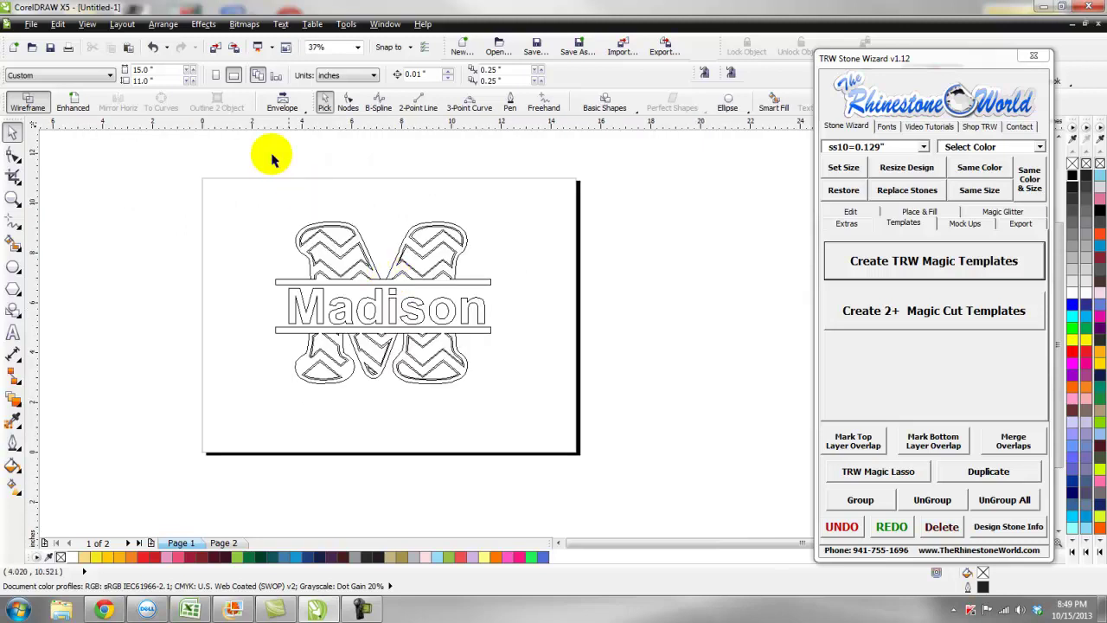
left_click(90, 26)
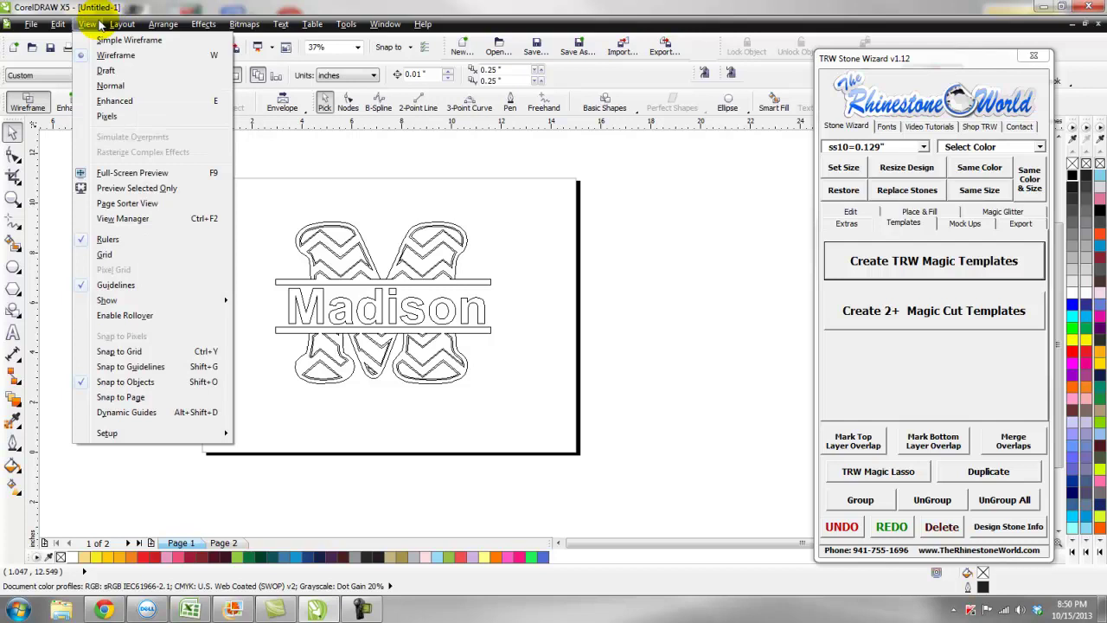
left_click(115, 101)
scroll(435, 246, "up", 2)
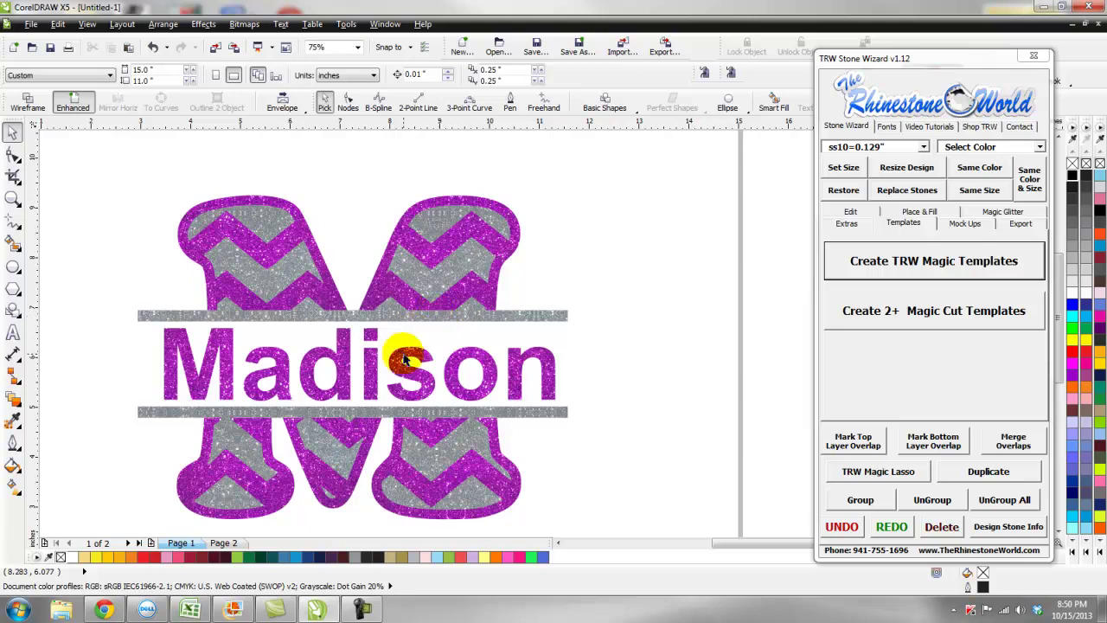
scroll(403, 358, "up", 2)
scroll(403, 358, "down", 2)
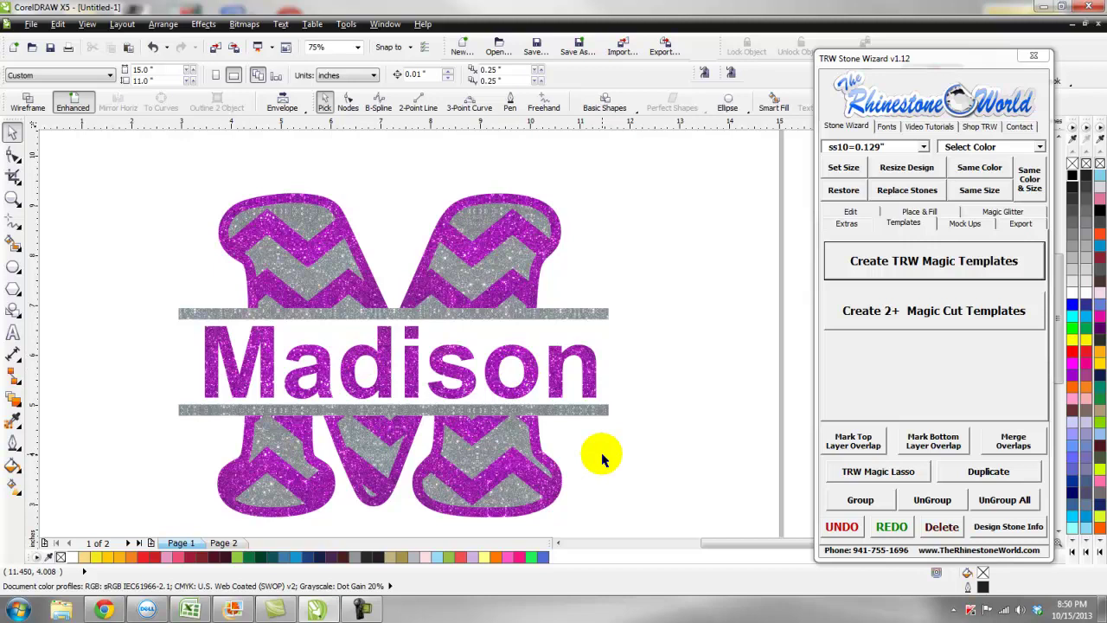
Select the whole glitter chevron M design and create a basic women's long-sleeve shirt mock-up from it
left_click(634, 280)
scroll(634, 279, "down", 2)
left_click_drag(696, 168, 361, 432)
left_click(965, 223)
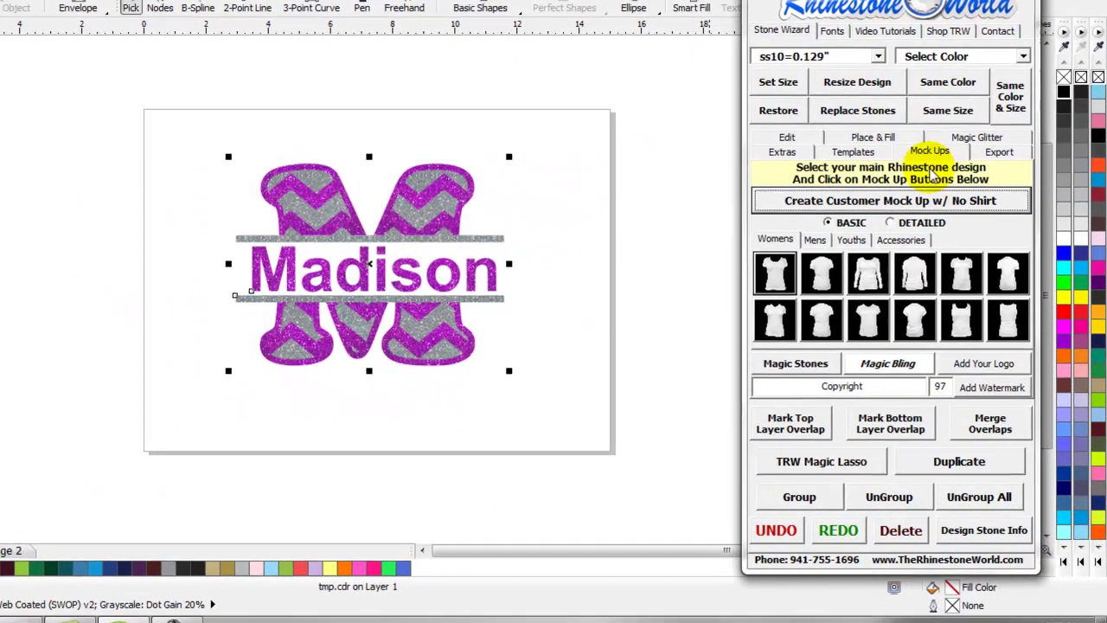
left_click(866, 278)
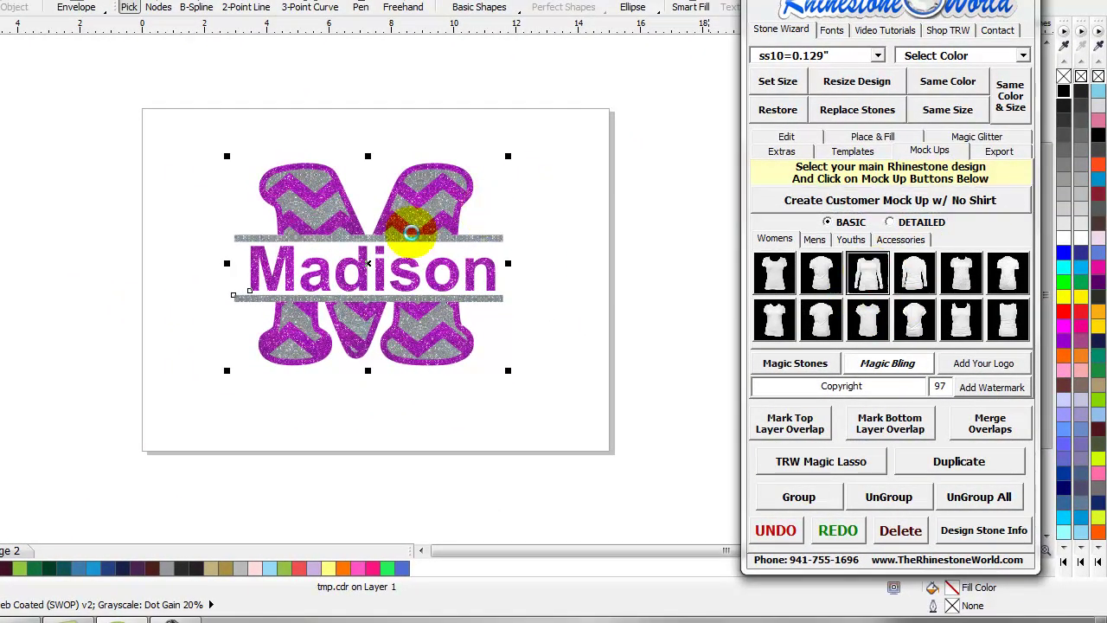
left_click(138, 254)
scroll(400, 197, "up", 2)
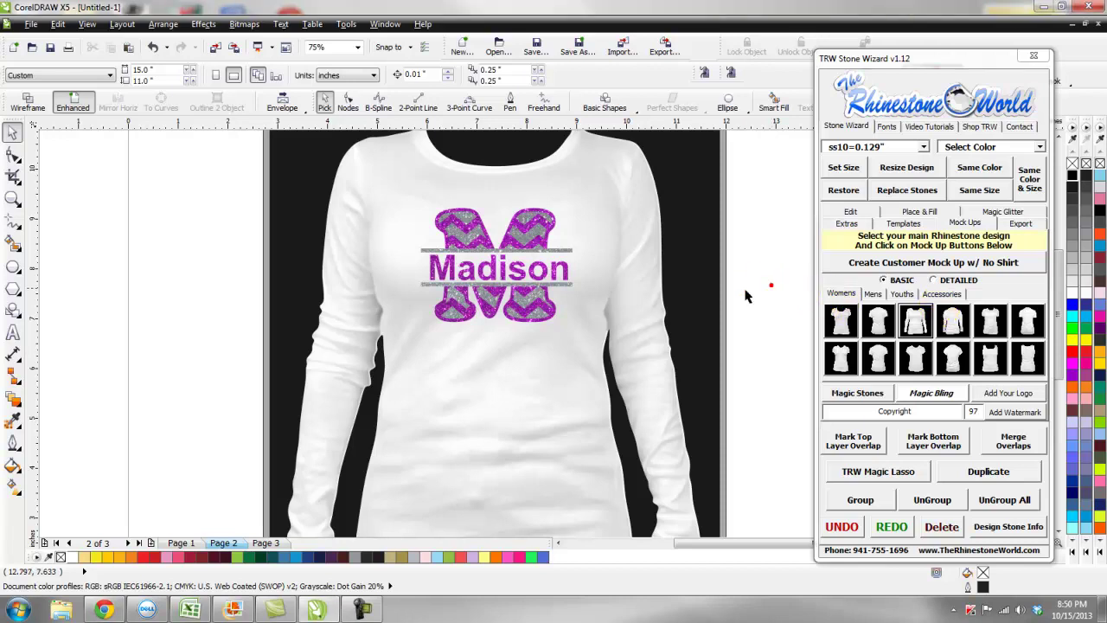
scroll(737, 296, "down", 3)
scroll(759, 294, "up", 1)
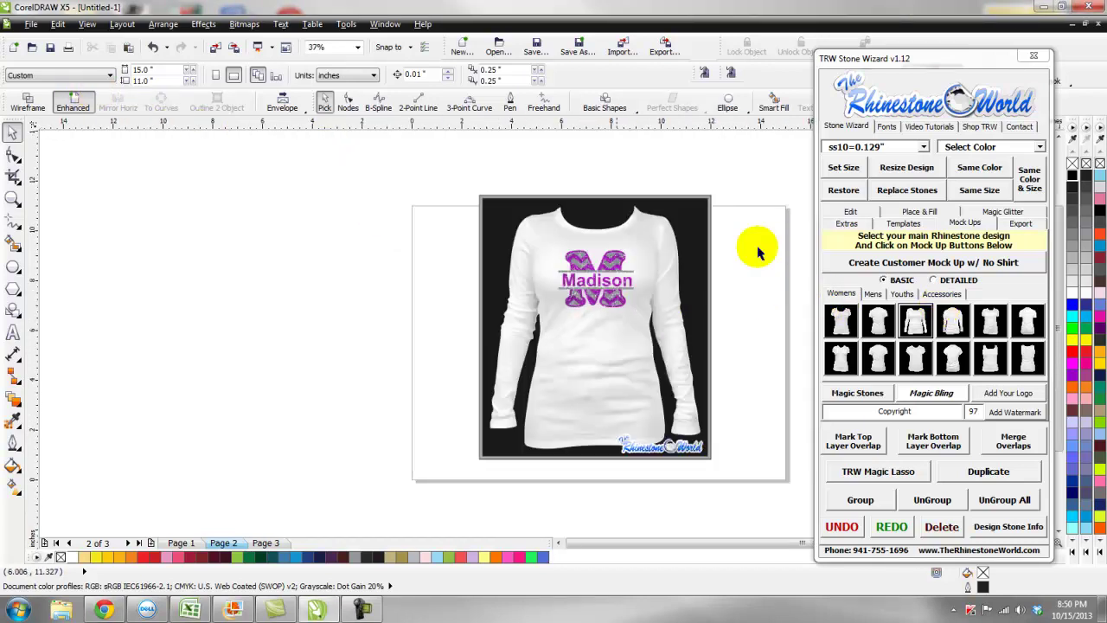
Create a new 15 by 11 inch landscape document with CMYK color at 300 dpi
left_click(33, 23)
left_click(40, 34)
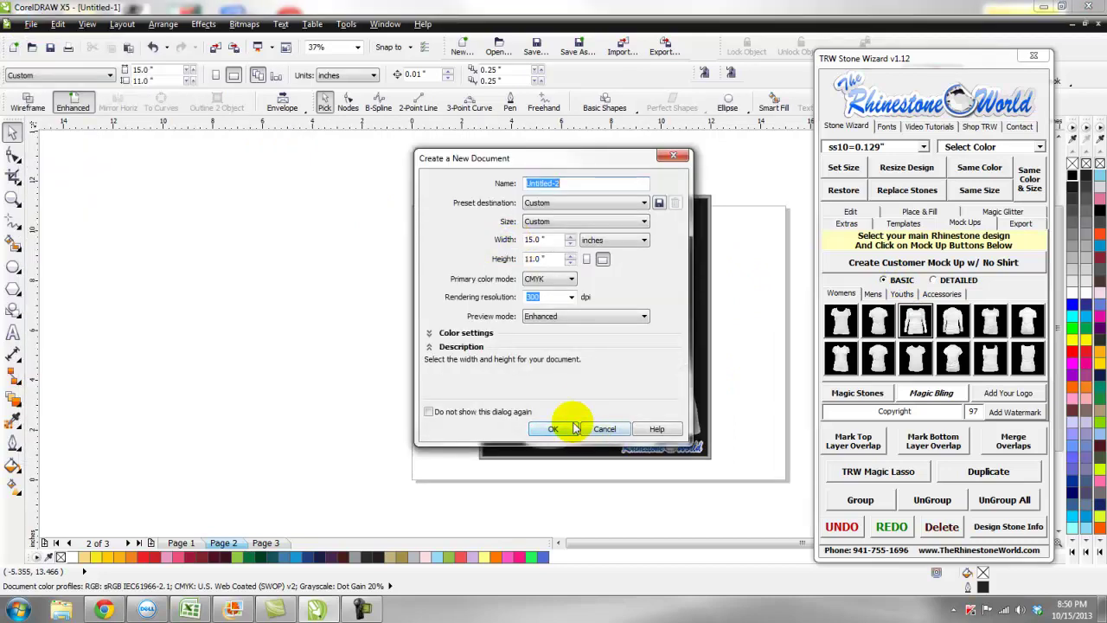
left_click(573, 421)
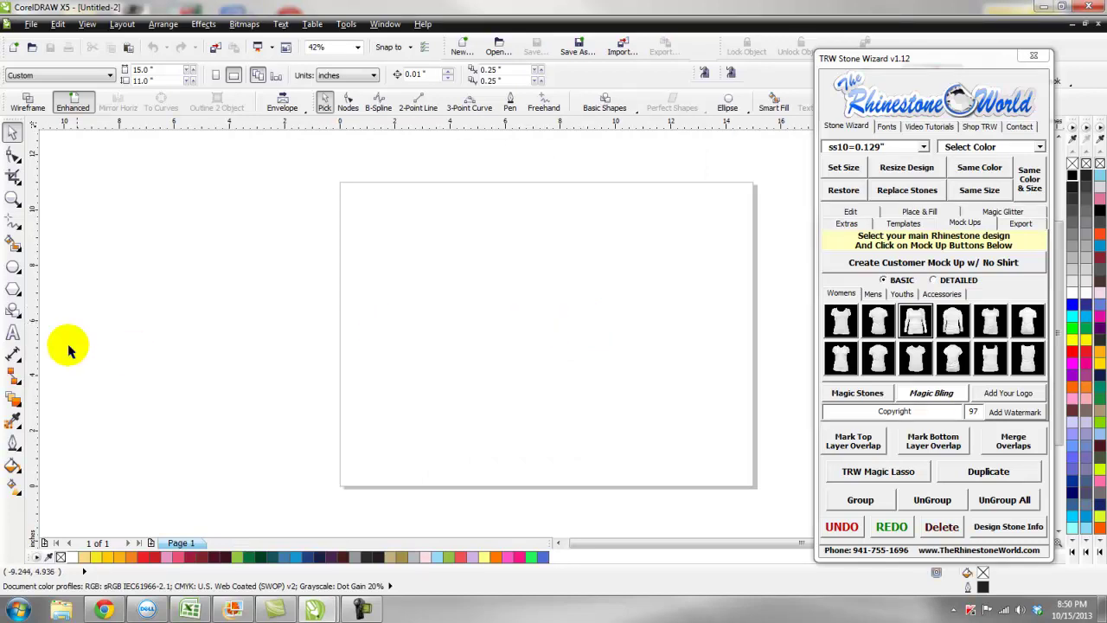
Add an Arial letter G about 5.7 inches wide and 5.9 inches high in the middle of the page
left_click(13, 332)
left_click(545, 323)
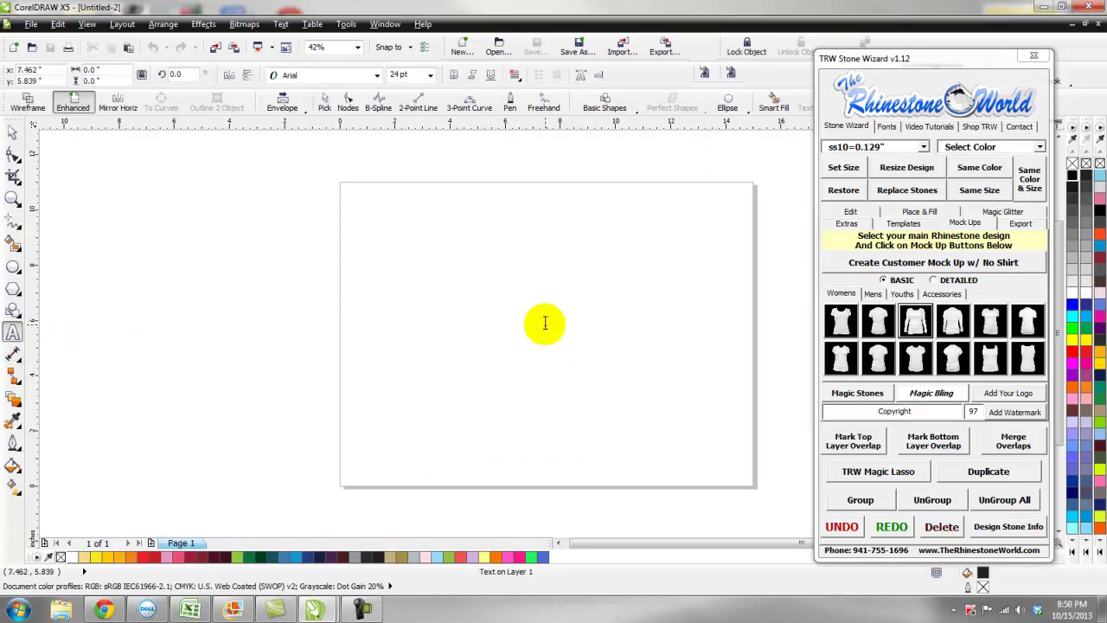
left_click(12, 133)
left_click_drag(549, 315, 732, 156)
left_click_drag(696, 262, 611, 346)
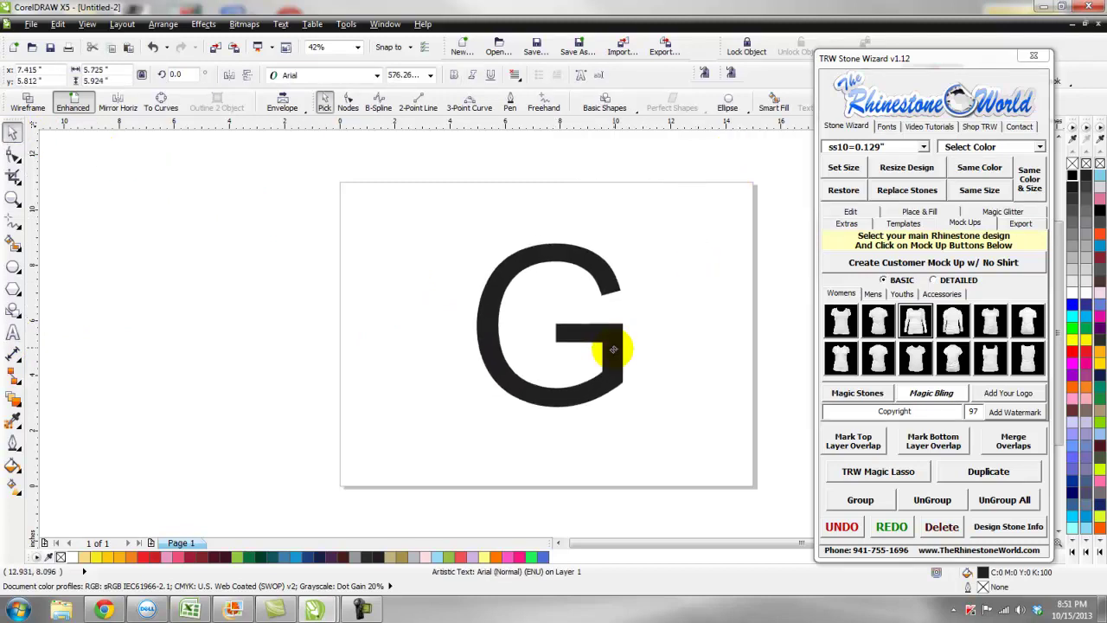
Apply the TRW Striped Bold HTV NB font to the G and enlarge its text frame to about 6.3 by 9.1 inches
left_click(887, 127)
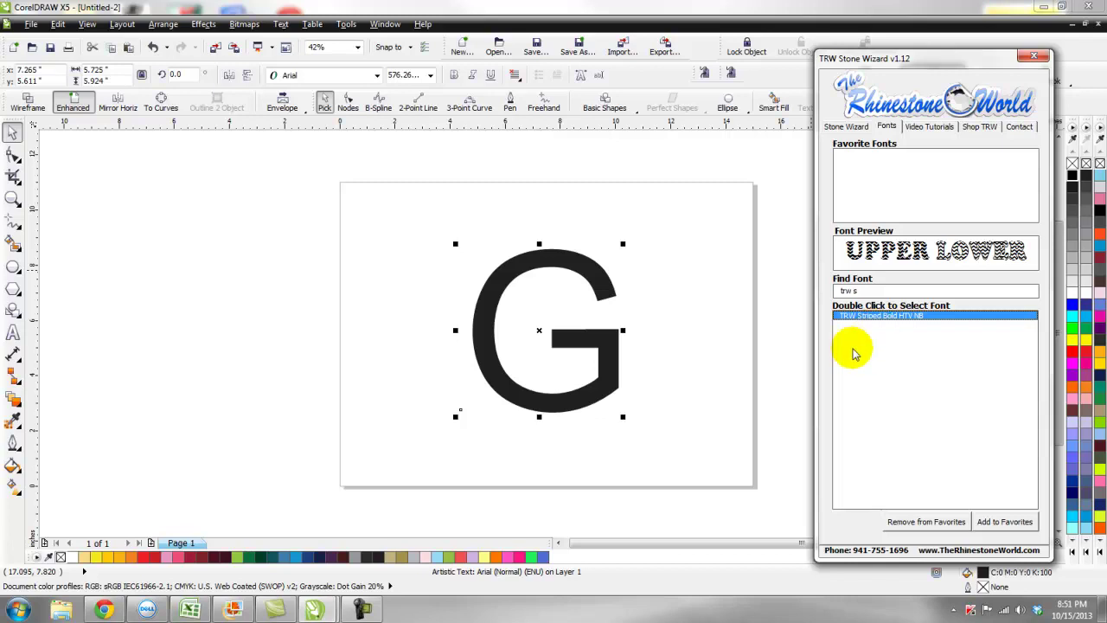
double_click(904, 315)
left_click_drag(622, 414, 640, 441)
left_click_drag(548, 449, 547, 455)
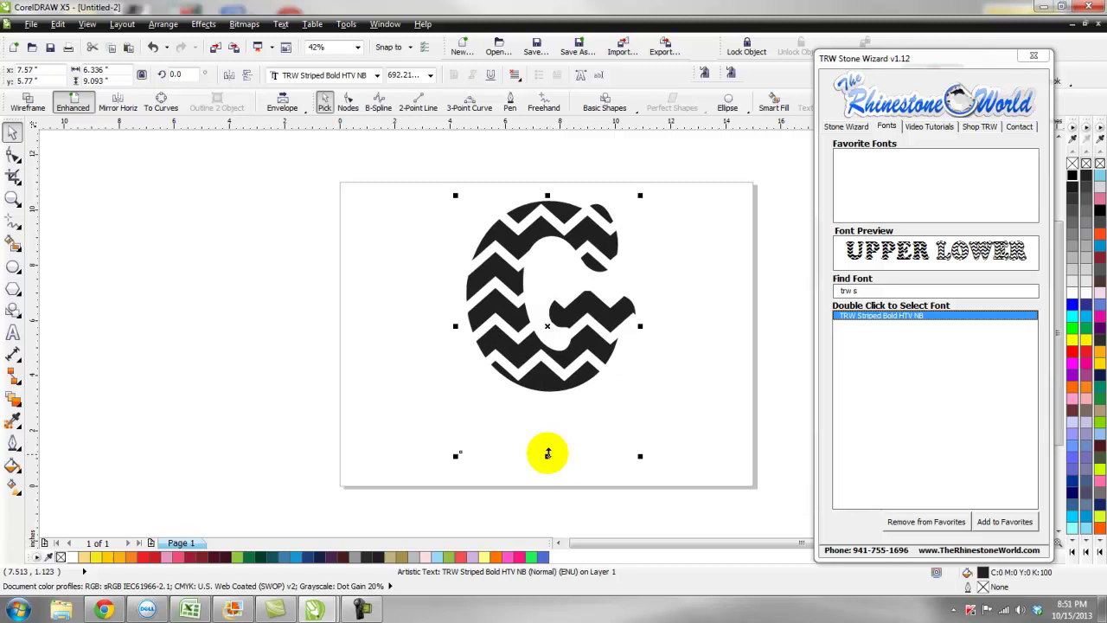
Apply 2 Color Magic Text to the chevron G to add an orange backing behind the black stripes
left_click(846, 126)
left_click(852, 215)
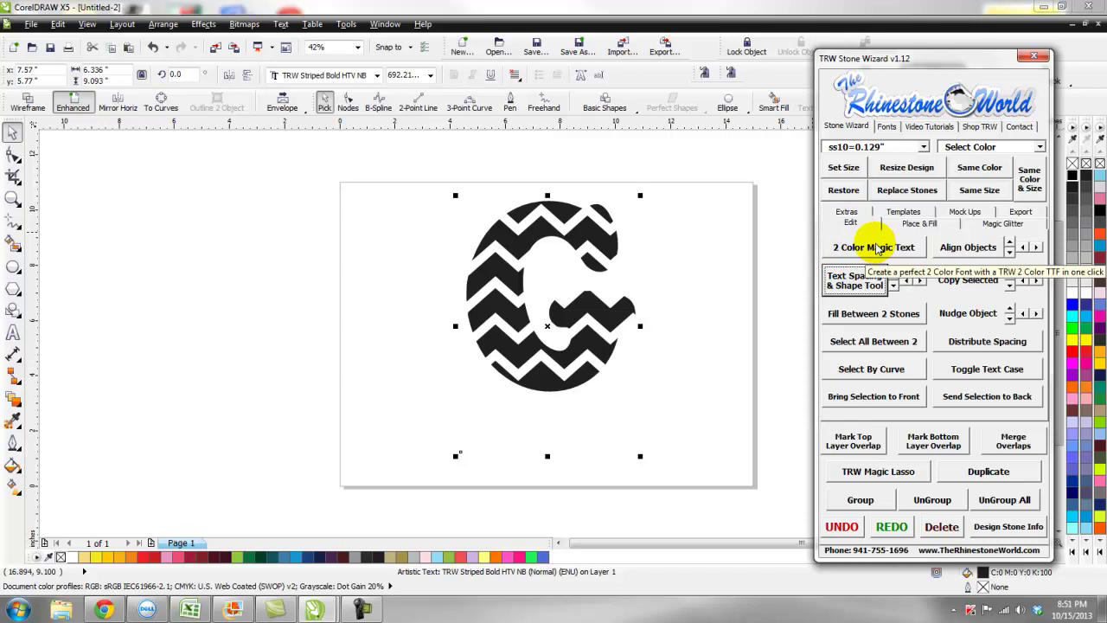
left_click(875, 247)
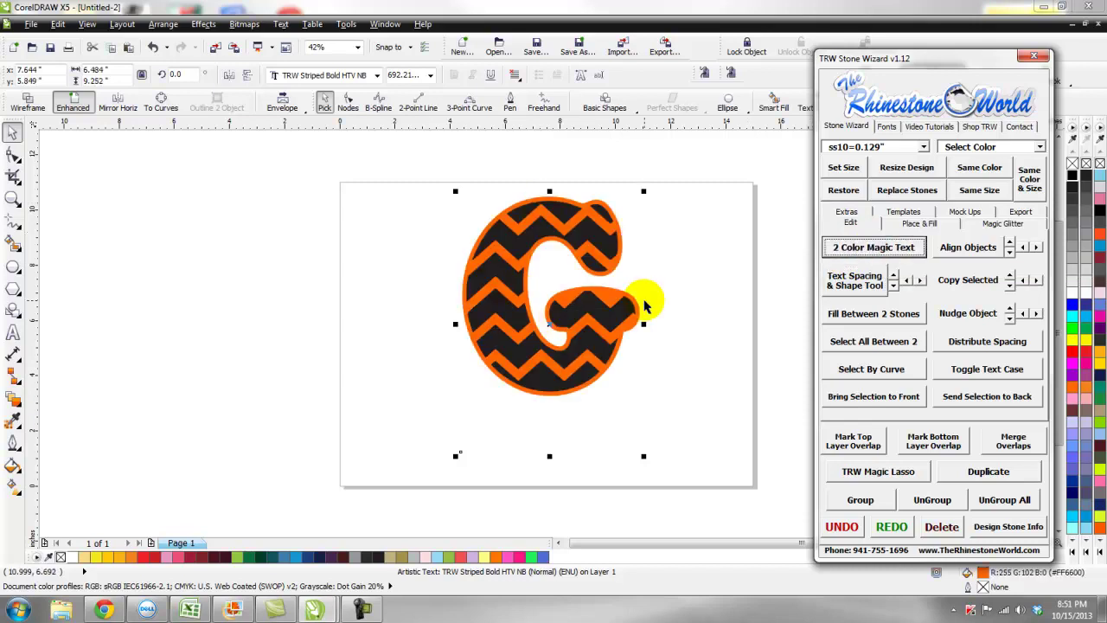
left_click(162, 24)
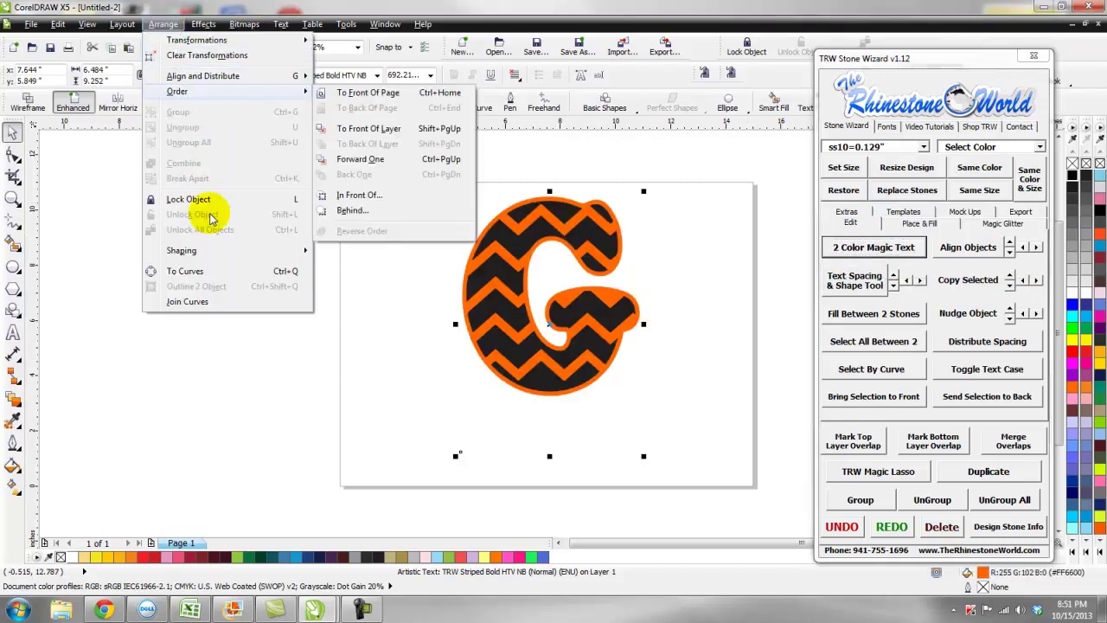
left_click(198, 272)
left_click_drag(415, 161, 718, 424)
left_click_drag(550, 400, 548, 438)
left_click(652, 428)
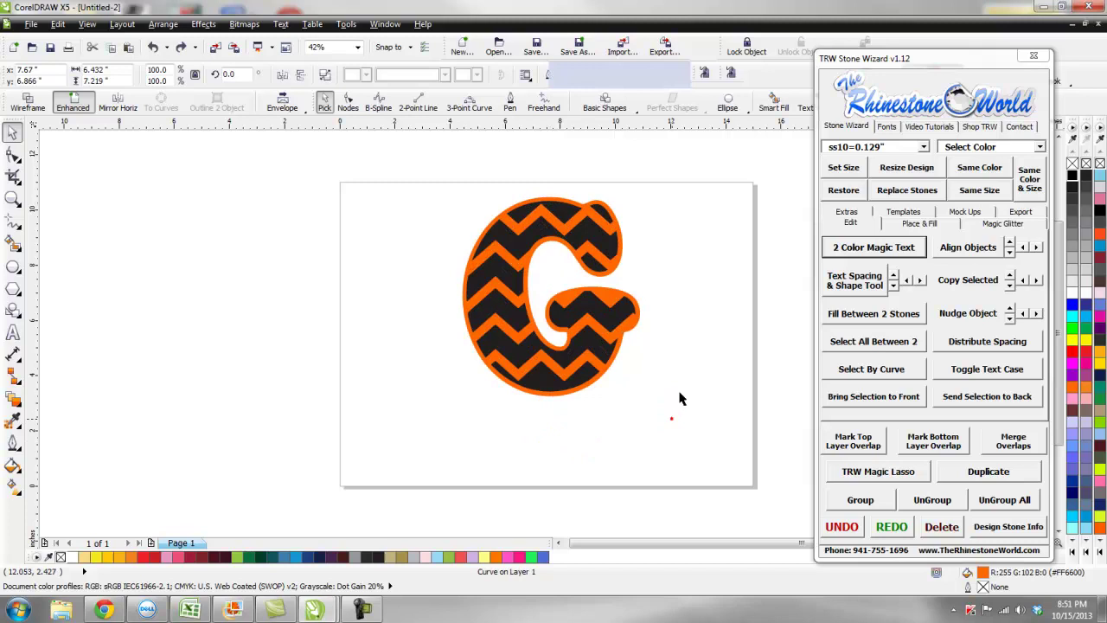
Select both the black chevron G and its orange backing and convert them to curves
left_click_drag(715, 148, 359, 526)
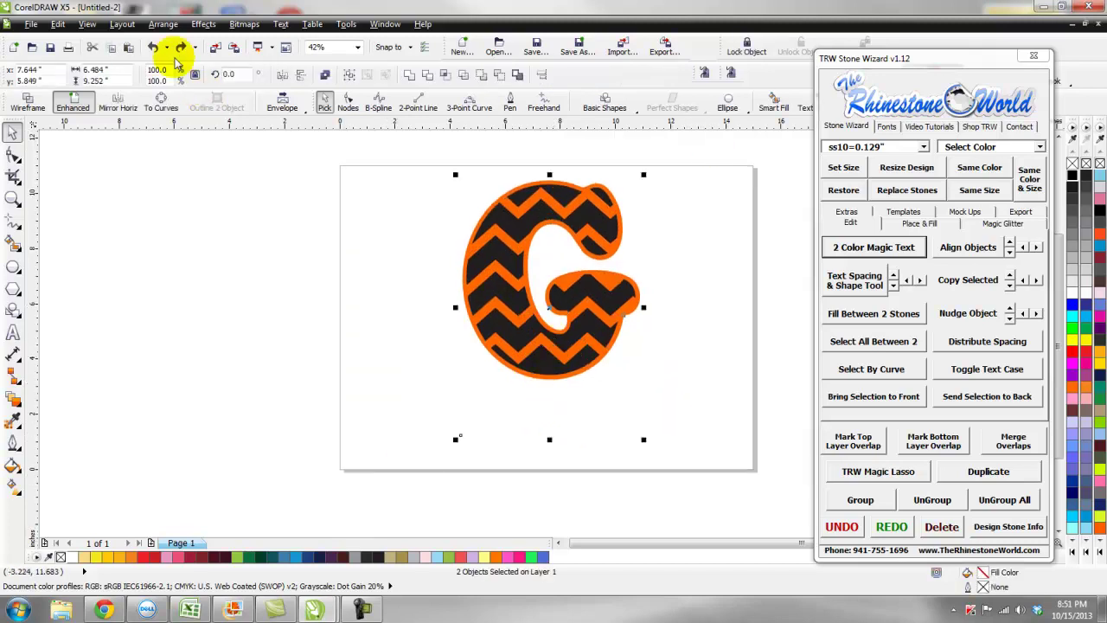
left_click(162, 24)
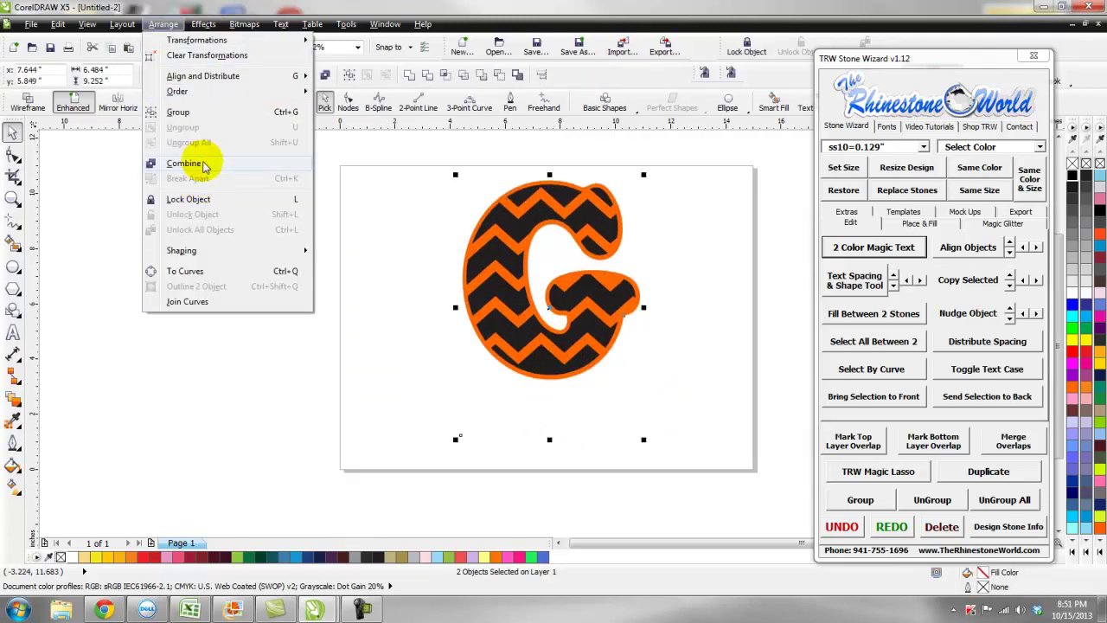
left_click(202, 271)
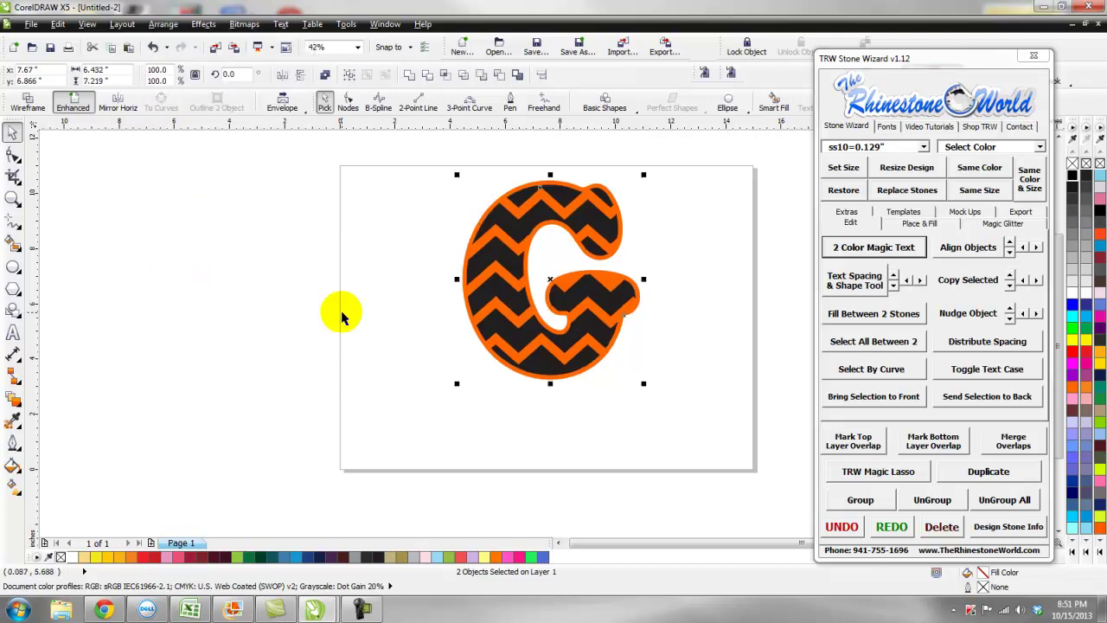
left_click(342, 312)
Scale both layers of the two-color G proportionally to a height of 6.5 inches
left_click_drag(683, 153, 412, 433)
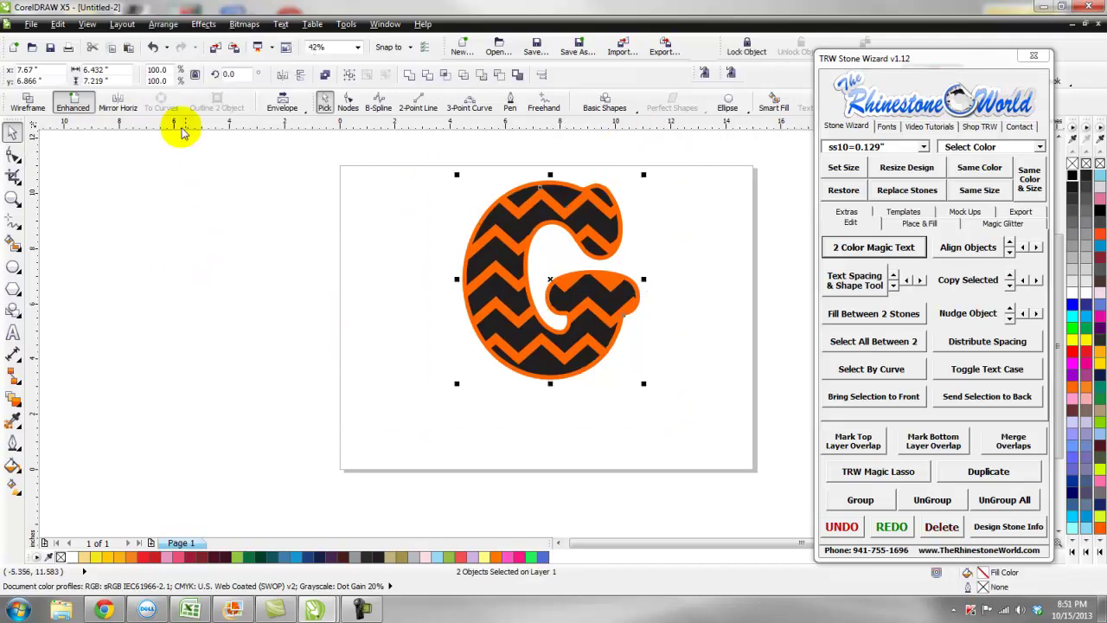
double_click(104, 79)
type("6.5")
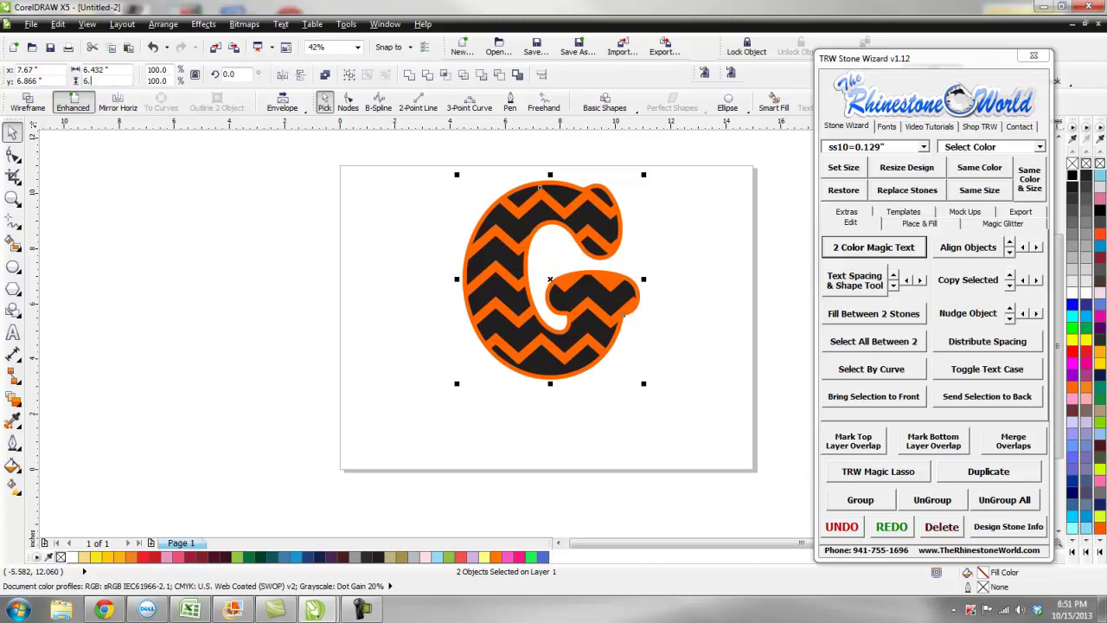
key("Return")
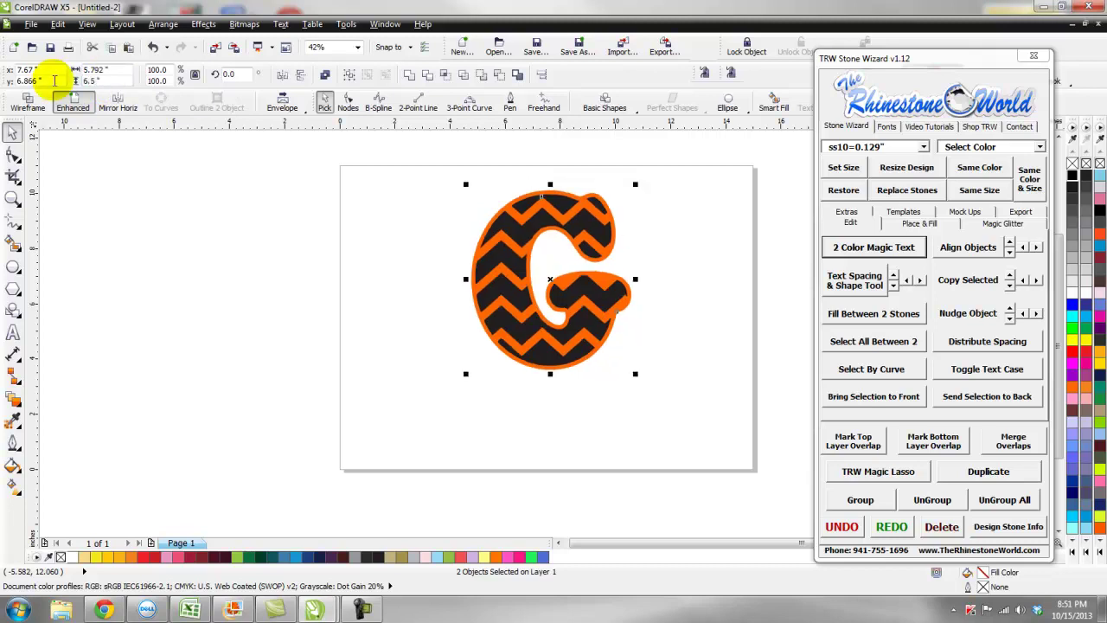
left_click(438, 259)
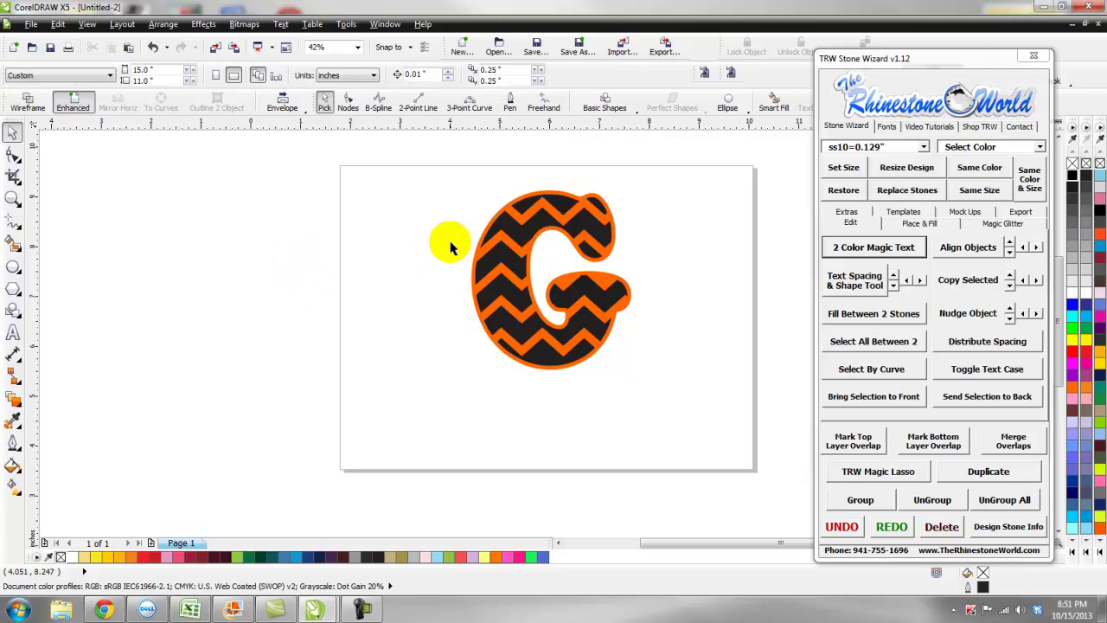
Switch the drawing to Wireframe view and examine the overlapping outlines of the G's chevrons and backing
scroll(585, 251, "down", 1)
scroll(663, 216, "up", 3)
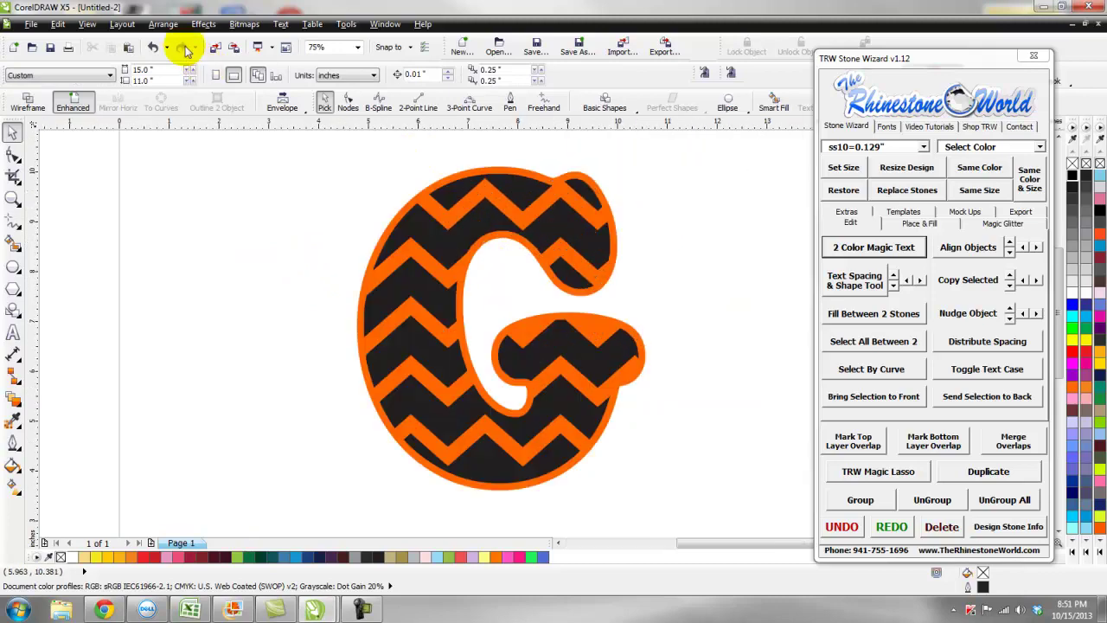
left_click(90, 24)
left_click(62, 57)
scroll(539, 232, "down", 3)
scroll(538, 232, "up", 6)
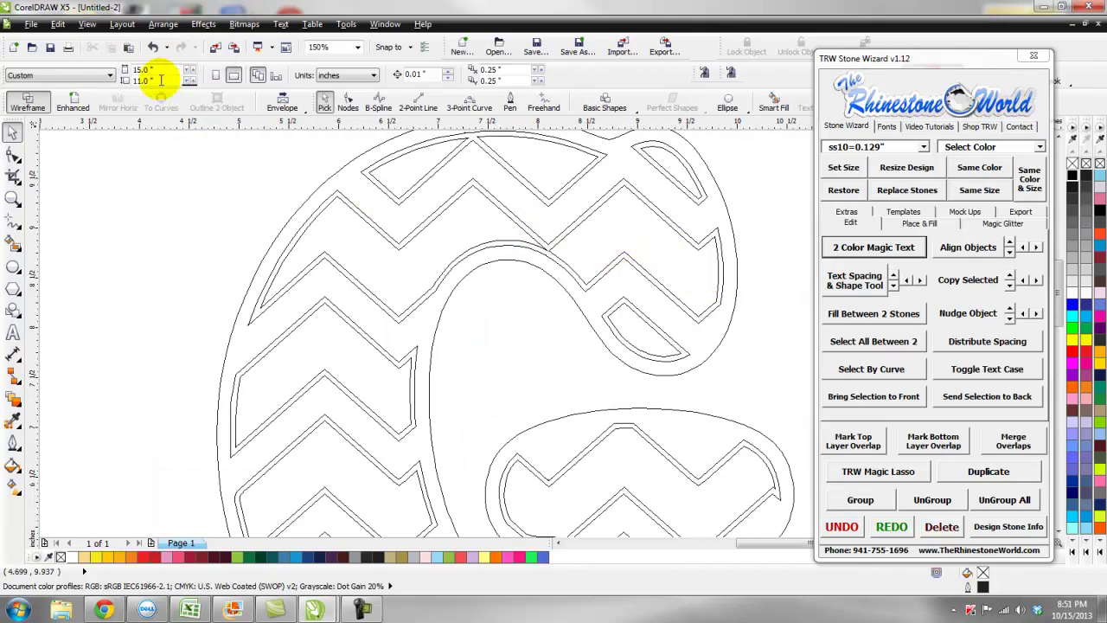
Restore Enhanced view and look over the filled two-color G
left_click(90, 26)
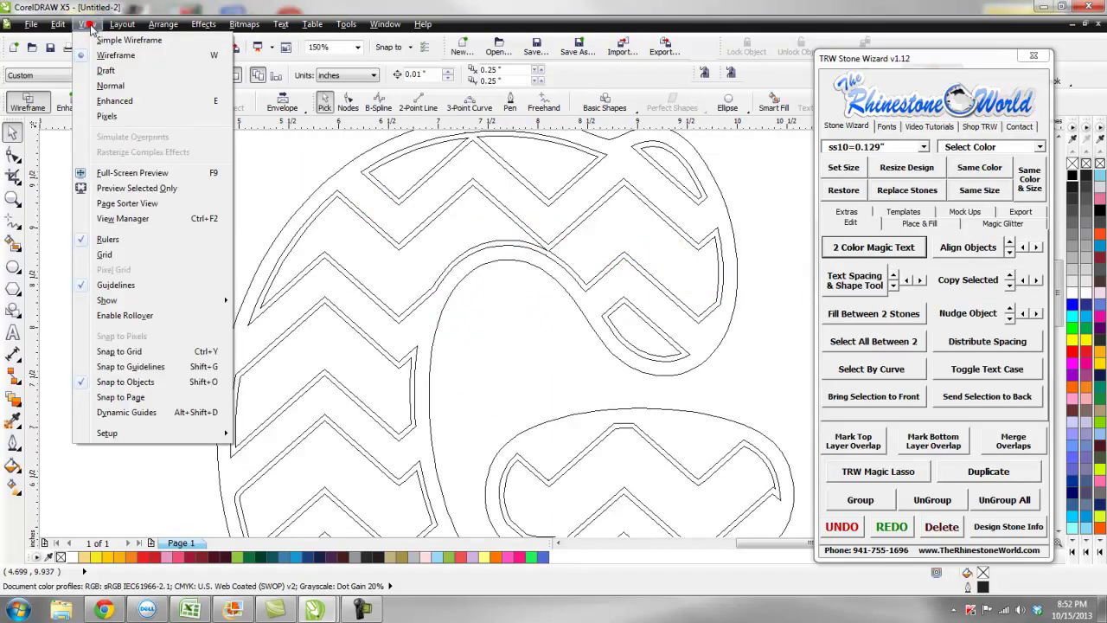
left_click(102, 102)
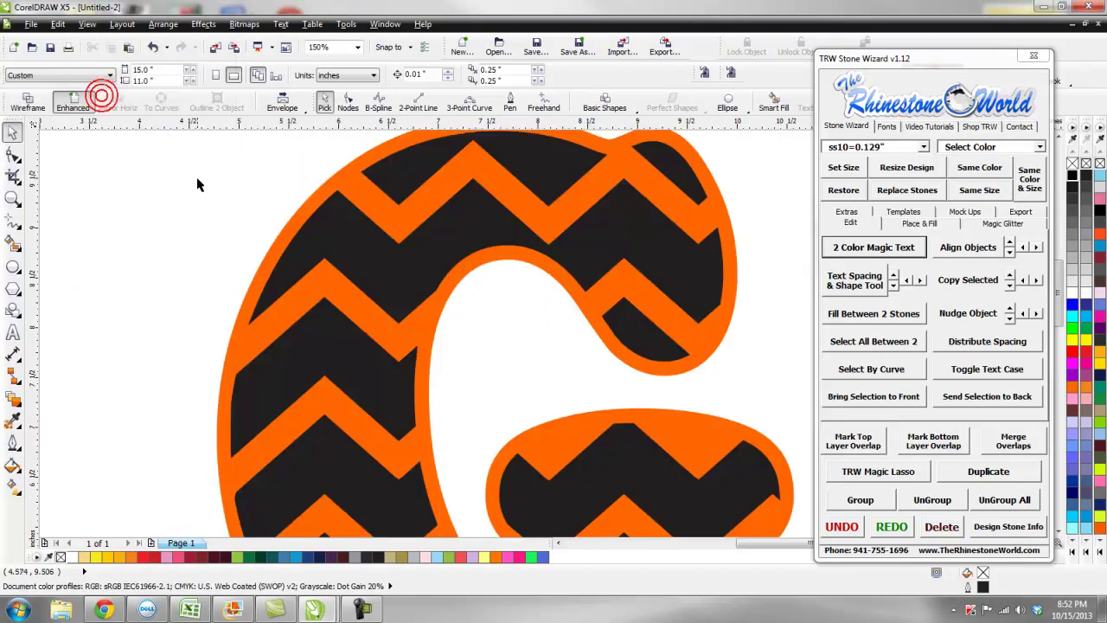
scroll(199, 179, "down", 6)
scroll(223, 197, "up", 3)
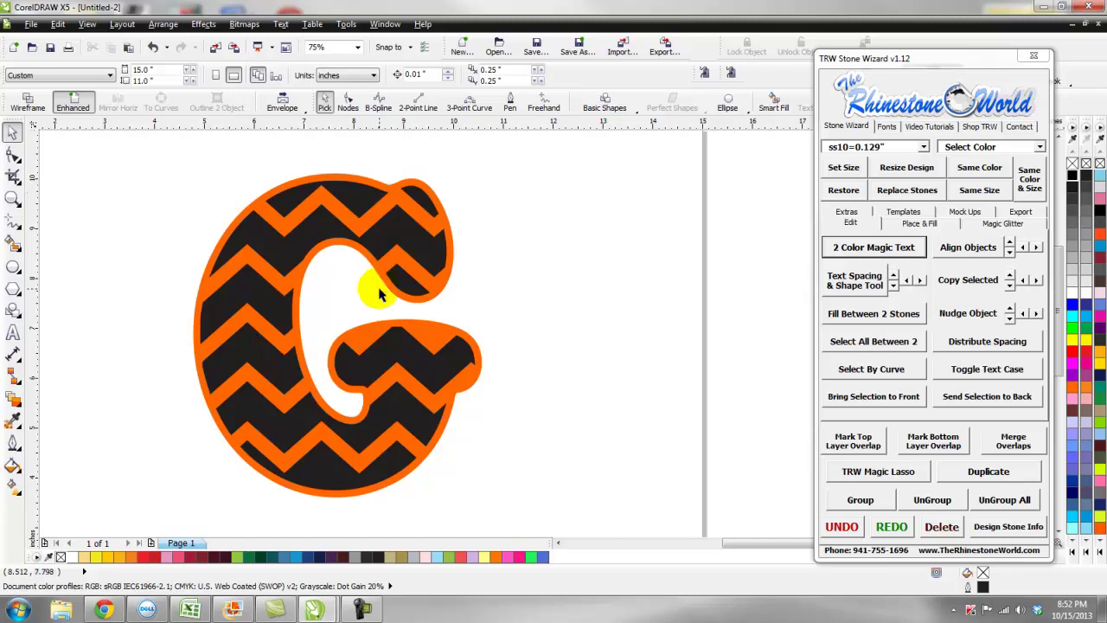
scroll(371, 285, "down", 4)
scroll(346, 256, "up", 1)
Stretch the two-color G vertically to about 6.9 inches high and position it near the middle of the page
left_click(435, 295)
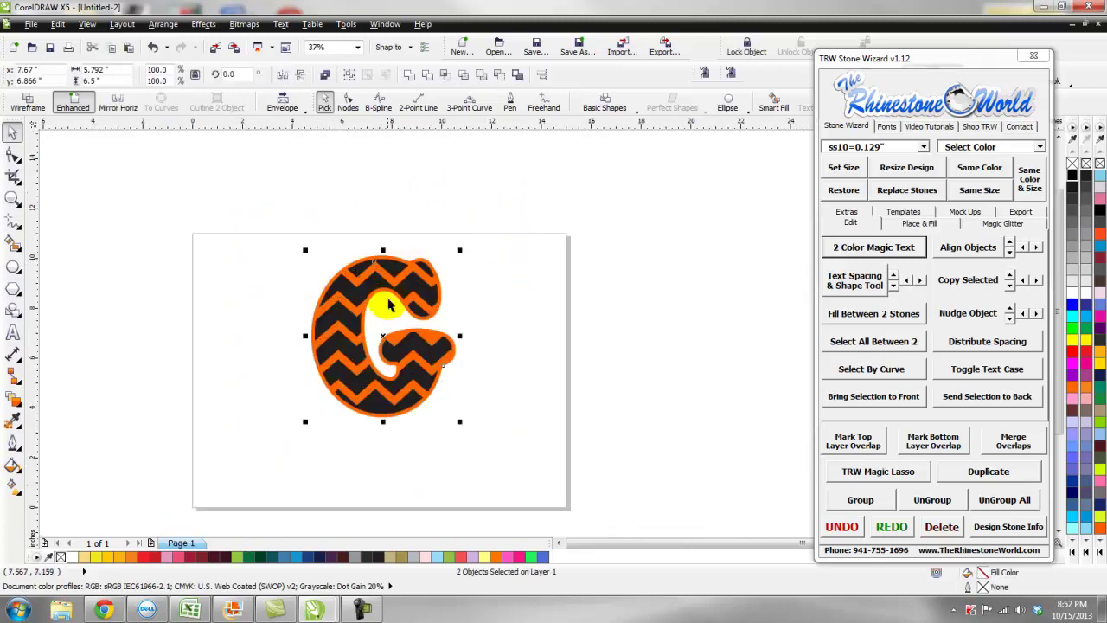
scroll(391, 260, "up", 3)
left_click_drag(375, 243, 377, 221)
scroll(376, 221, "down", 1)
left_click(507, 272)
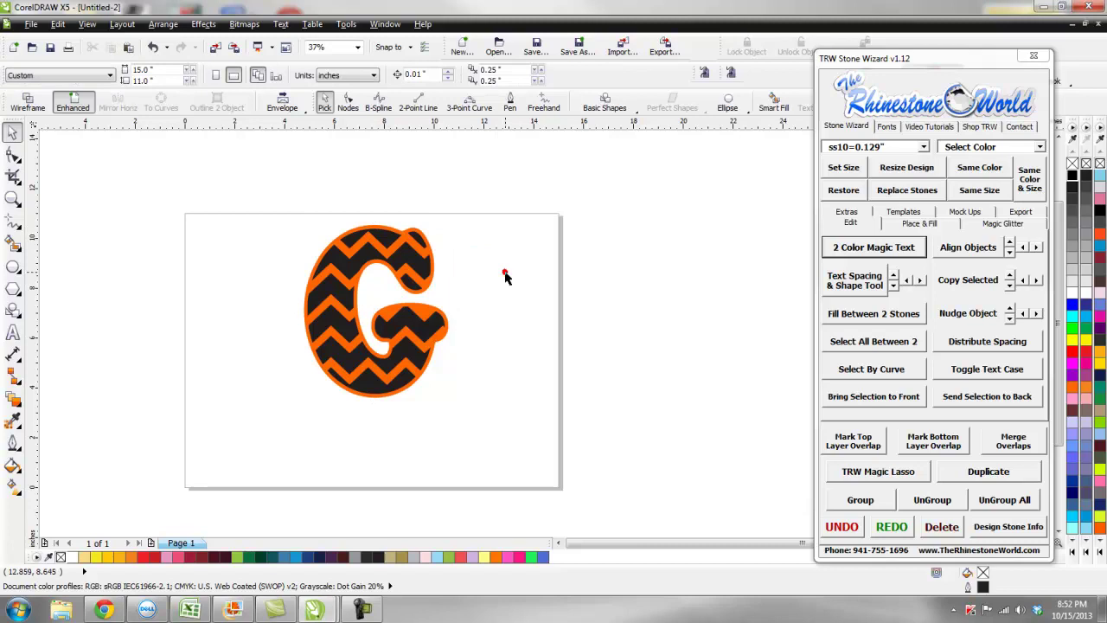
left_click(416, 351)
left_click_drag(417, 350, 422, 375)
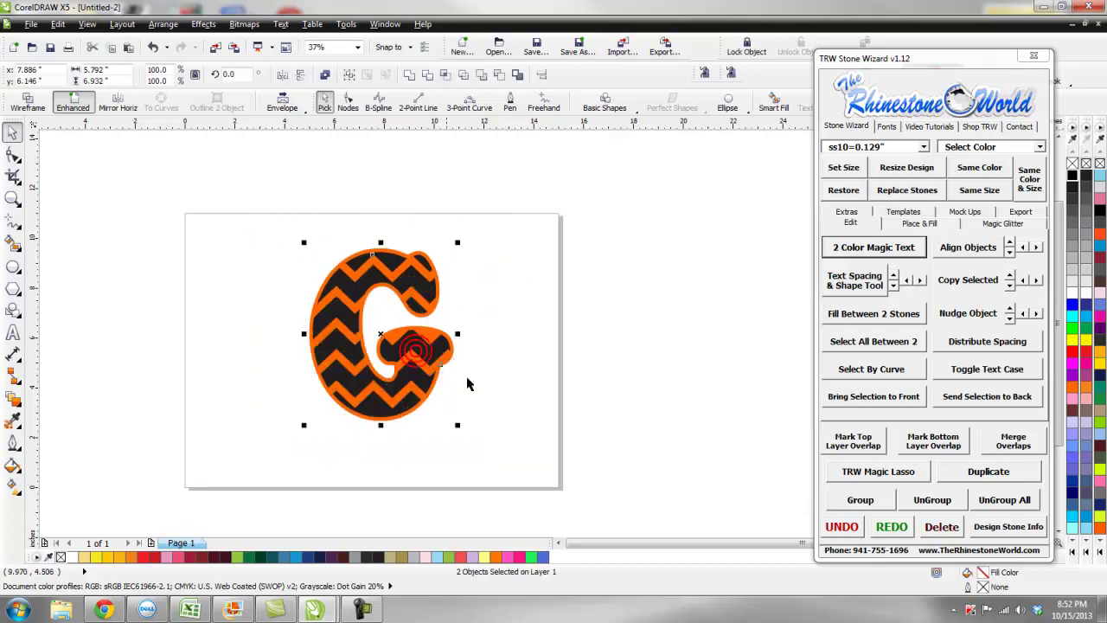
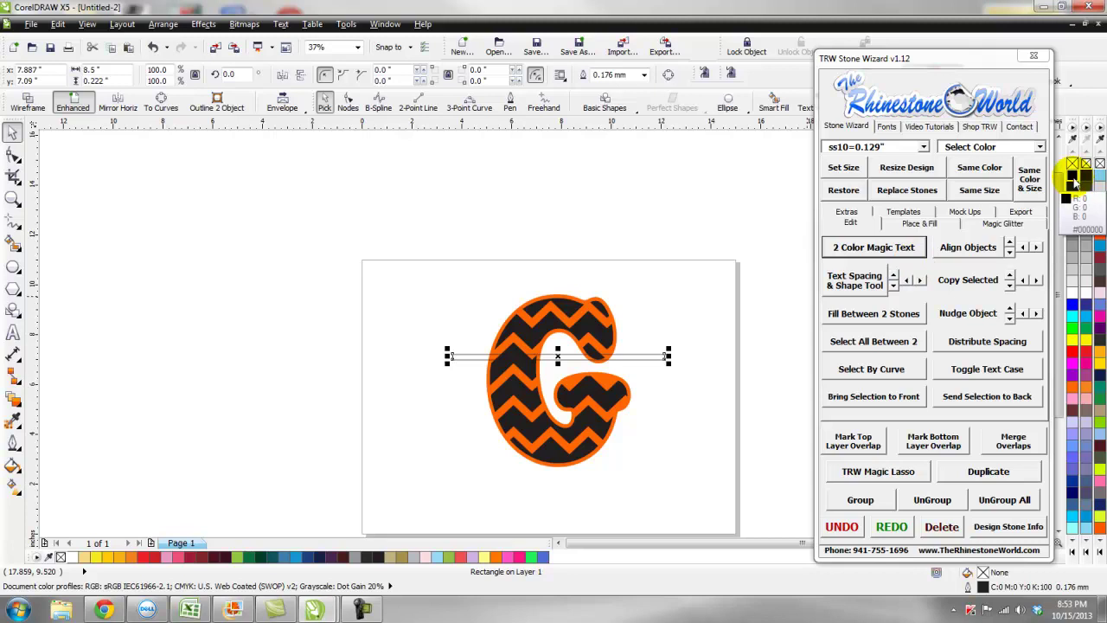
Fill the thin 8.5 by 0.222 inch bar across the upper part of the G with solid black and remove its outline
left_click(1074, 177)
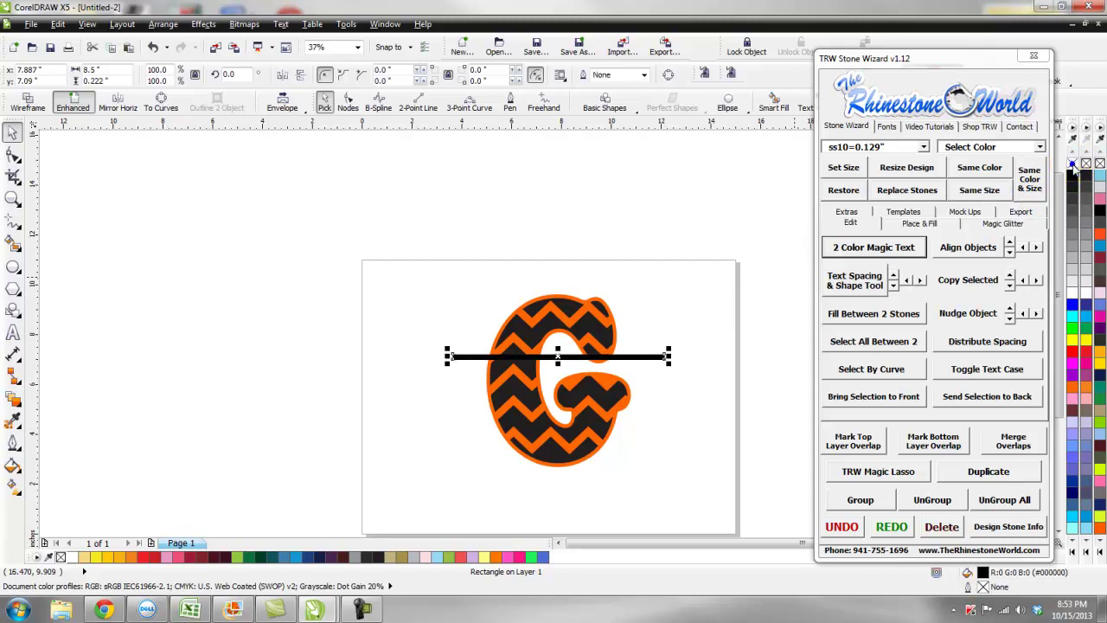
Duplicate the black bar across the G's lower half at about Y 5.53 inches and set the upper bar at about Y 7.24 inches
left_click(663, 383)
scroll(551, 374, "up", 2)
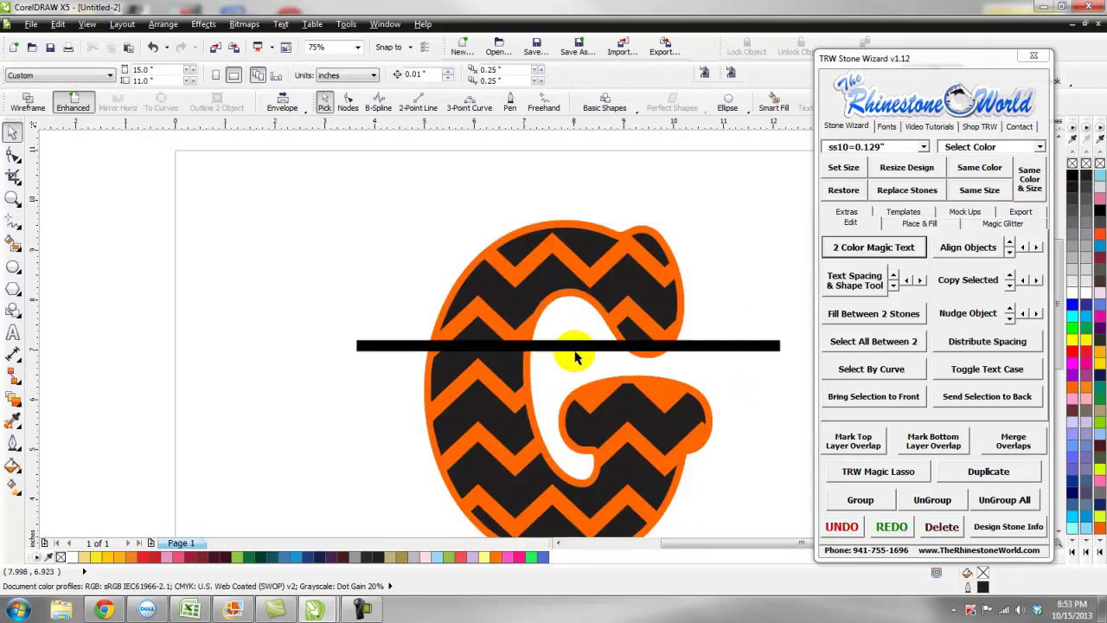
left_click_drag(580, 349, 574, 422)
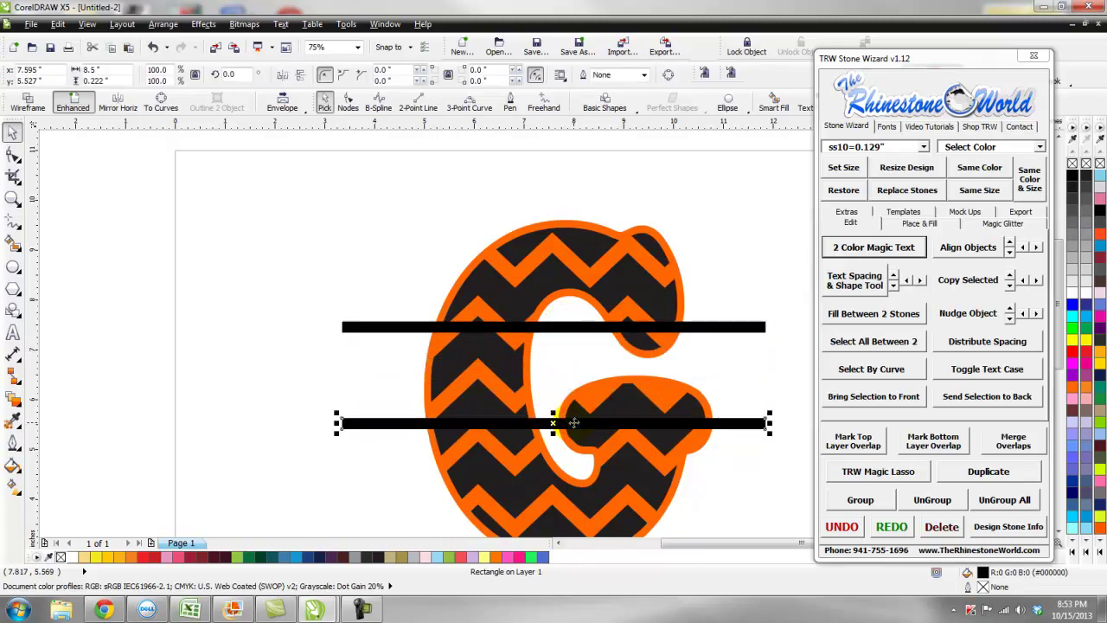
left_click(582, 328)
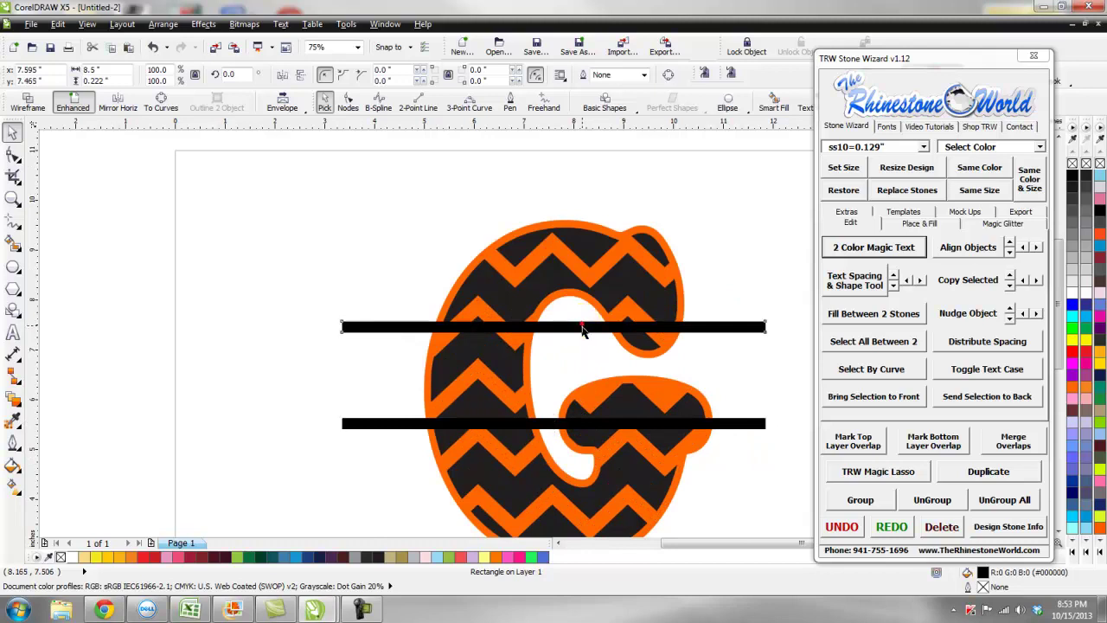
left_click_drag(583, 328, 583, 332)
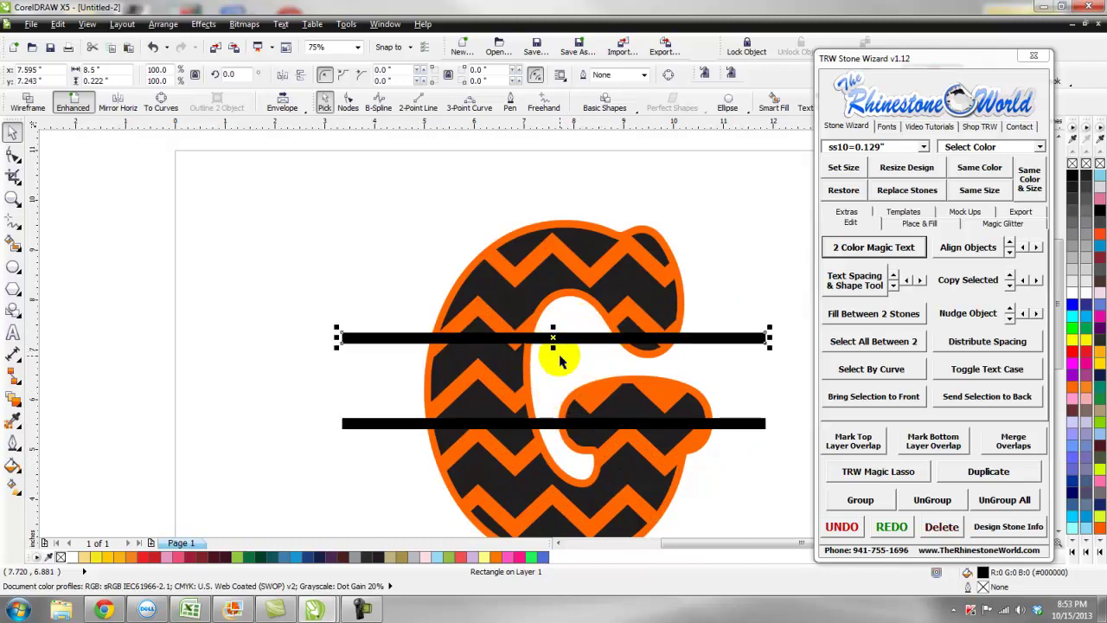
scroll(560, 357, "down", 1)
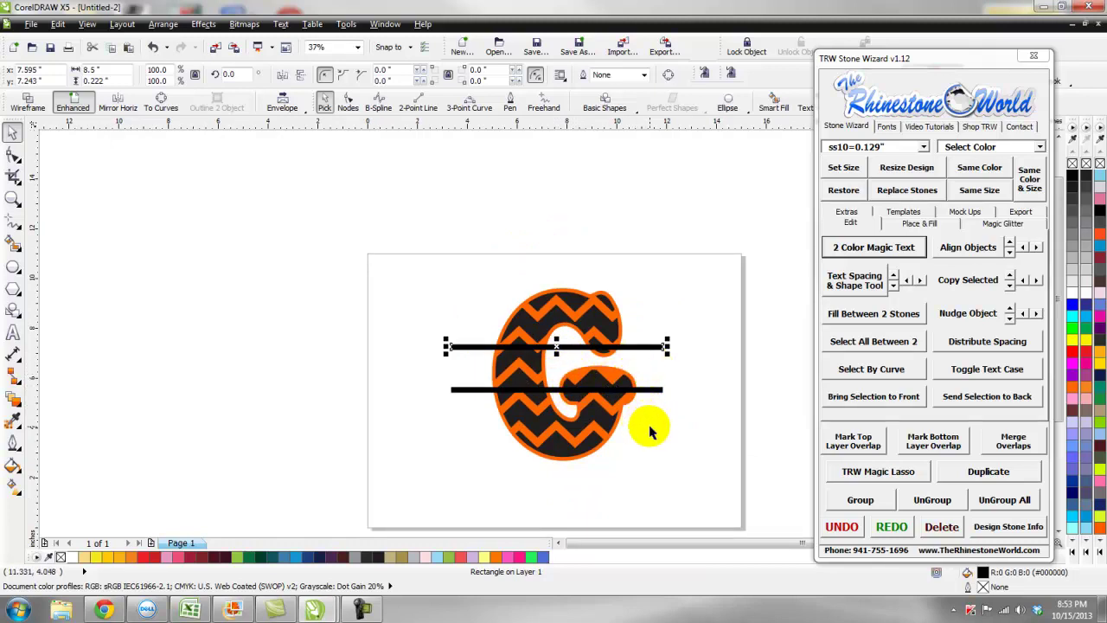
Center the G layers and both bars horizontally on the page
left_click_drag(719, 251, 418, 457)
left_click(428, 420)
scroll(550, 384, "up", 1)
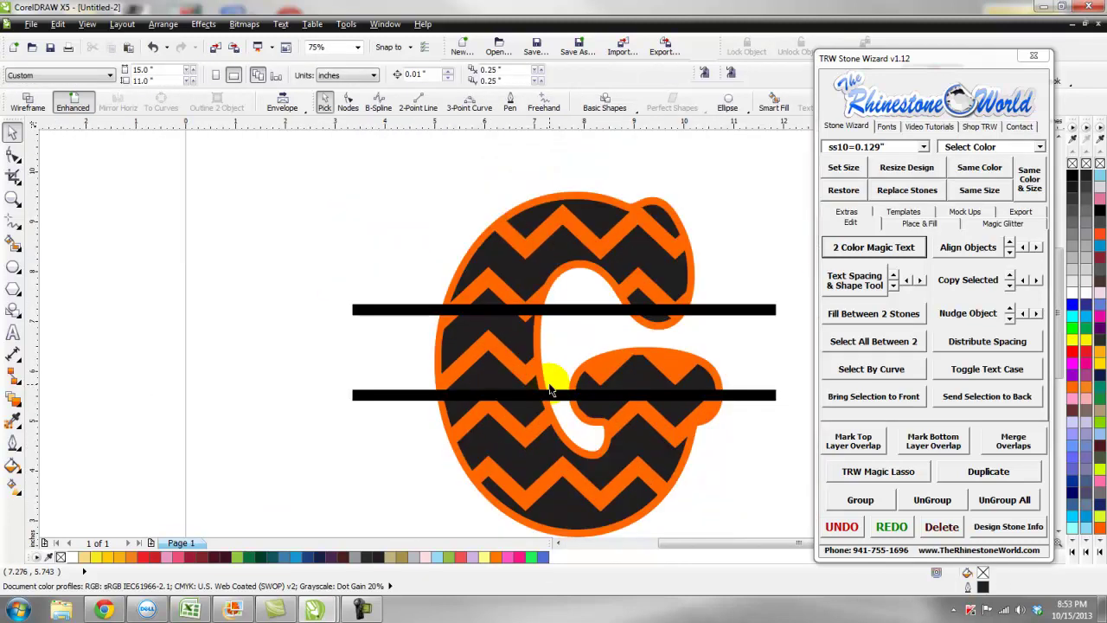
scroll(569, 375, "down", 1)
left_click_drag(766, 206, 389, 490)
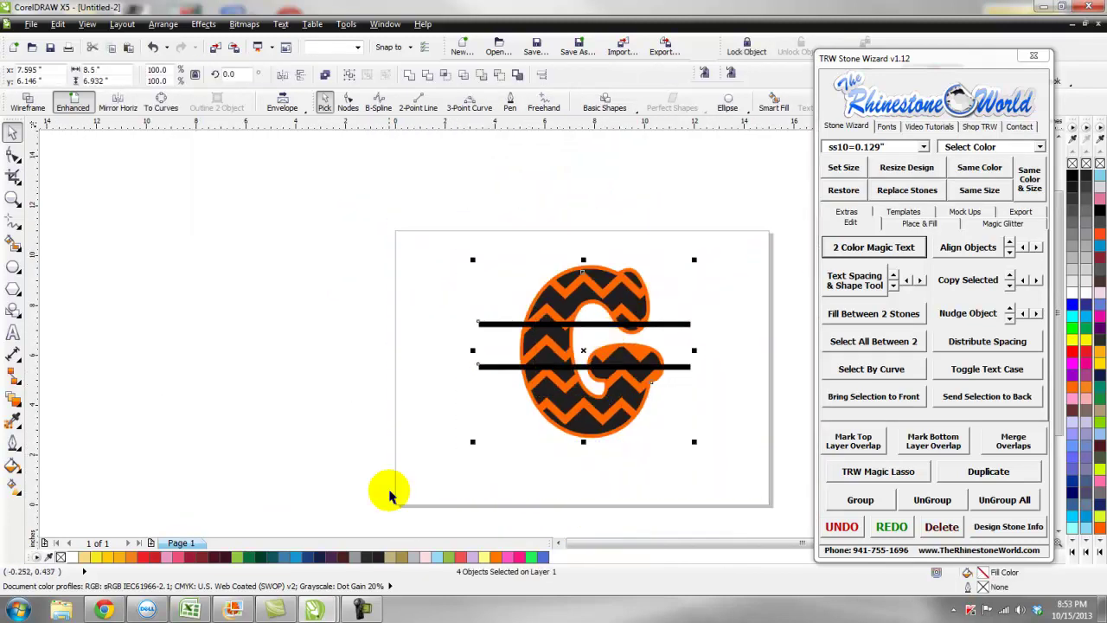
left_click(160, 26)
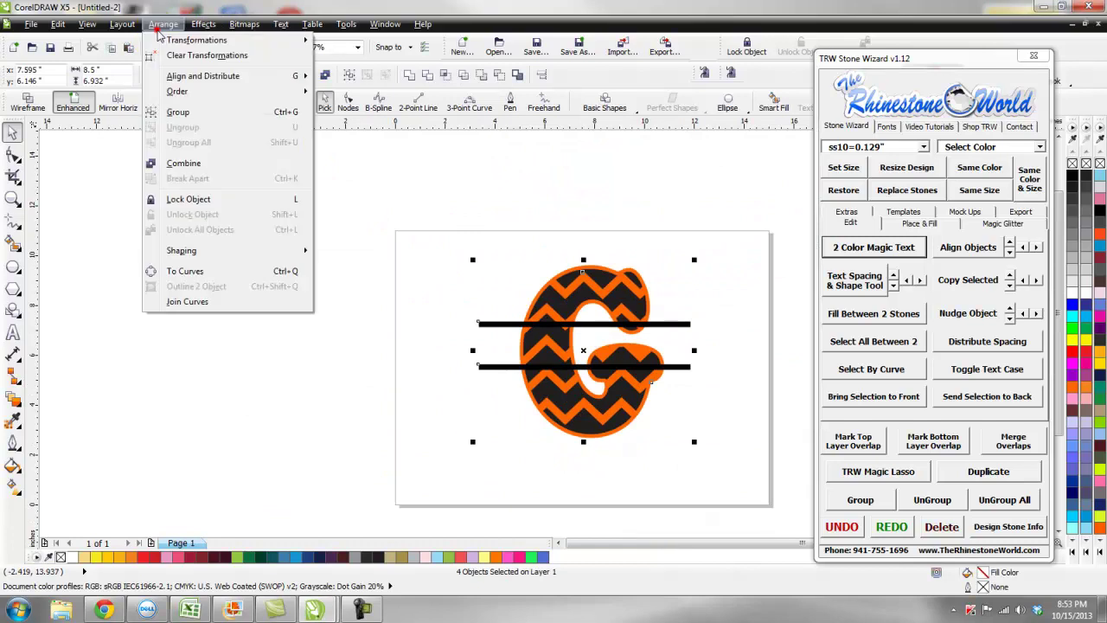
mouse_move(285, 76)
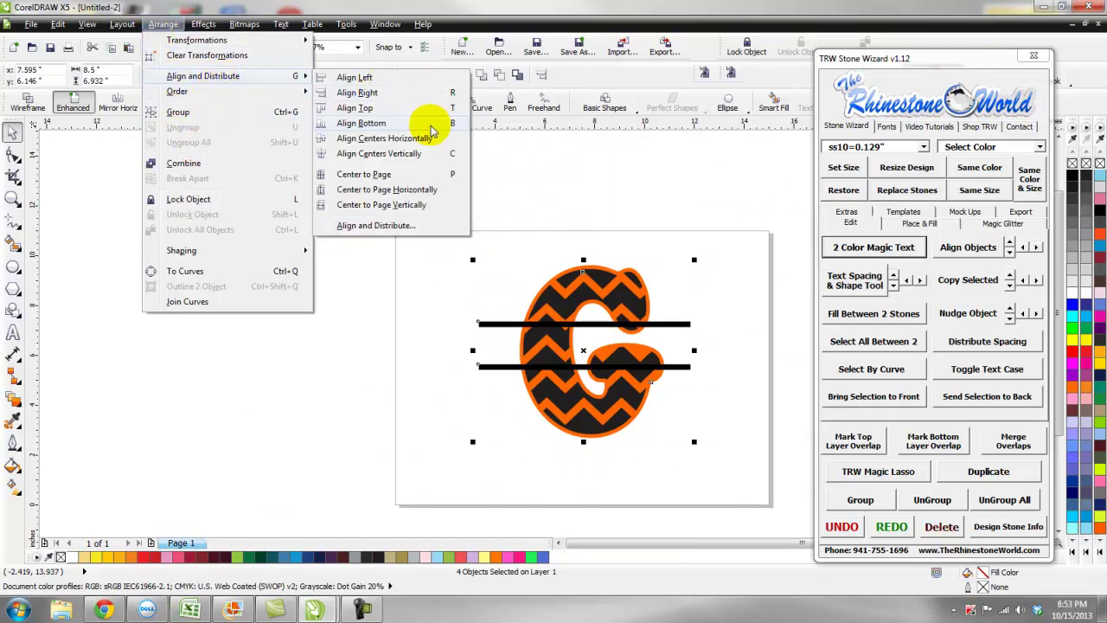
left_click(407, 198)
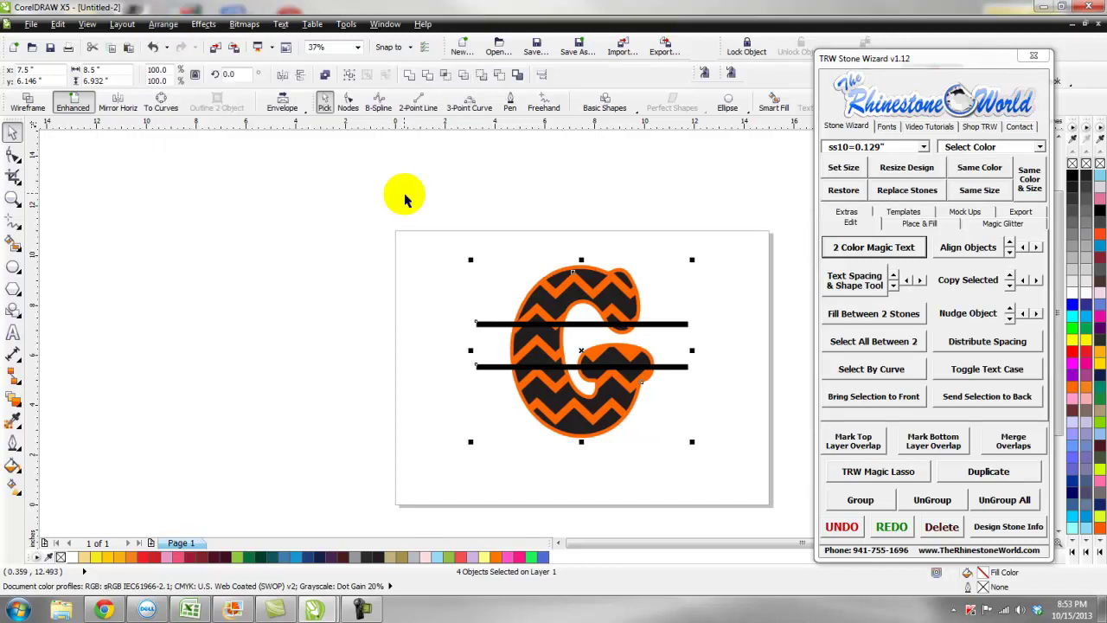
left_click(744, 362)
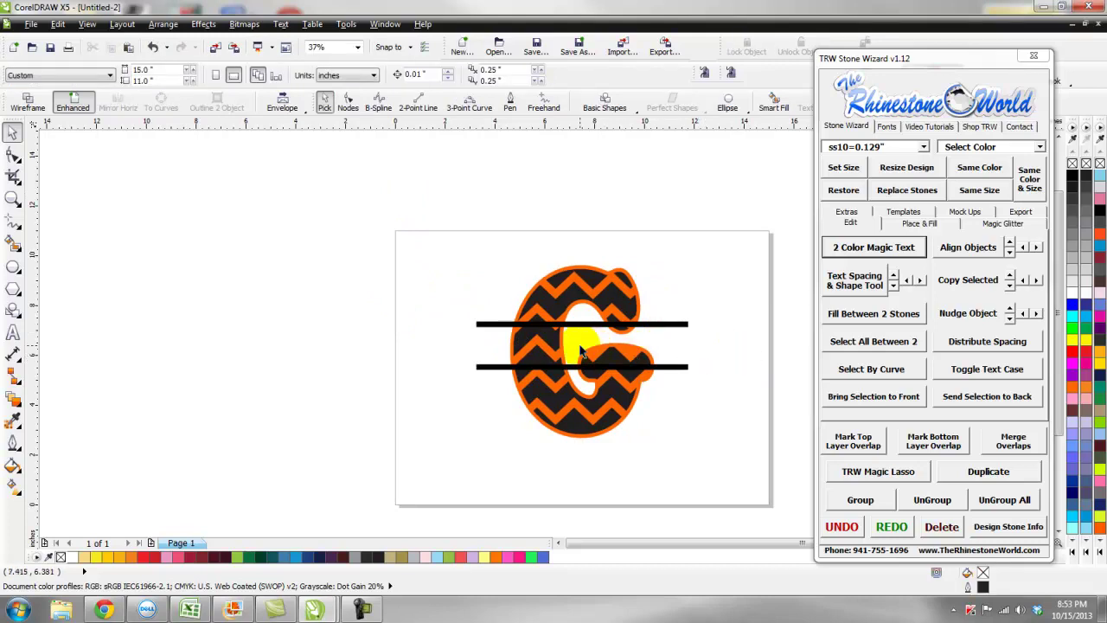
scroll(581, 350, "up", 2)
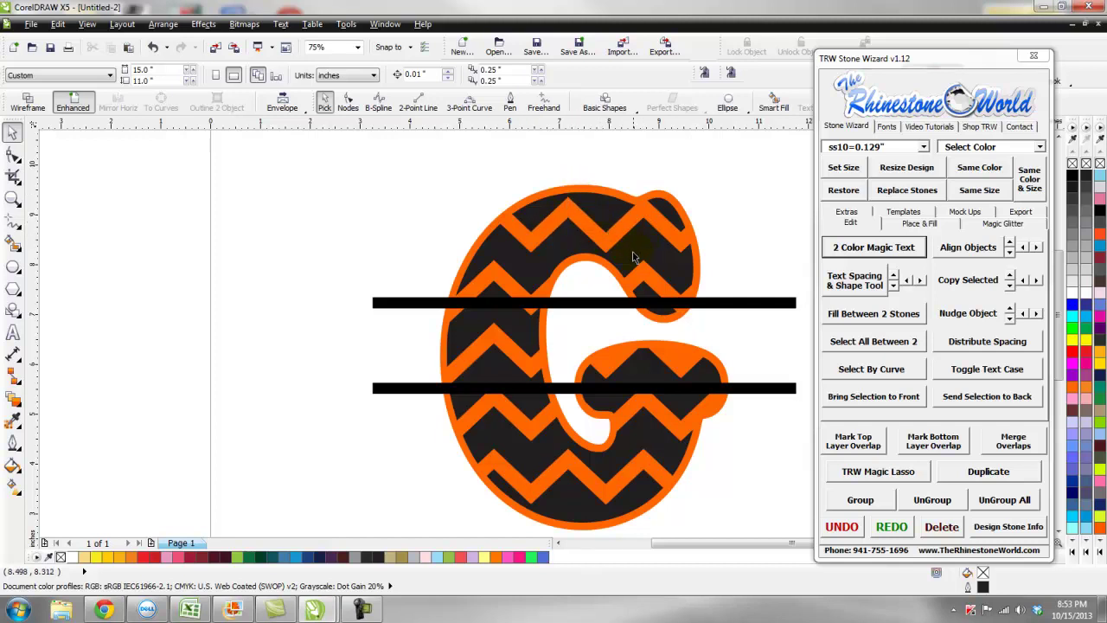
Try moving both black bars up together by about 0.7 inch, and undo the move
left_click(738, 303)
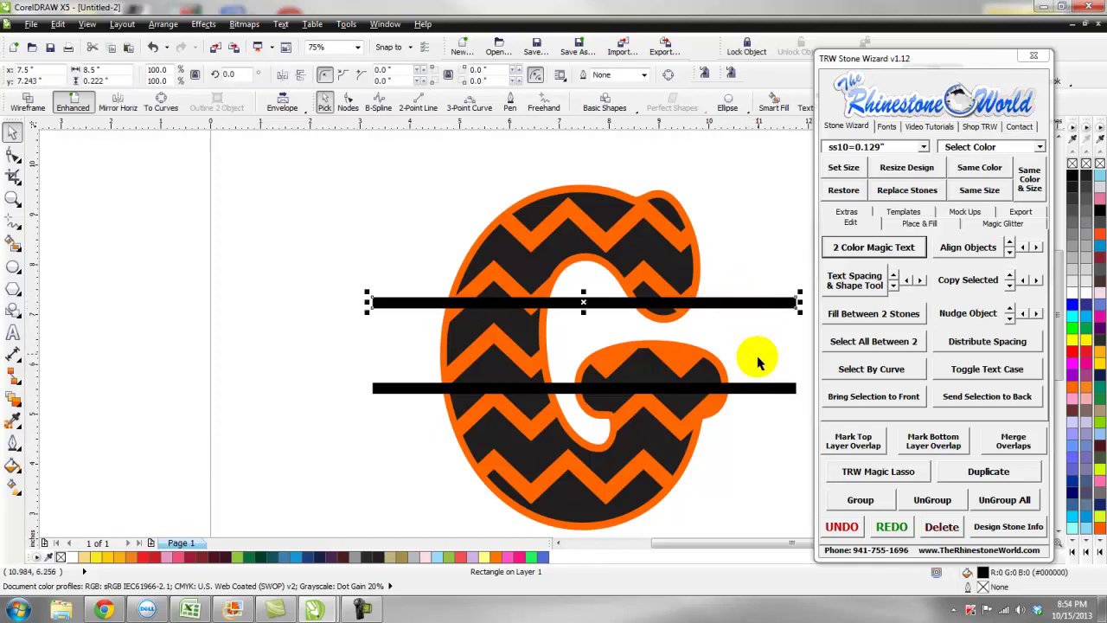
left_click(764, 393, "shift")
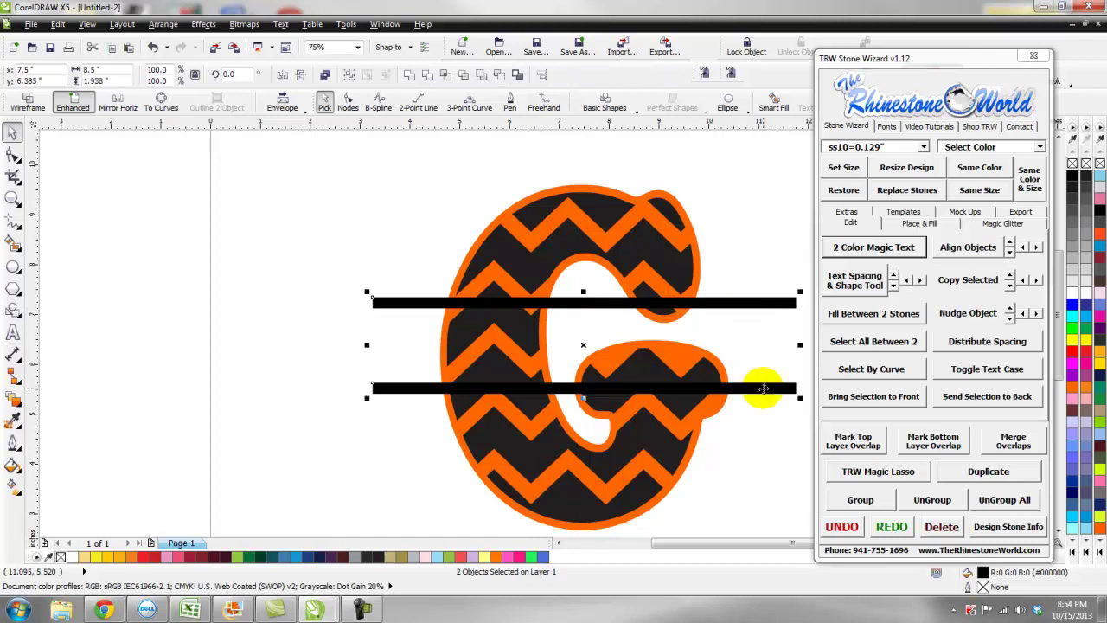
left_click_drag(764, 390, 767, 353)
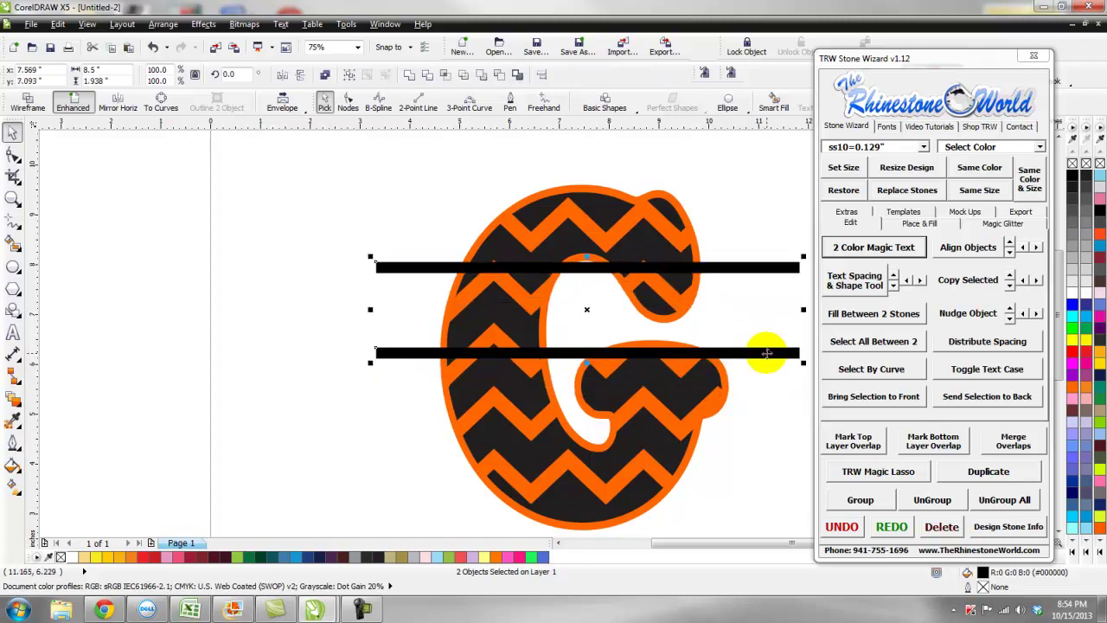
key("ctrl+z")
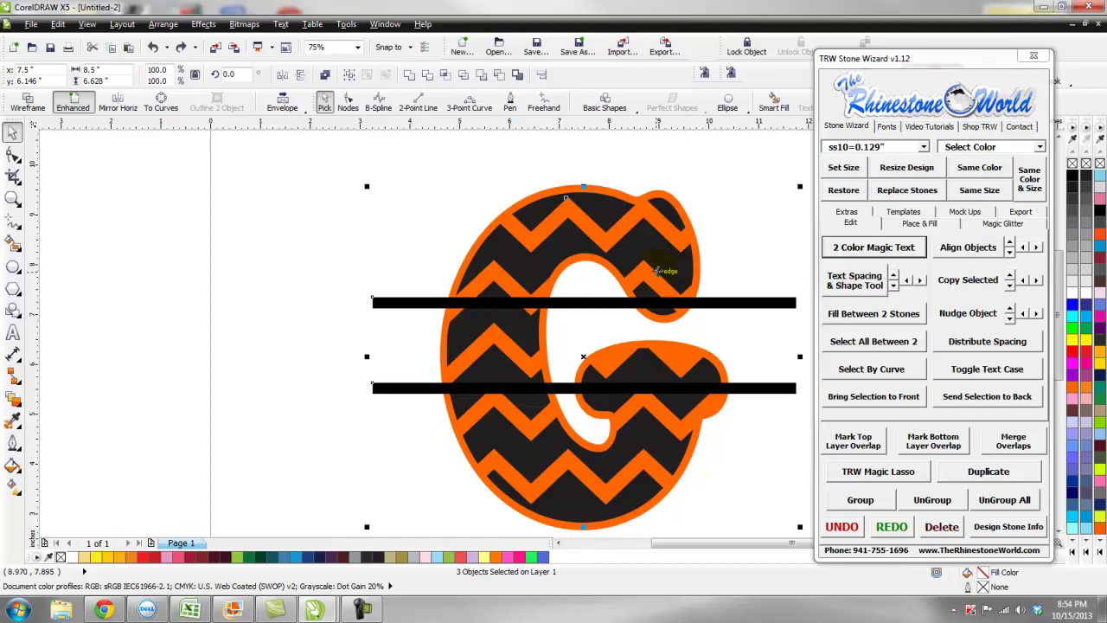
Cut the two bars out of the G's black chevron layer with Simplify
left_click(162, 23)
mouse_move(209, 250)
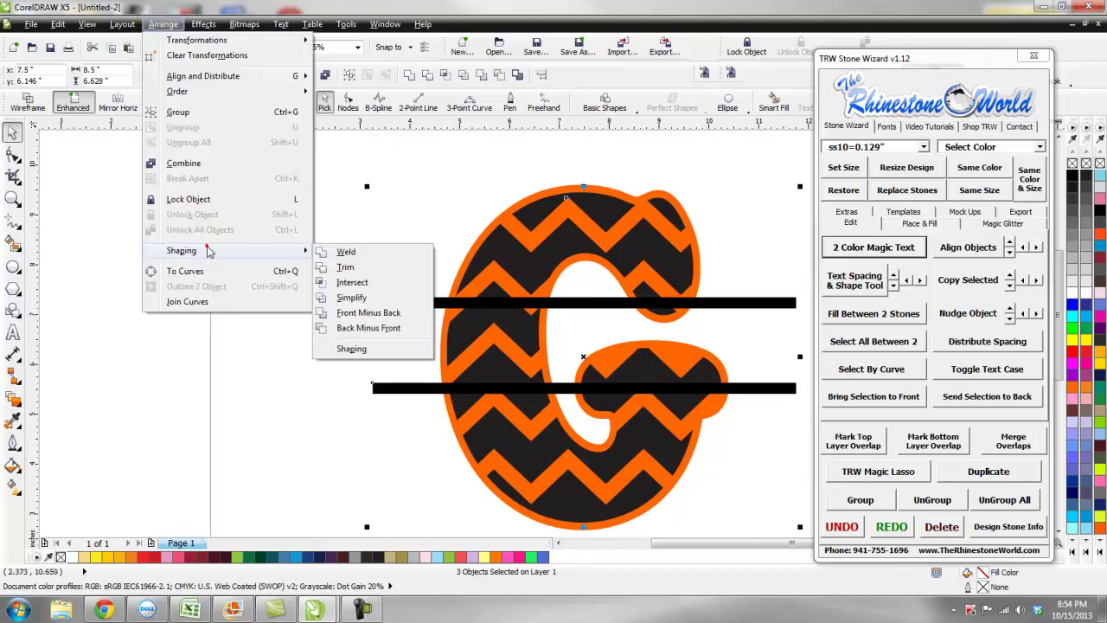
left_click(355, 284)
left_click(309, 327)
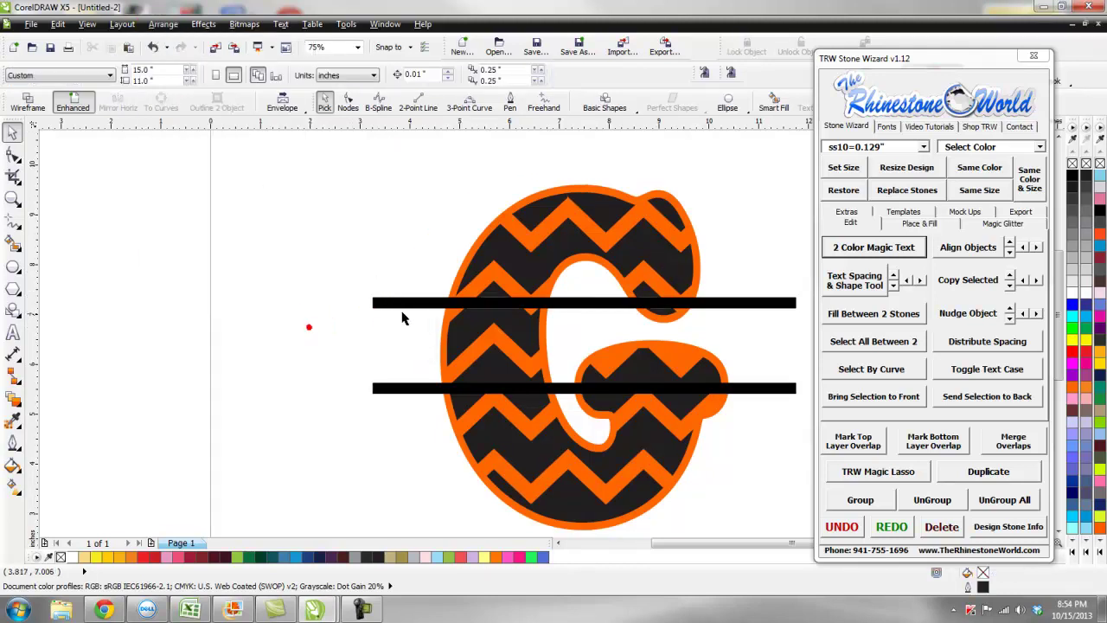
Shift the upper bar down to check the cut in the black chevrons, and undo the shift
left_click_drag(407, 302, 408, 324)
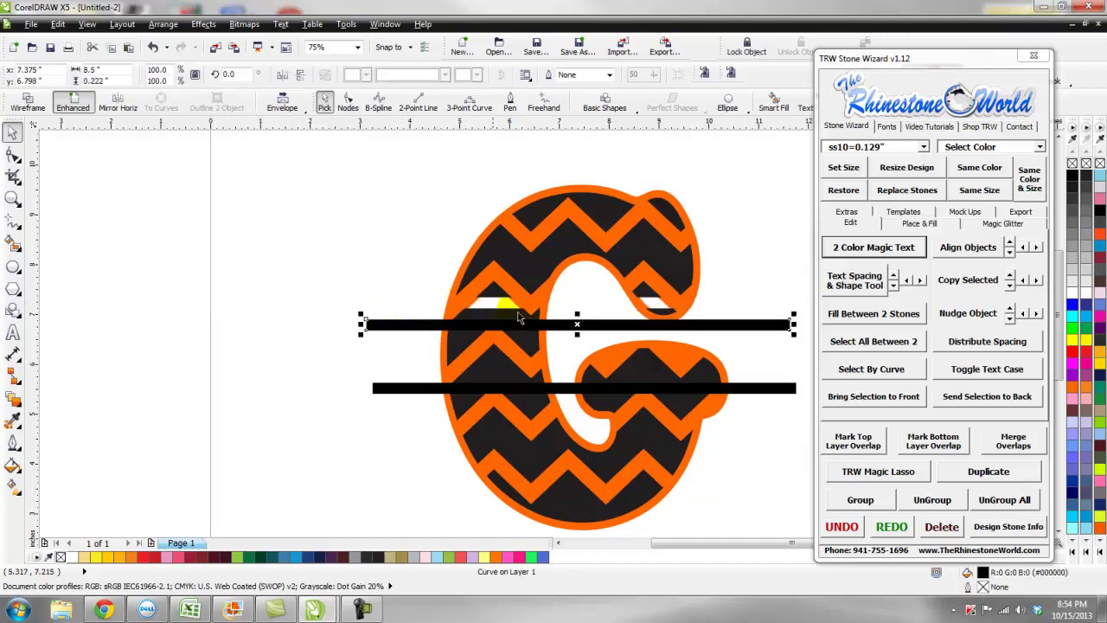
key("ctrl+z")
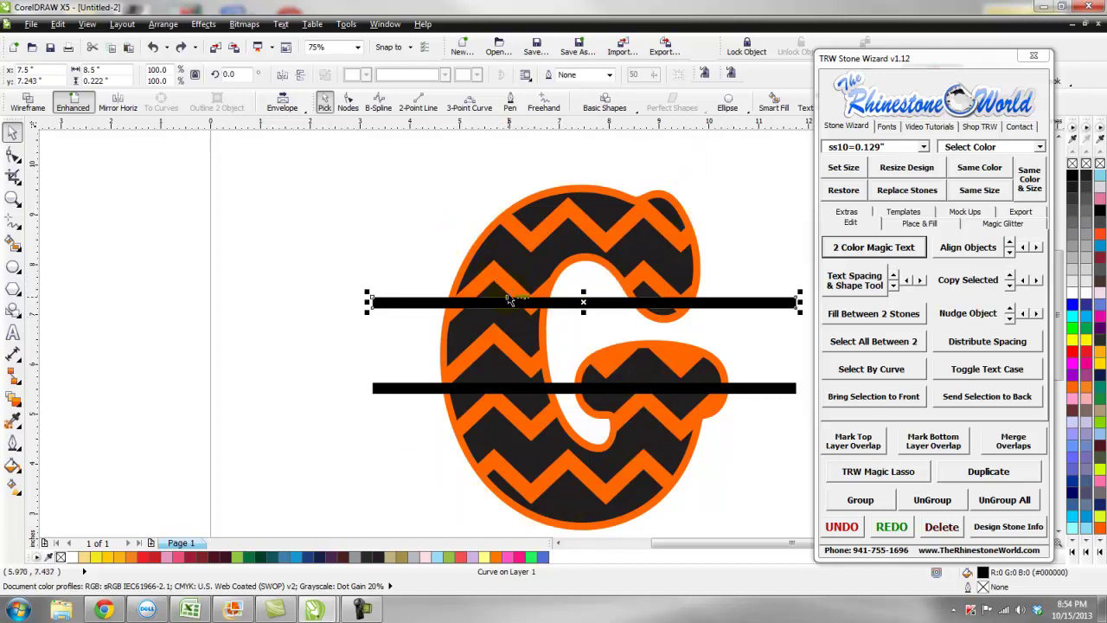
left_click(352, 360)
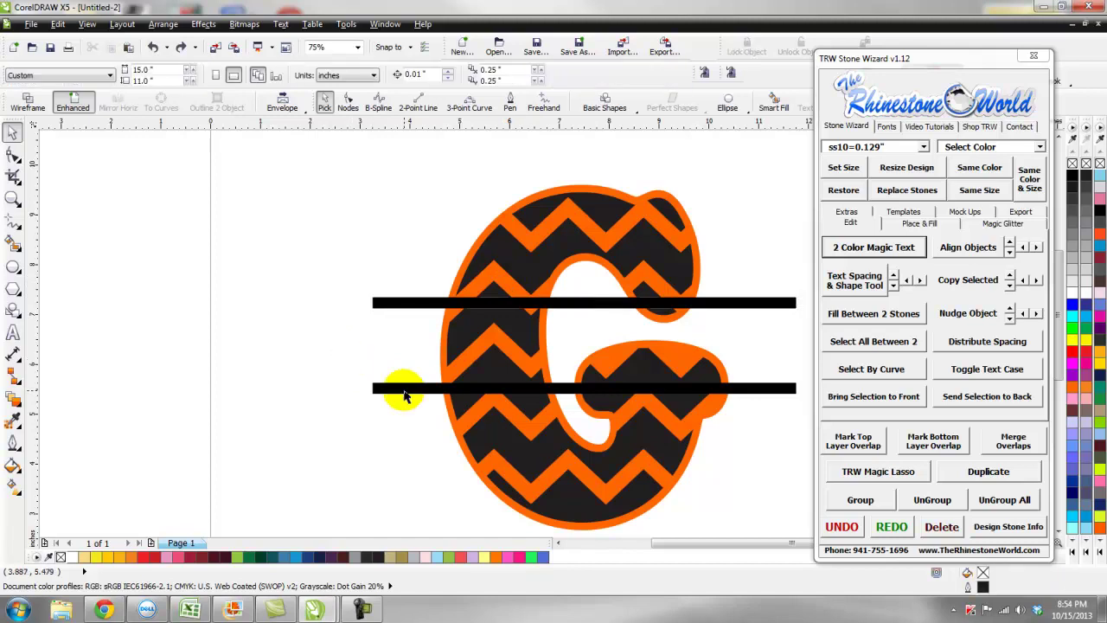
Cut both bars out of the G's orange layer with Simplify
left_click(403, 391)
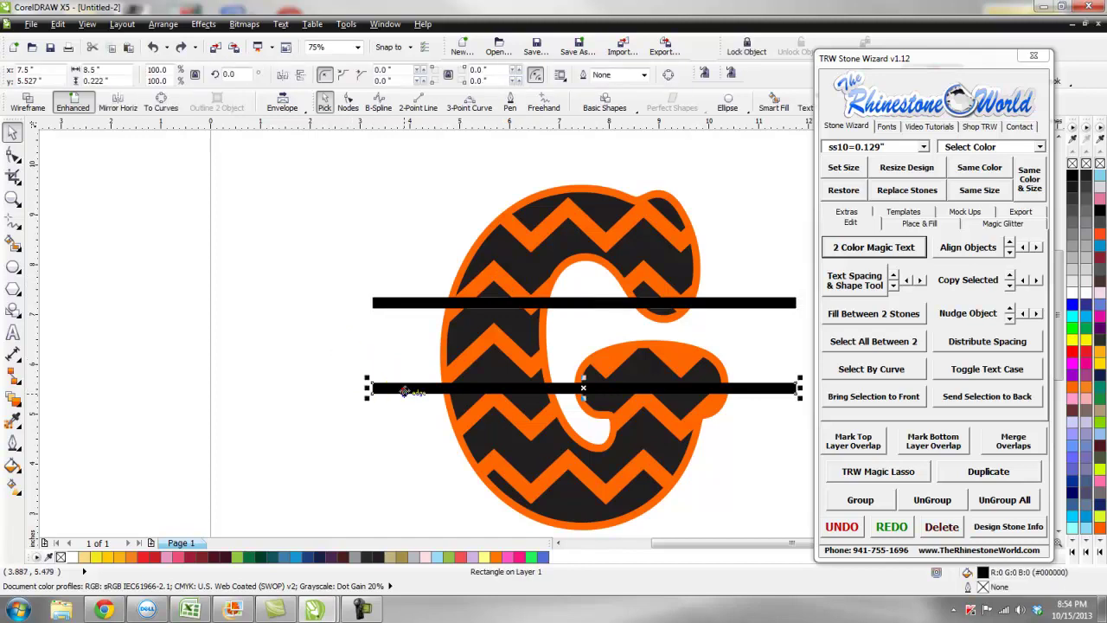
left_click(408, 303, "shift")
left_click(489, 283, "shift")
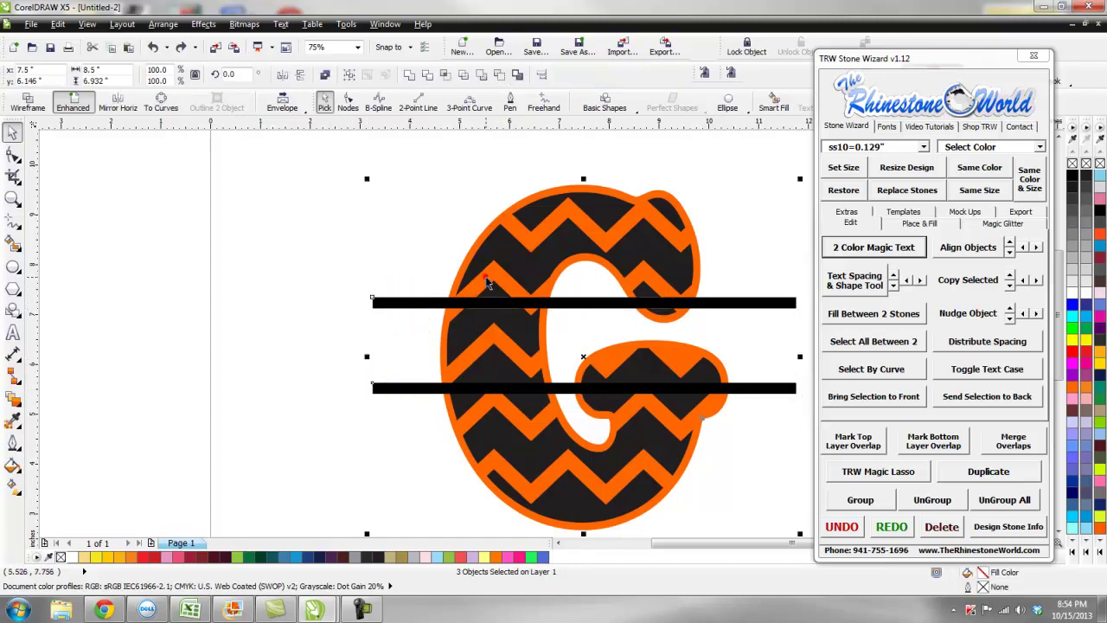
left_click(163, 24)
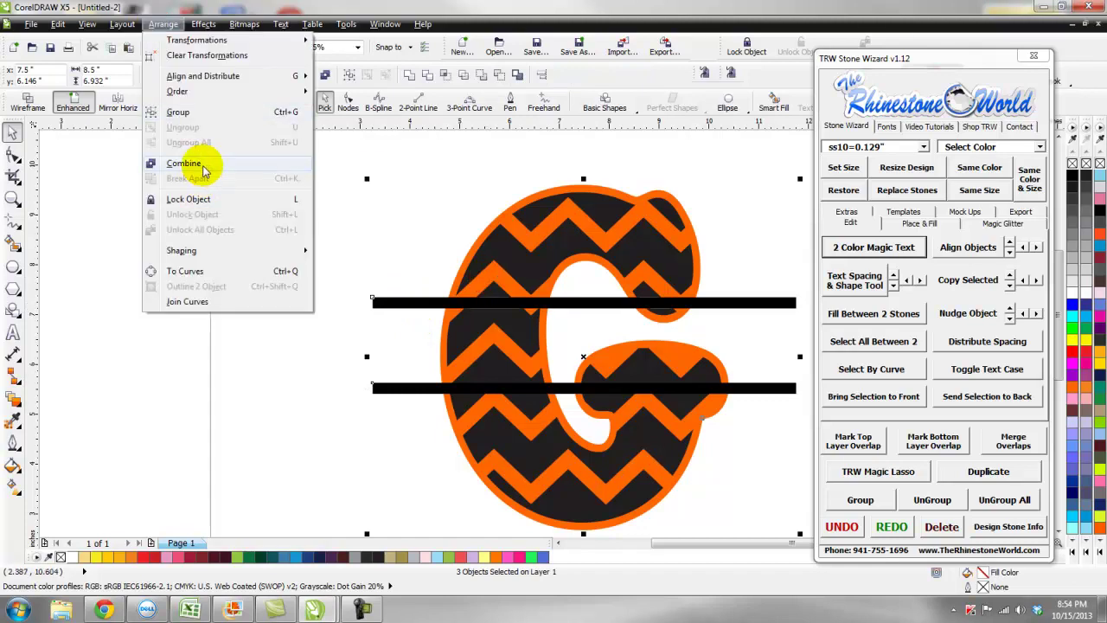
left_click(202, 250)
left_click(370, 299)
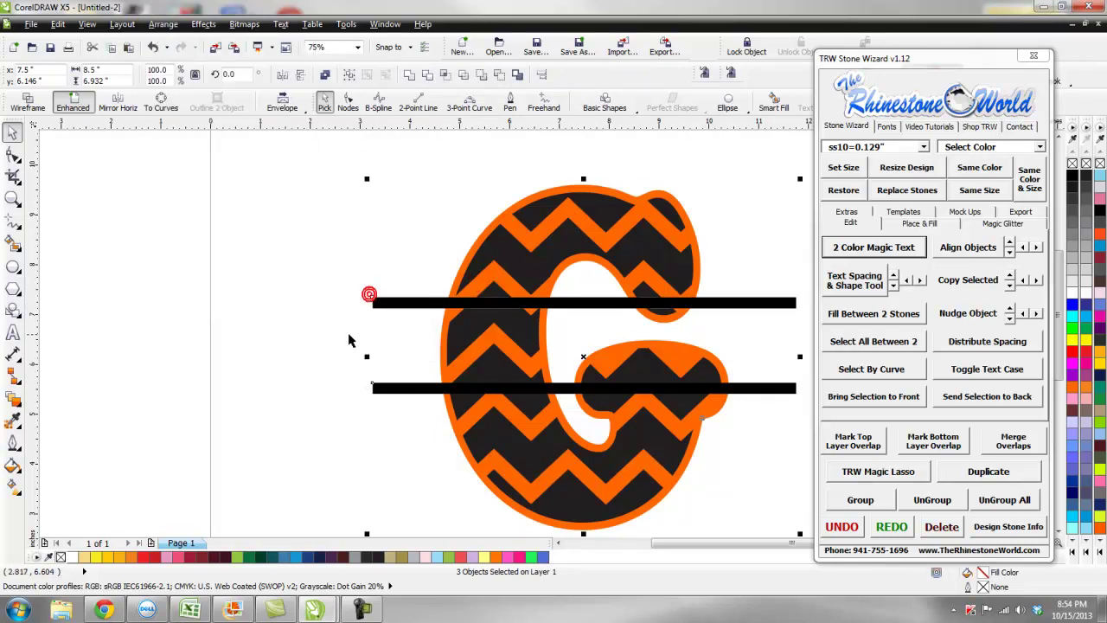
left_click(346, 334)
Move the upper bar down to check the gap through both G layers, and undo the move
left_click_drag(382, 303, 389, 326)
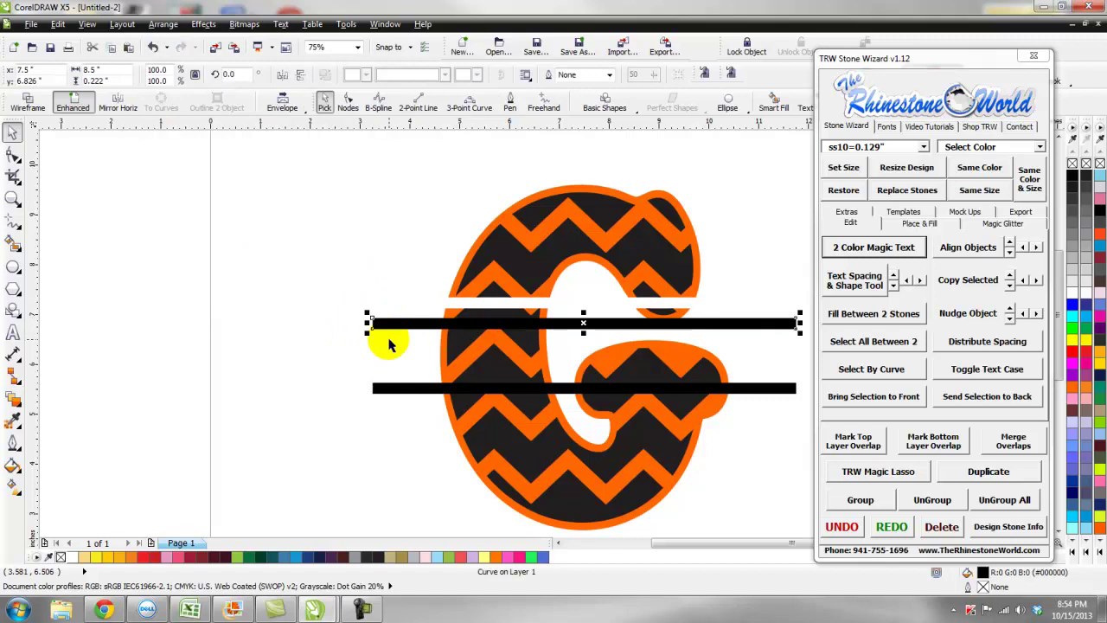
key("ctrl+z")
left_click(392, 264)
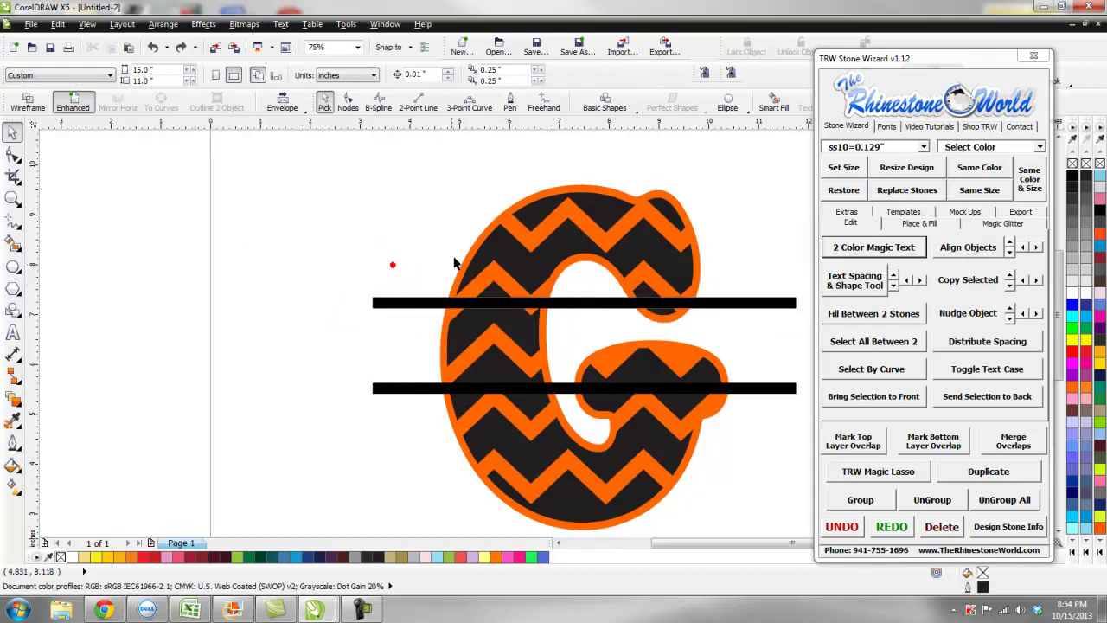
Examine the cut G and bars as outlines in Wireframe view, and return to Enhanced view
left_click(96, 24)
left_click(115, 55)
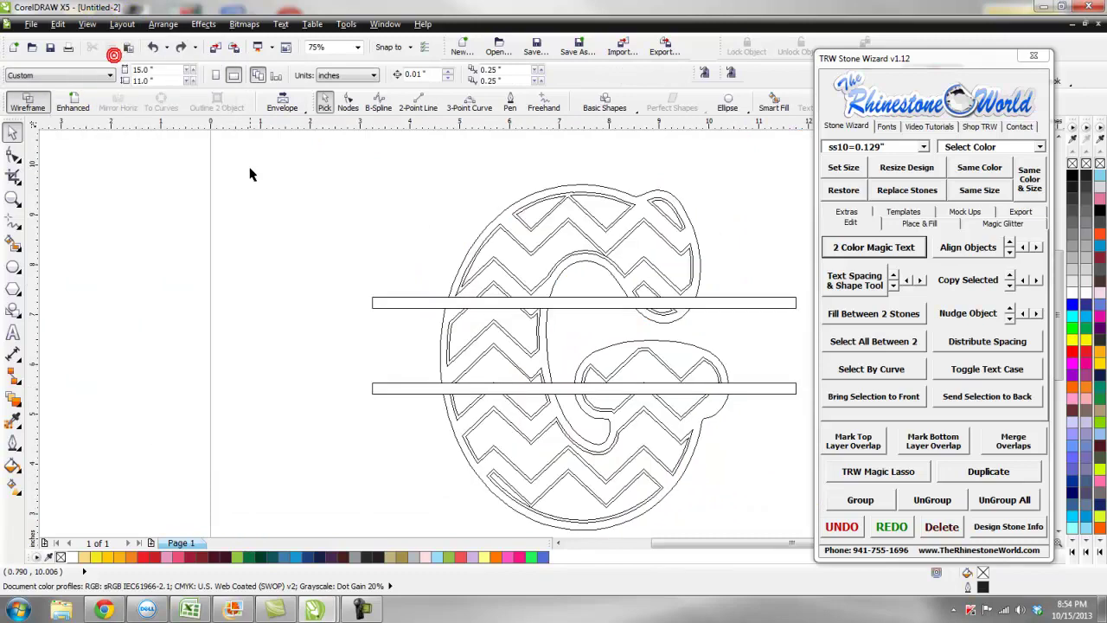
left_click(91, 24)
left_click(110, 100)
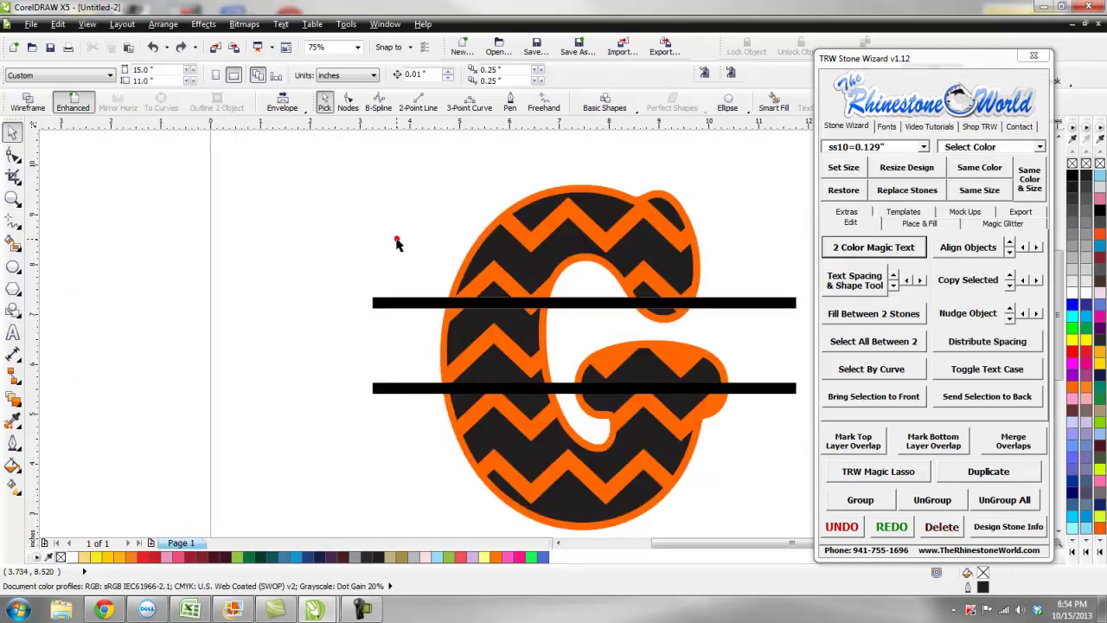
scroll(396, 243, "down", 2)
scroll(395, 247, "up", 2)
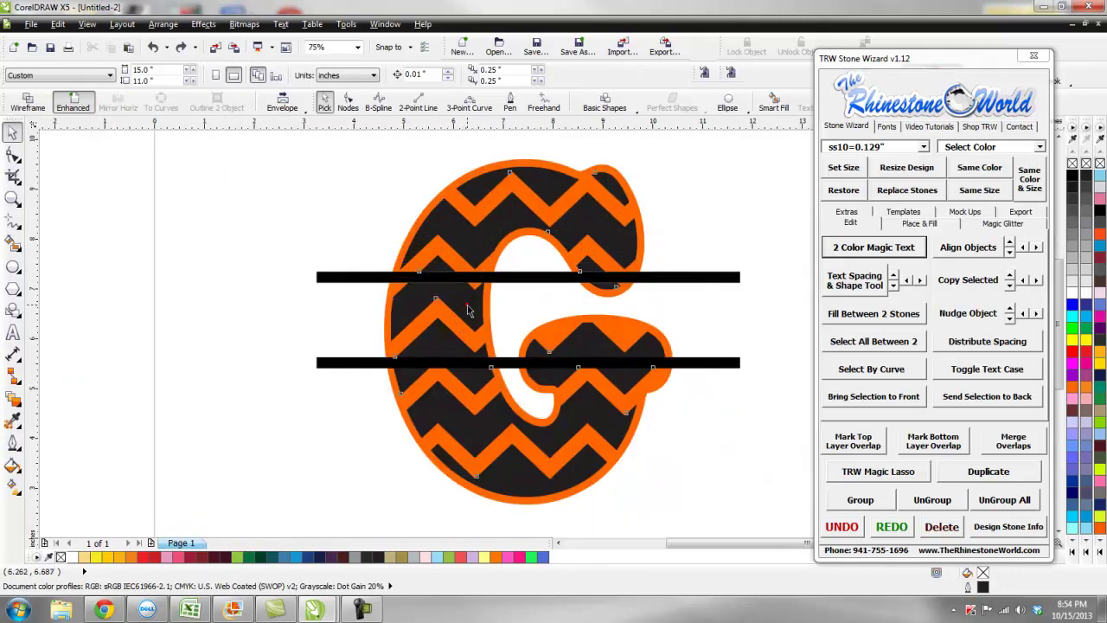
Break the G's black chevron curve apart into separate pieces
left_click(468, 311)
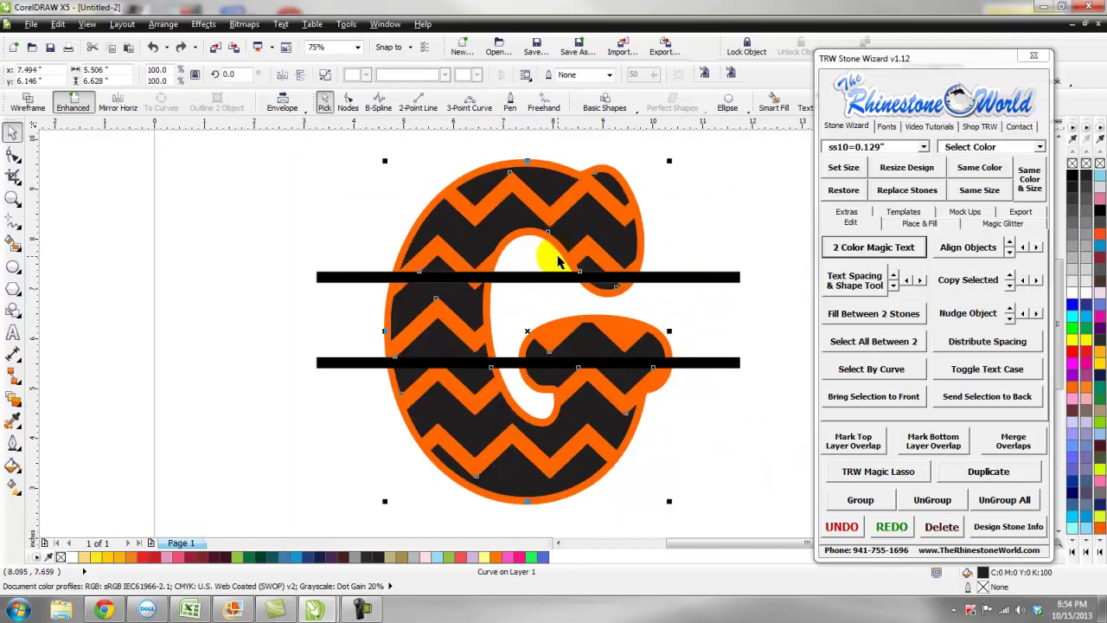
left_click(679, 264)
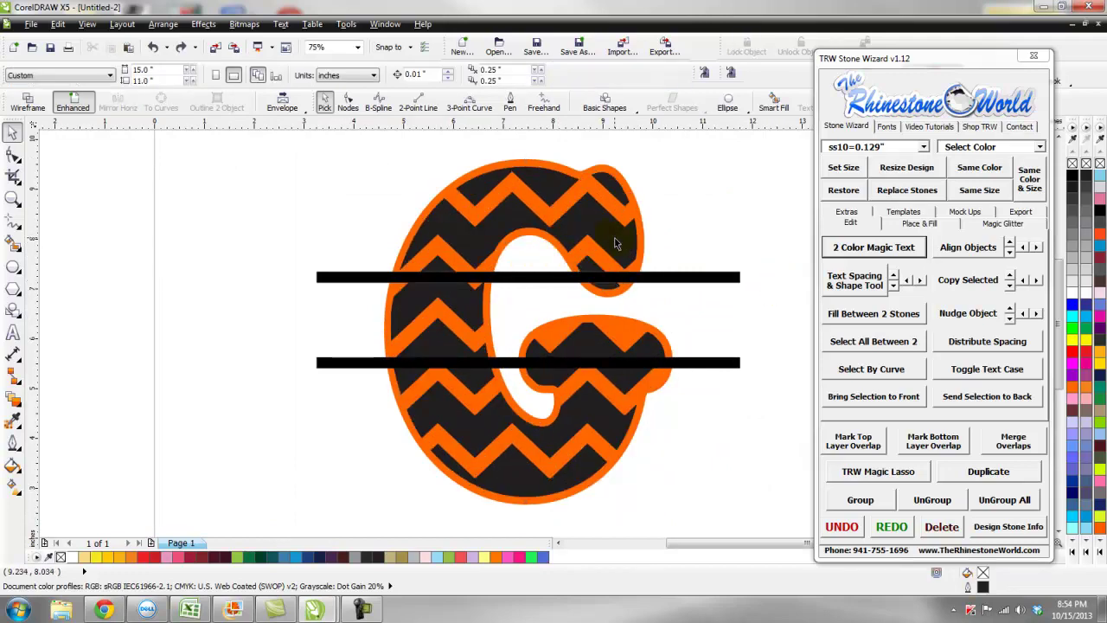
left_click(616, 244)
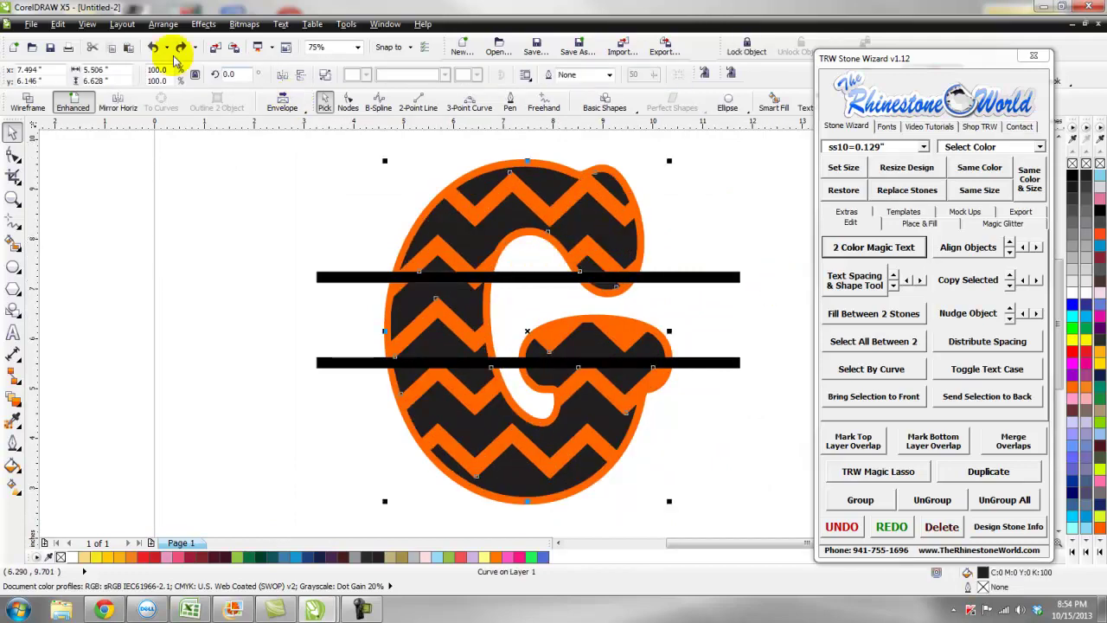
left_click(163, 24)
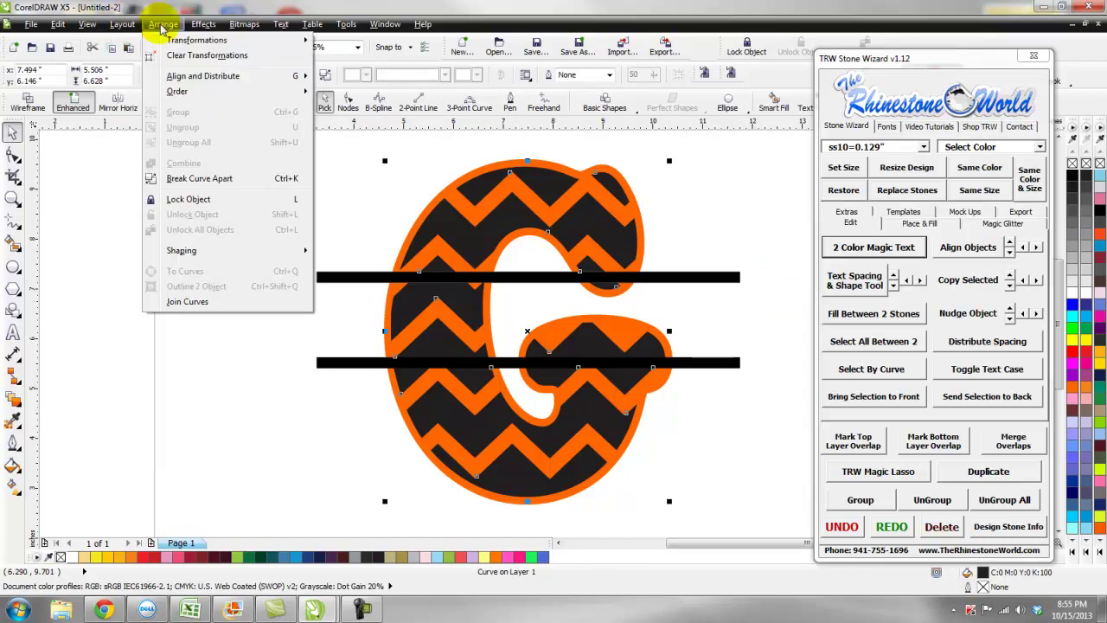
left_click(212, 179)
left_click(260, 211)
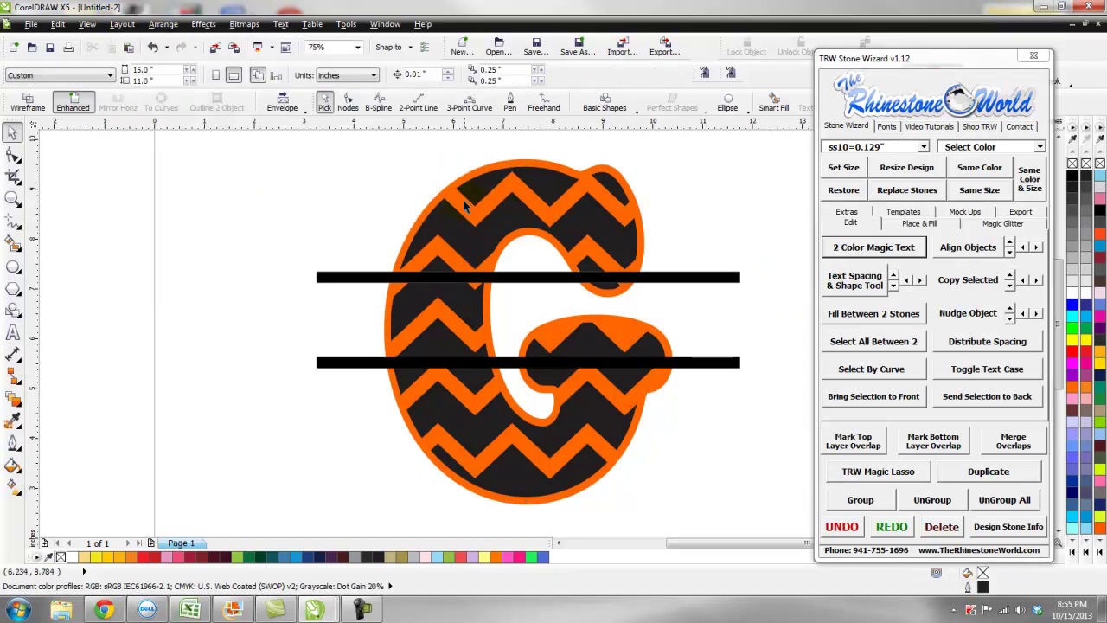
Break the G's orange curve apart into separate pieces
left_click(465, 205)
left_click(163, 24)
left_click(212, 179)
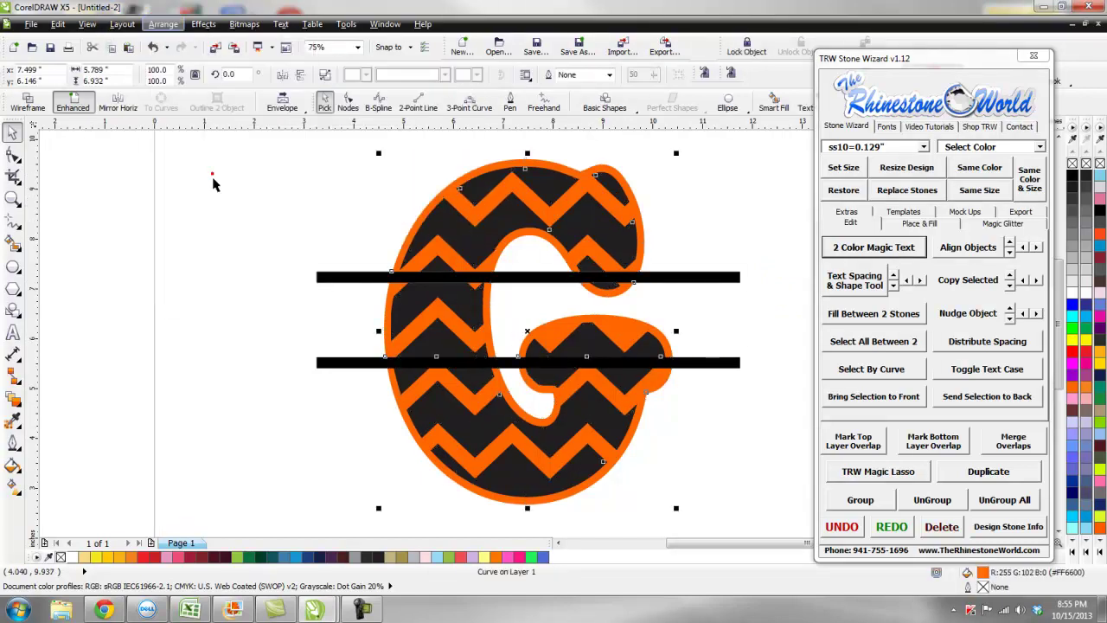
left_click(286, 228)
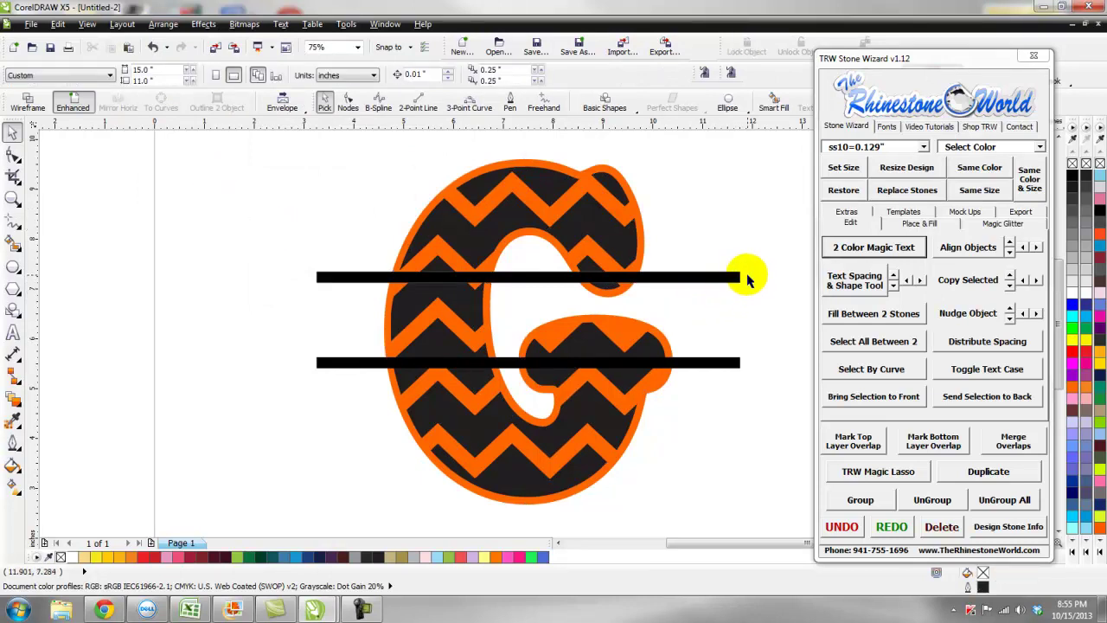
Delete all the black and orange G pieces between the two bars
left_click_drag(754, 256, 299, 368)
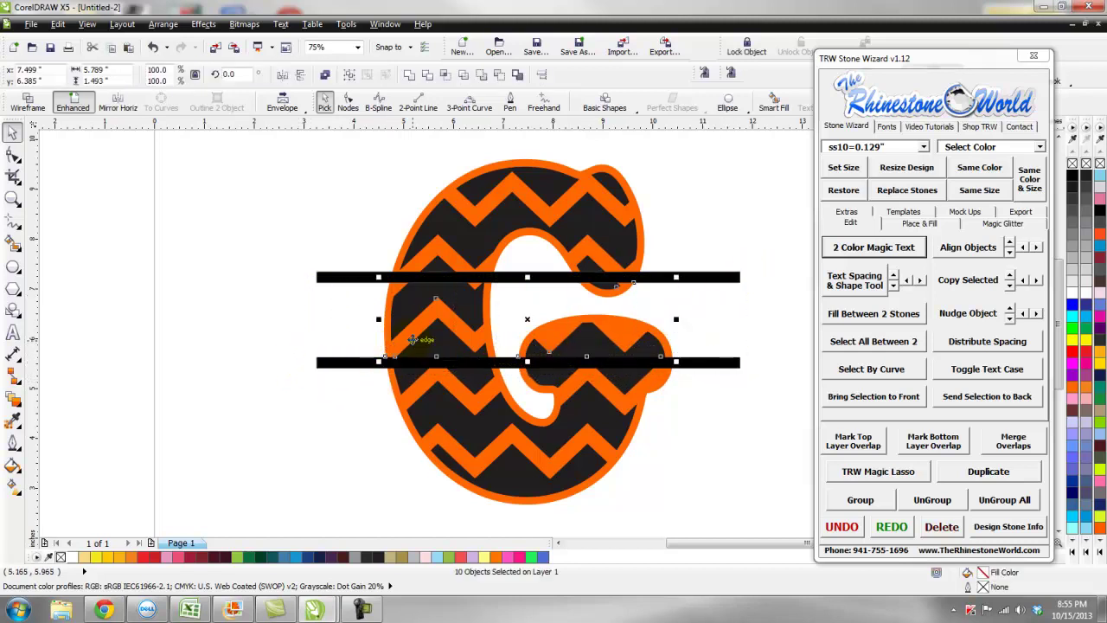
left_click_drag(424, 342, 168, 389)
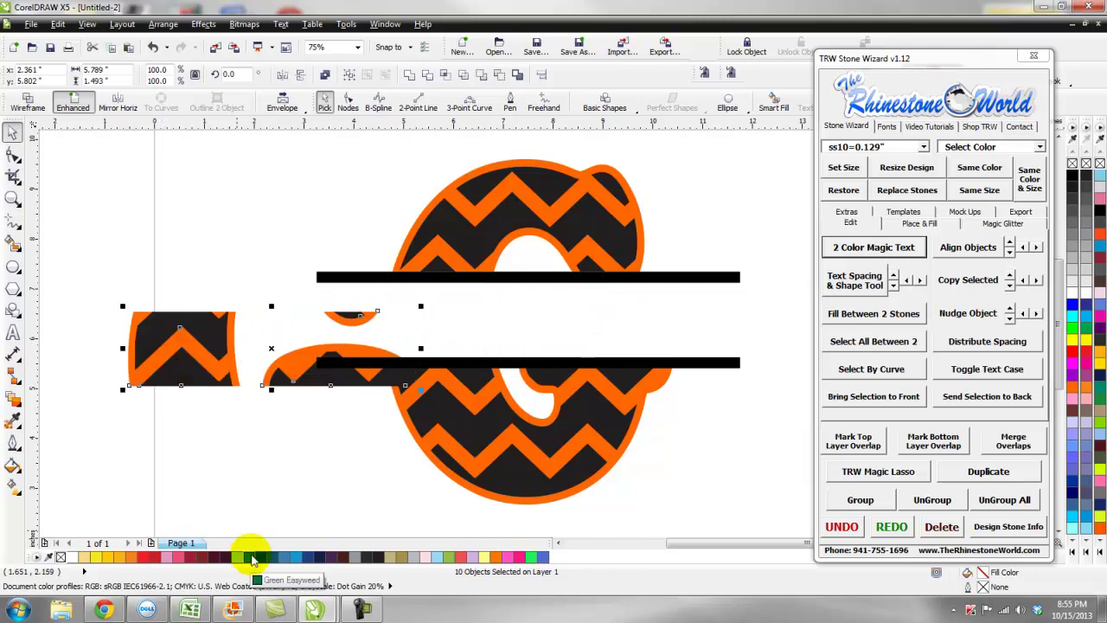
key("Delete")
scroll(395, 366, "down", 3)
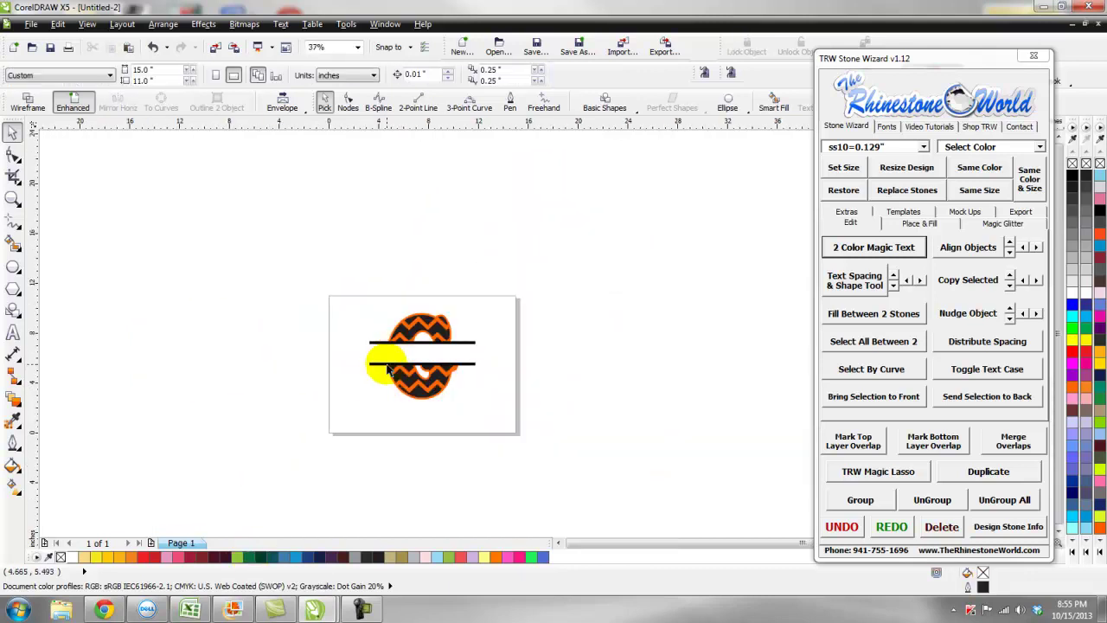
scroll(394, 353, "up", 2)
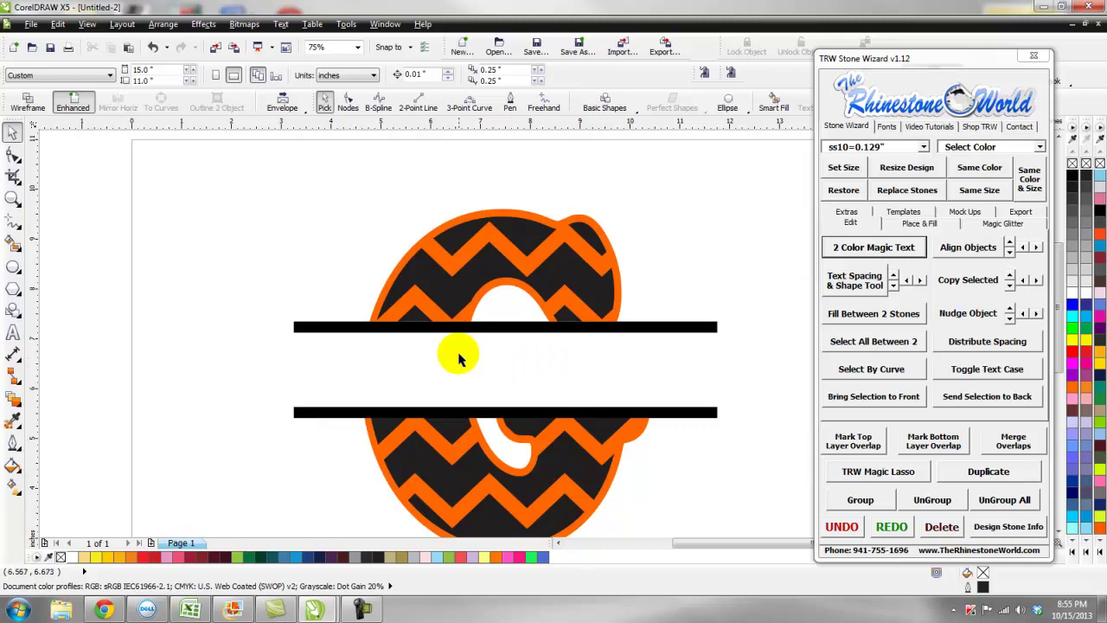
Shift the upper bar slightly down to check the cut edge of the G's upper half, and undo the shift
scroll(413, 327, "up", 1)
left_click_drag(414, 339, 420, 342)
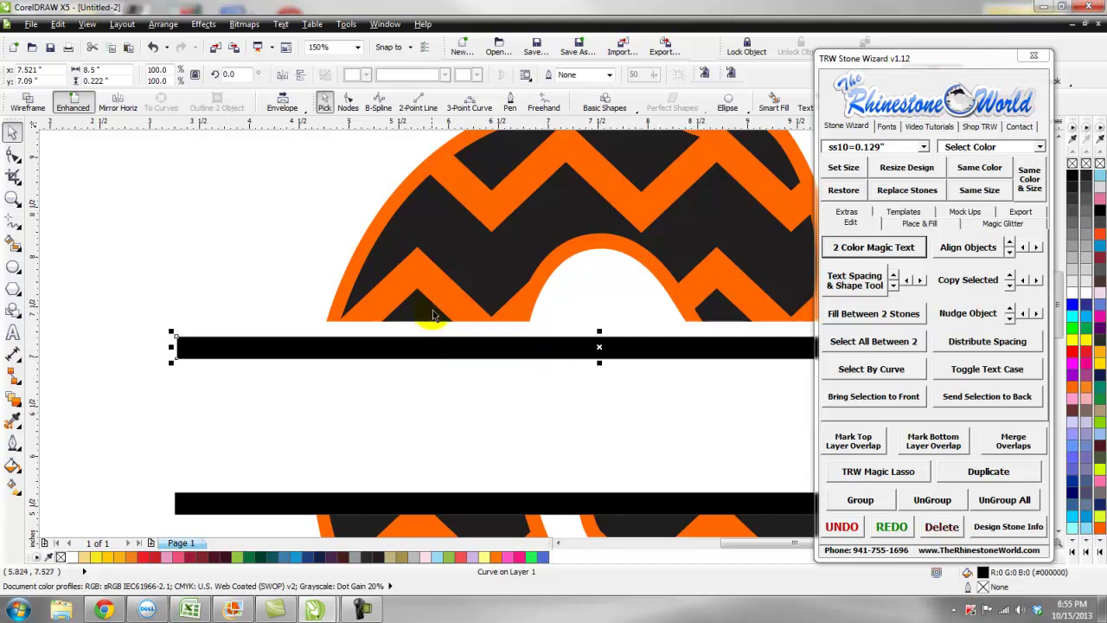
key("ctrl+z")
scroll(422, 332, "up", 1)
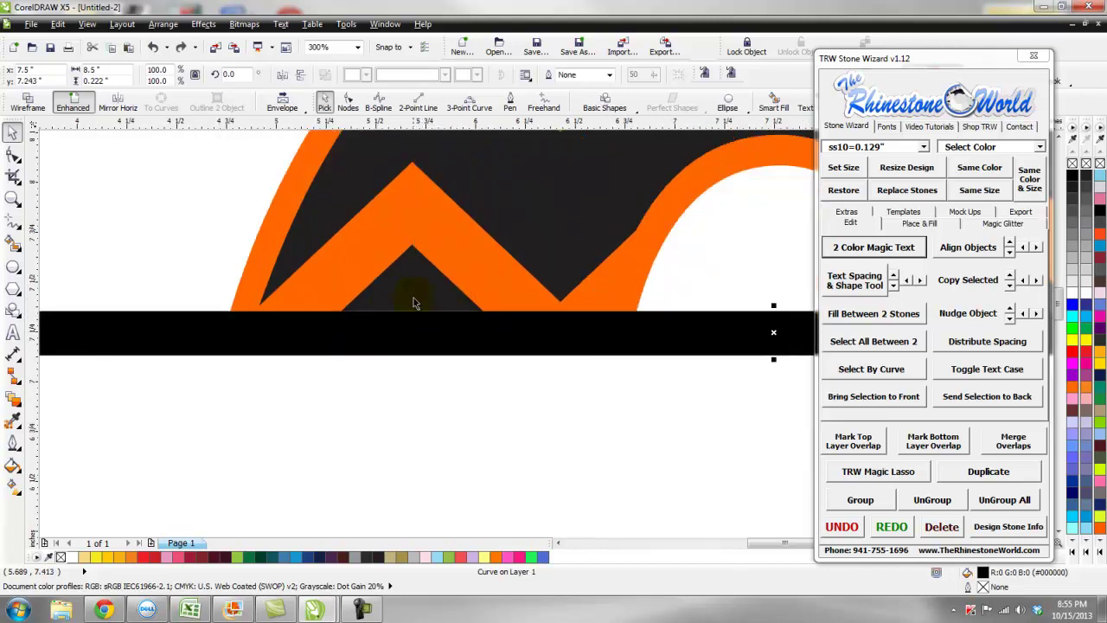
scroll(418, 306, "down", 1)
left_click(440, 371)
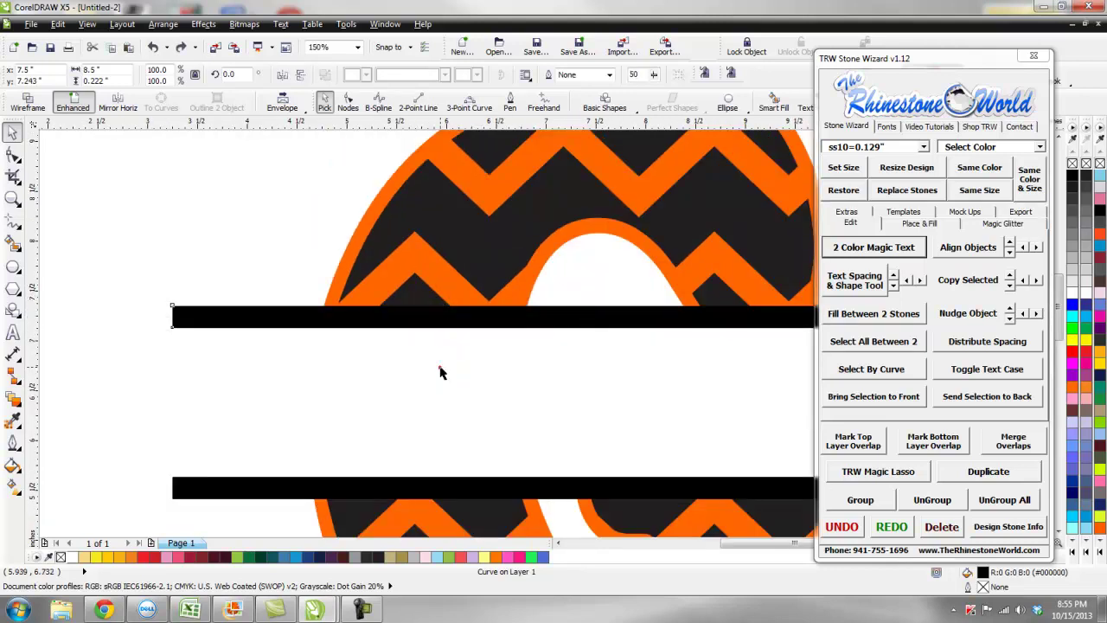
scroll(445, 361, "down", 1)
scroll(517, 350, "up", 1)
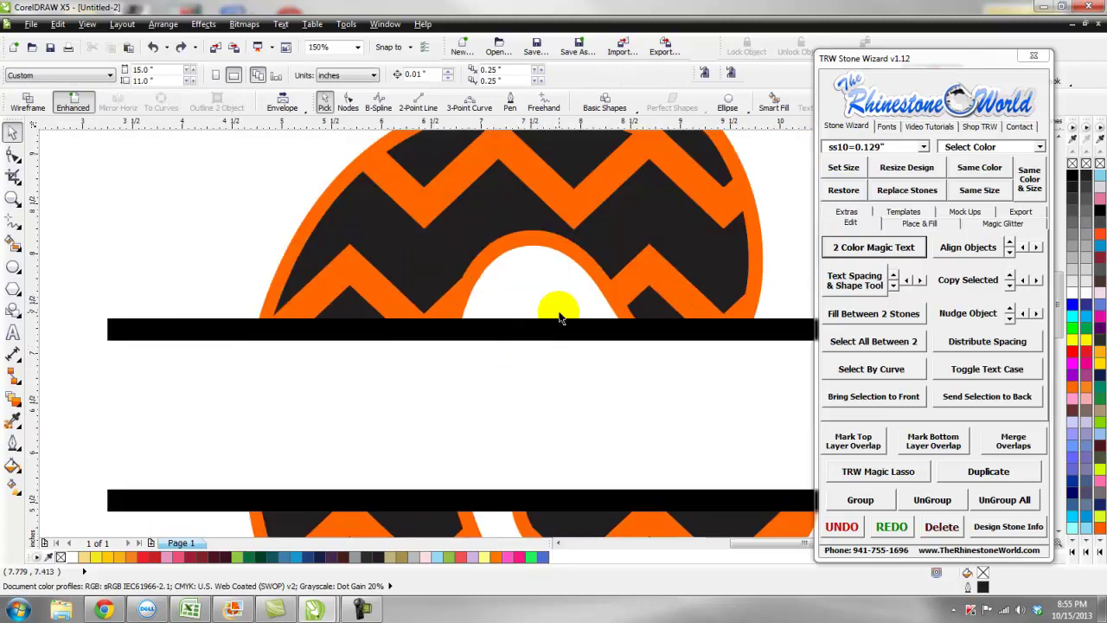
Select all the black chevron pieces by matching color, move them off the orange layer as a check, and undo the move
left_click(701, 251)
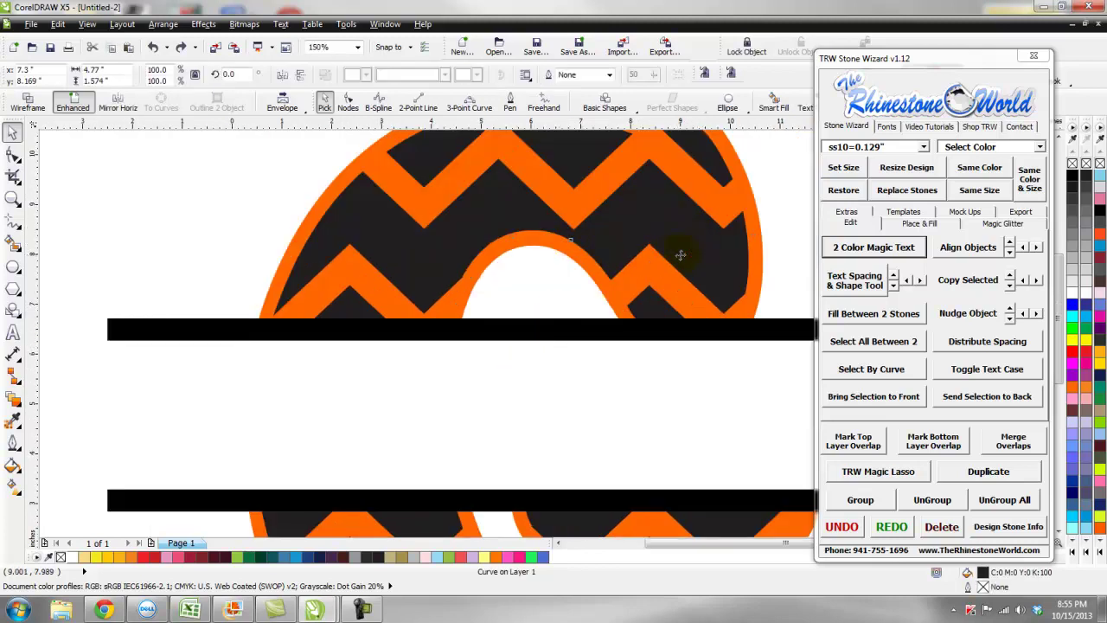
scroll(680, 254, "down", 1)
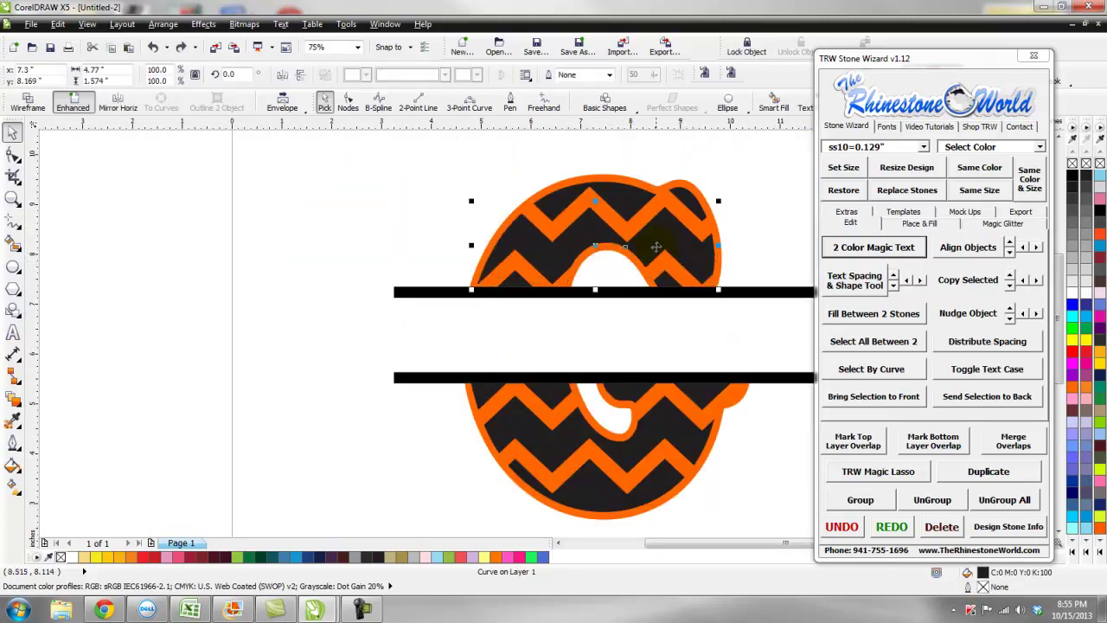
left_click(968, 170)
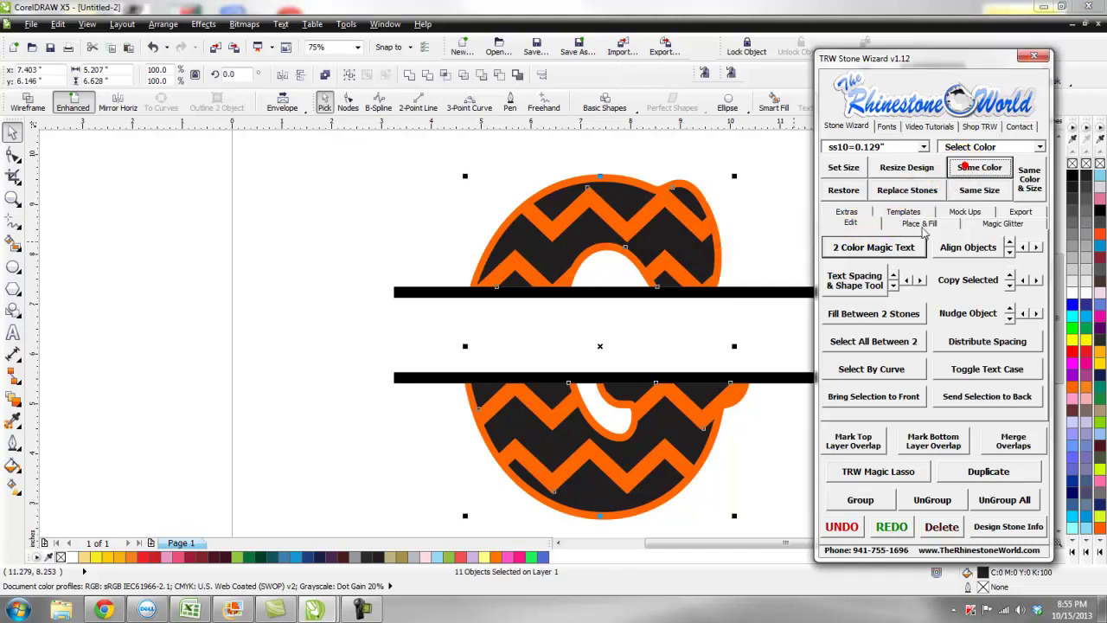
left_click_drag(692, 253, 421, 245)
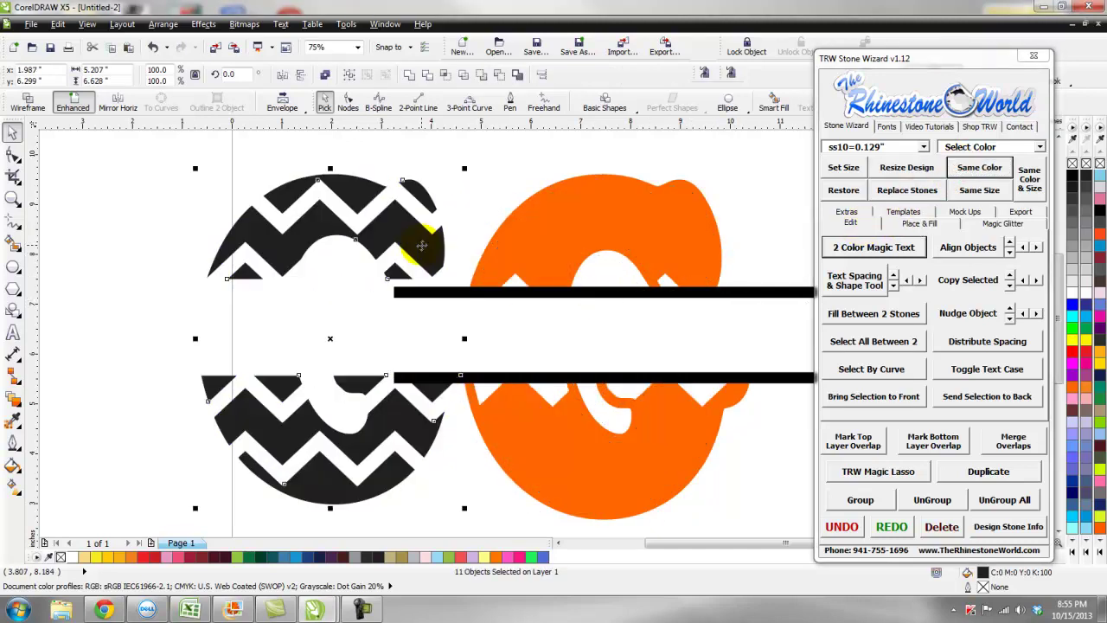
key("ctrl+z")
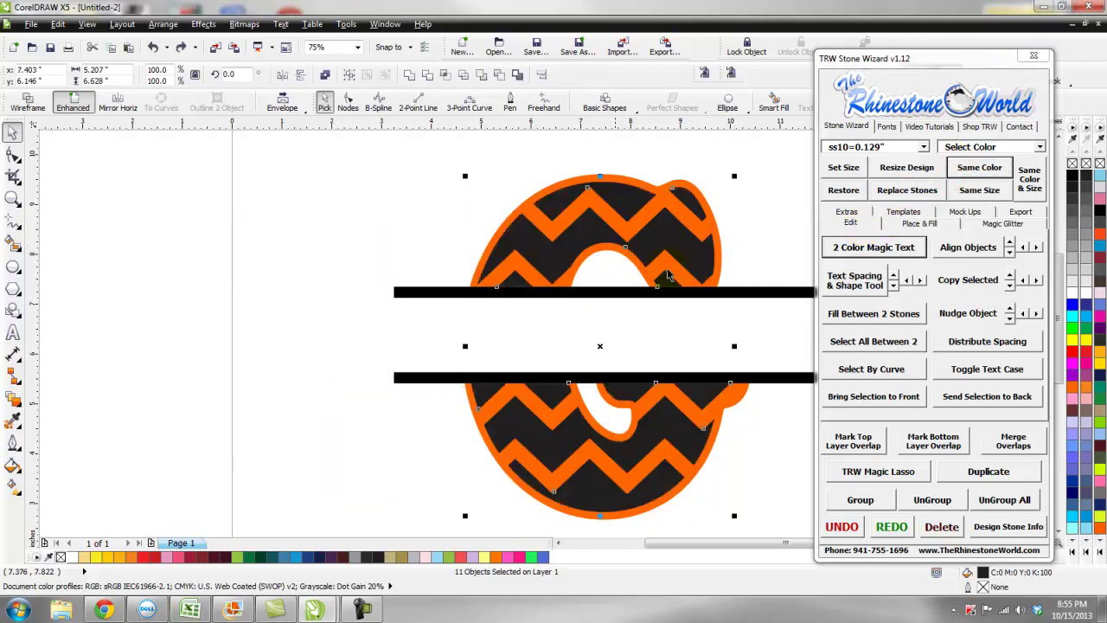
Add both bars to the selected black chevron pieces and fill everything selected with black
left_click(750, 296, "shift")
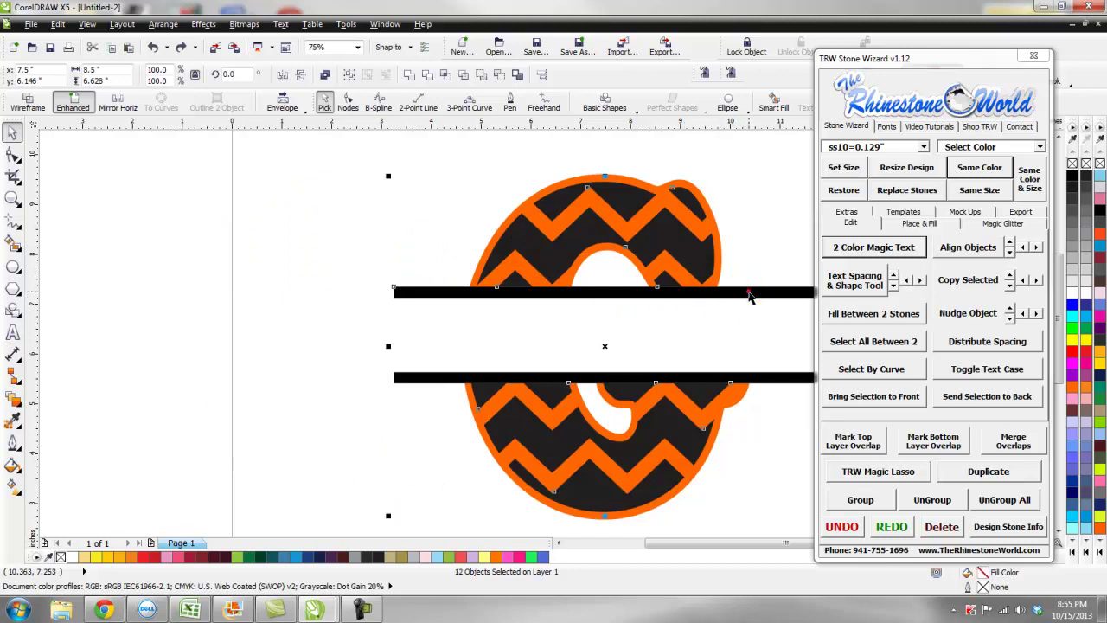
left_click(774, 377, "shift")
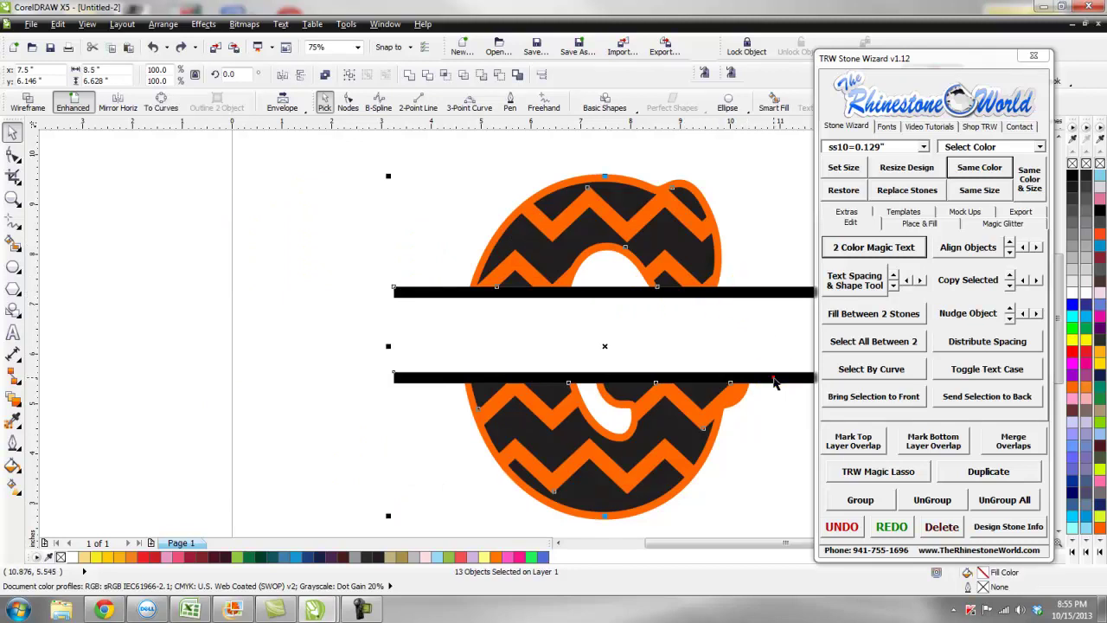
left_click(1073, 177)
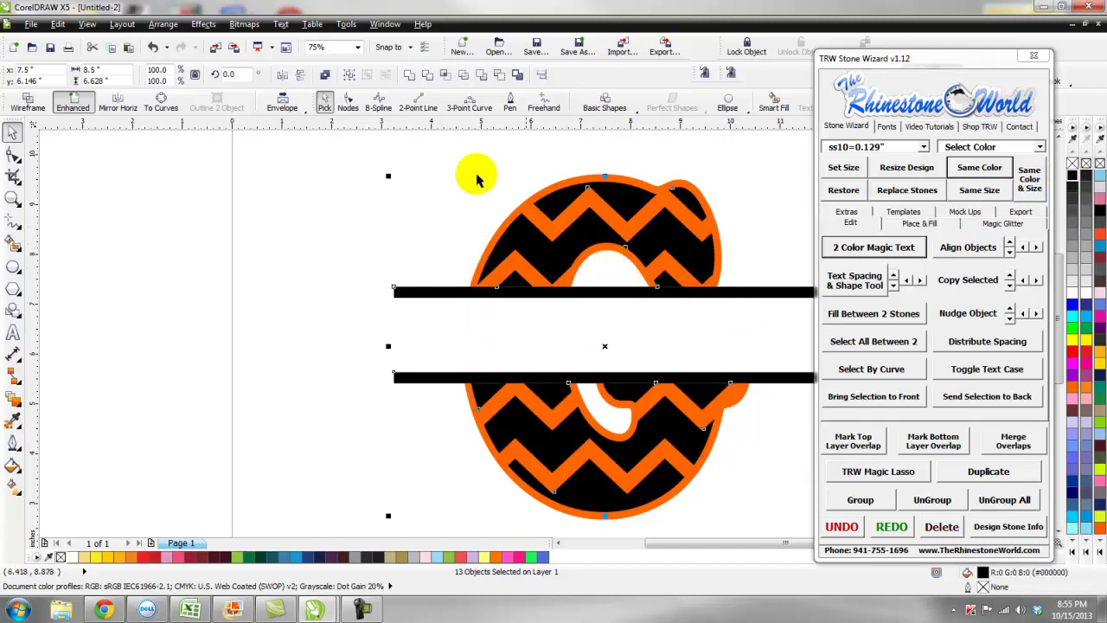
Weld the black chevron pieces and both bars into a single shape
left_click(170, 25)
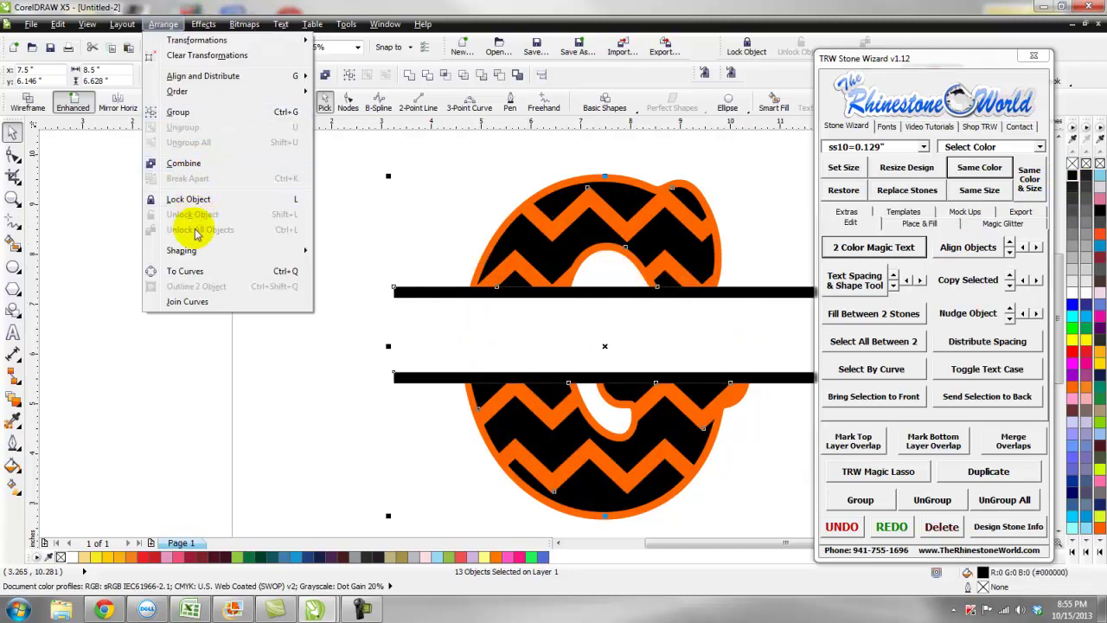
mouse_move(198, 250)
left_click(346, 252)
left_click(317, 307)
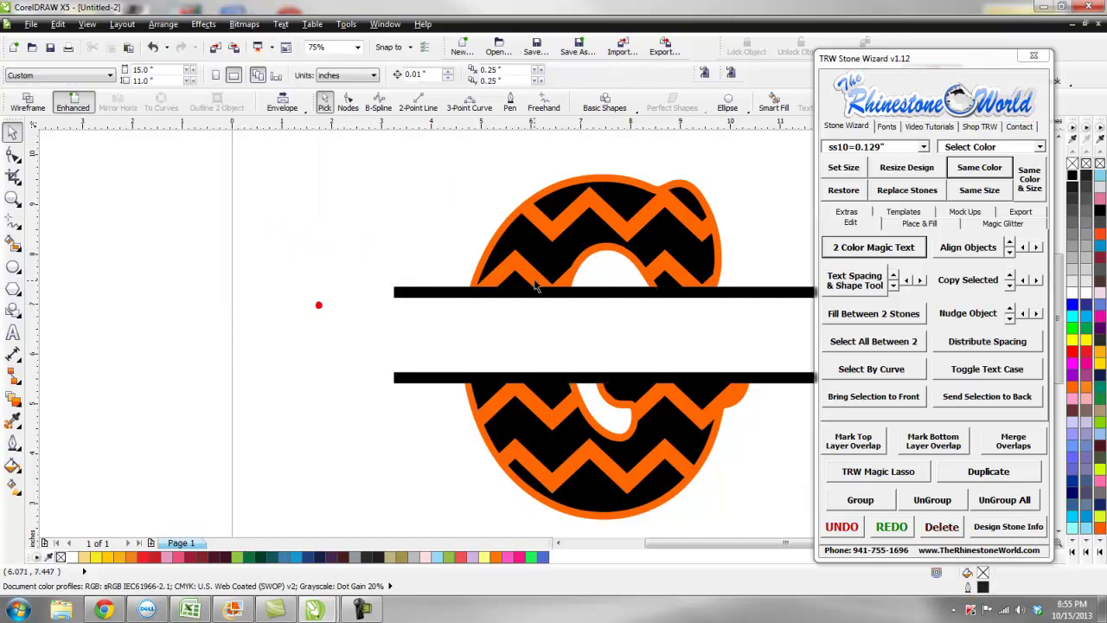
Move the welded black shape off the orange layer to check that it holds together, and undo the move
scroll(316, 306, "up", 3)
left_click_drag(494, 307, 413, 361)
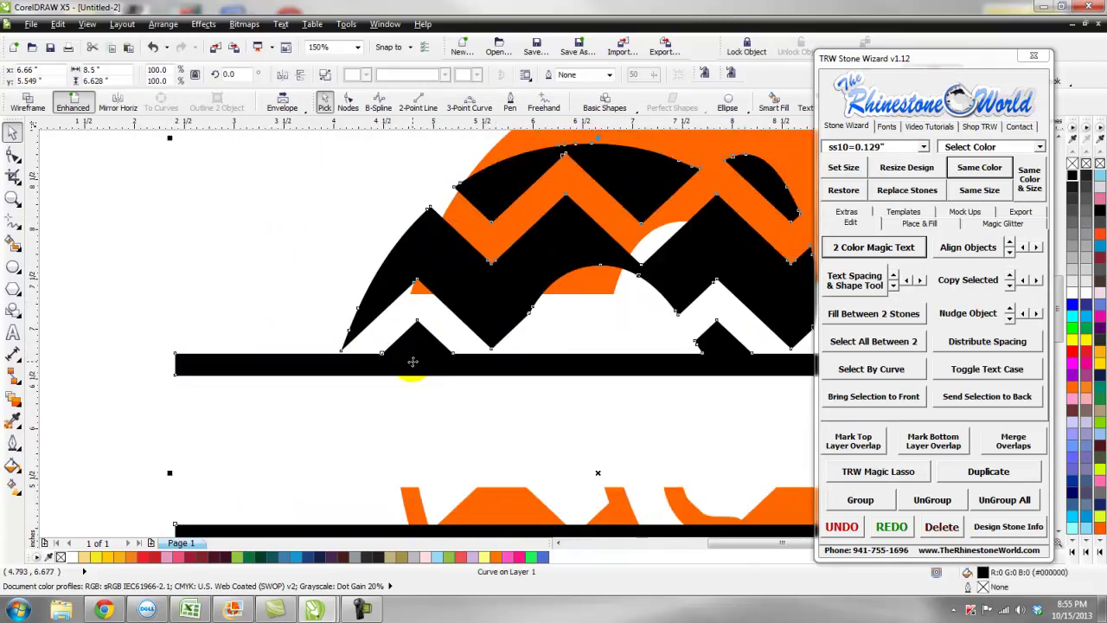
scroll(412, 361, "down", 1)
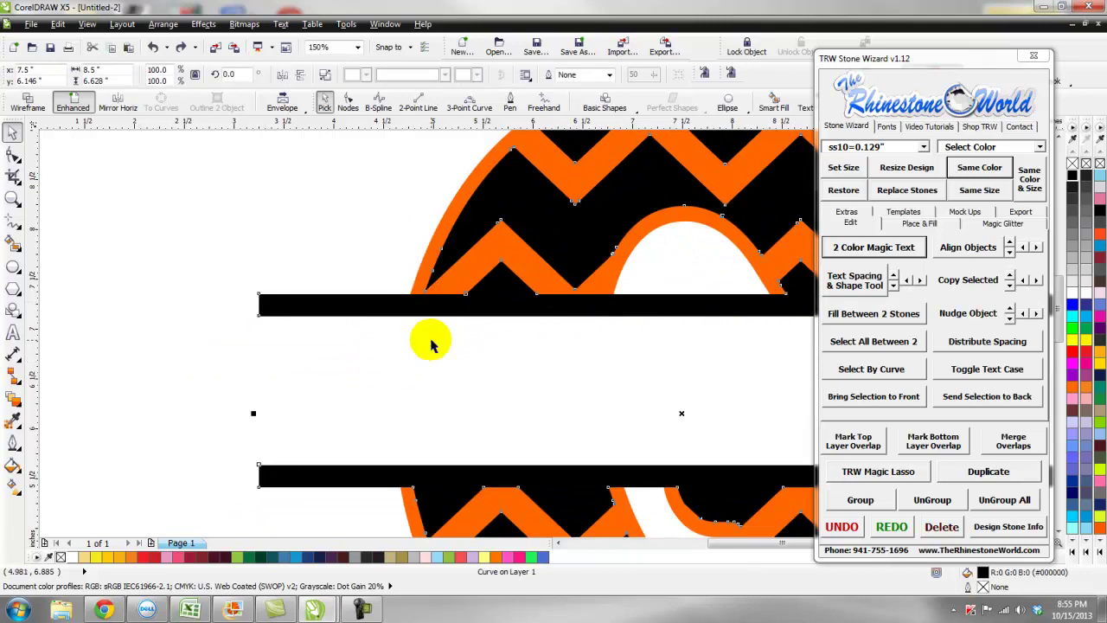
scroll(428, 341, "down", 2)
left_click(314, 278)
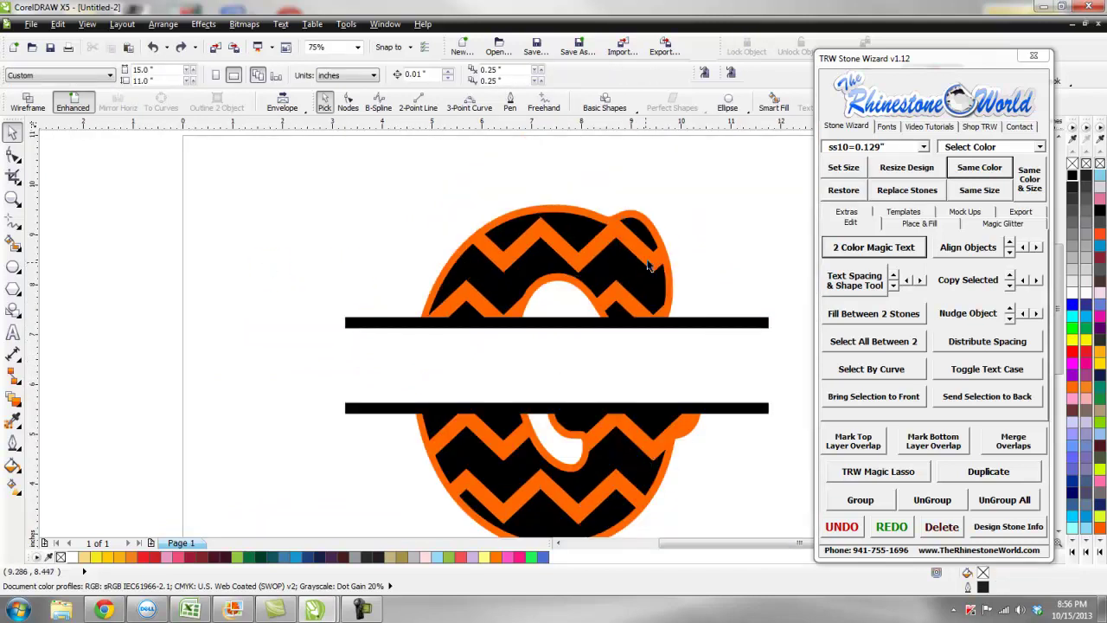
Move the upper orange outline piece away from the black chevrons to check it, and undo the move
left_click_drag(654, 264, 624, 286)
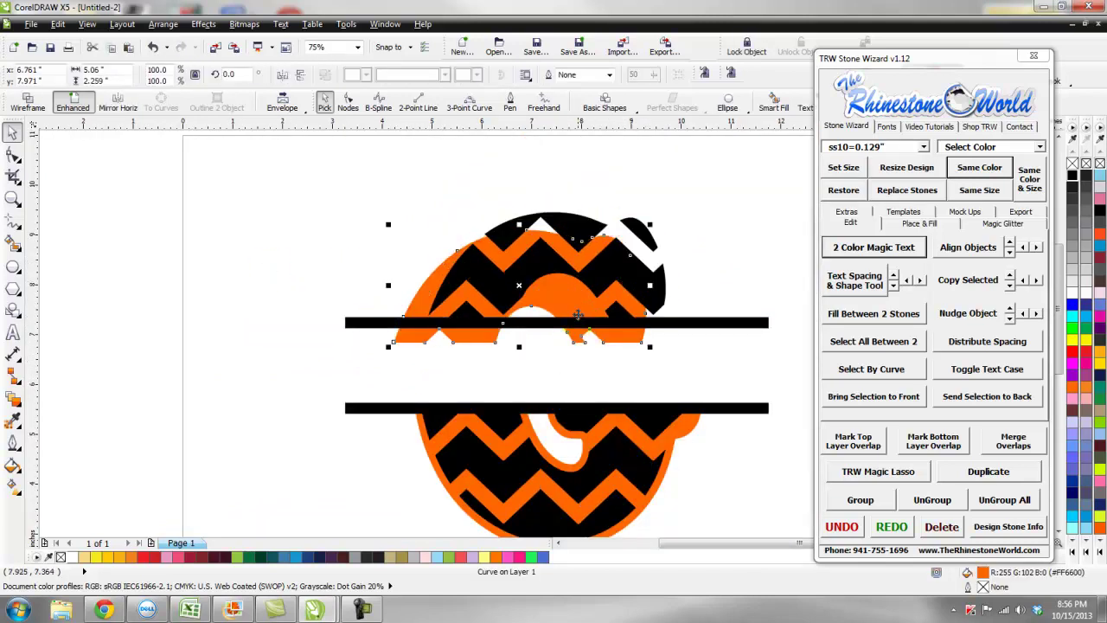
left_click_drag(578, 314, 418, 300)
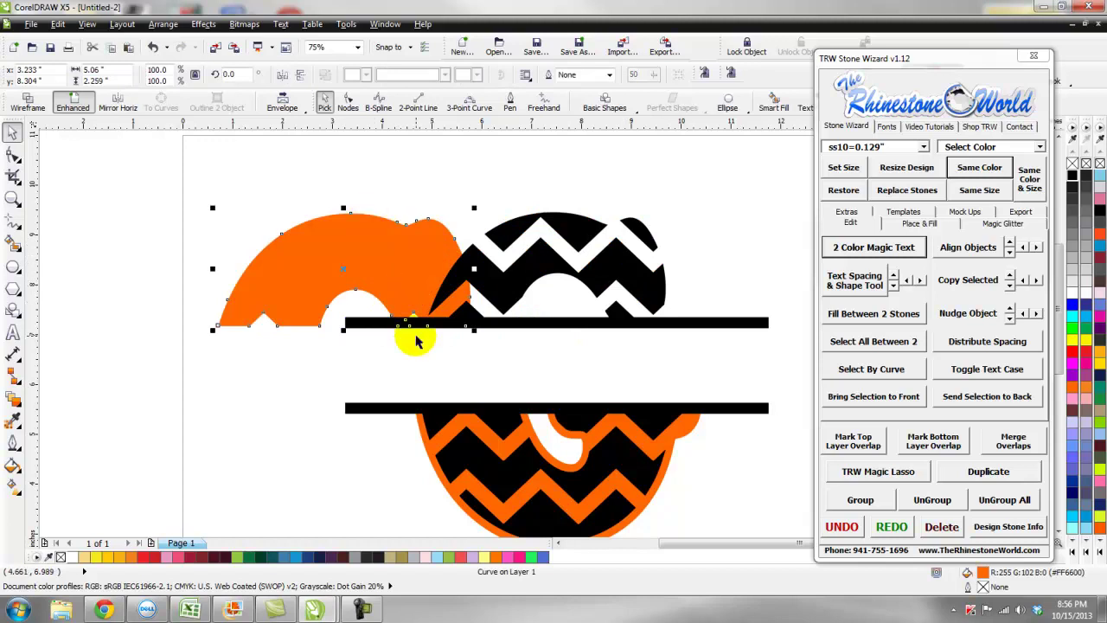
key("ctrl+z")
left_click(705, 270)
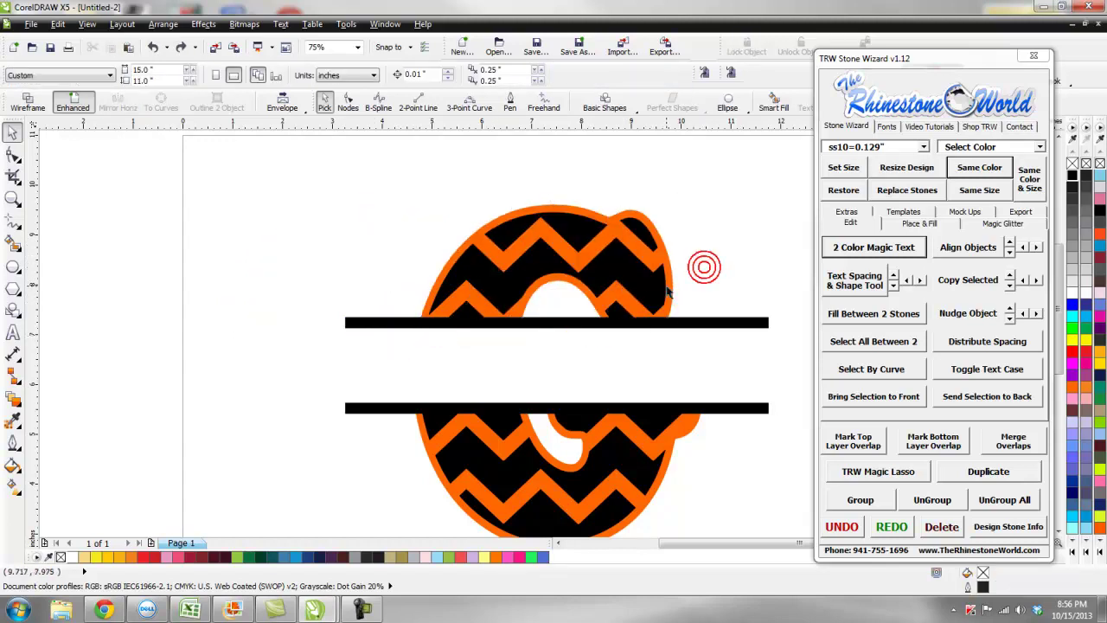
Select all the orange pieces by matching color and combine them into one curve
left_click(671, 288)
left_click(994, 173)
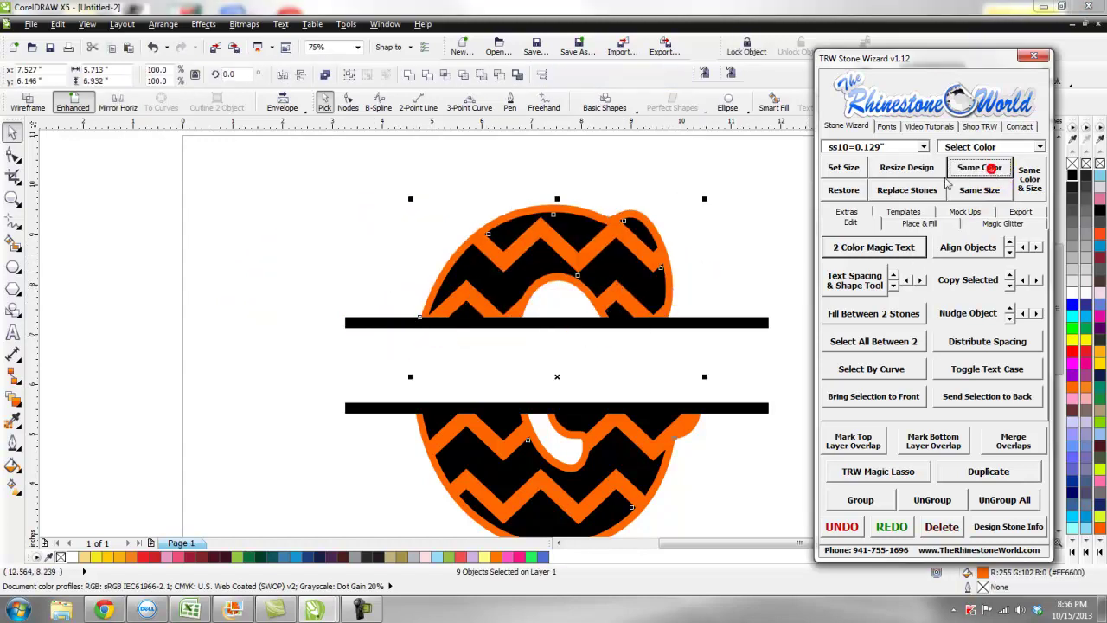
left_click(163, 23)
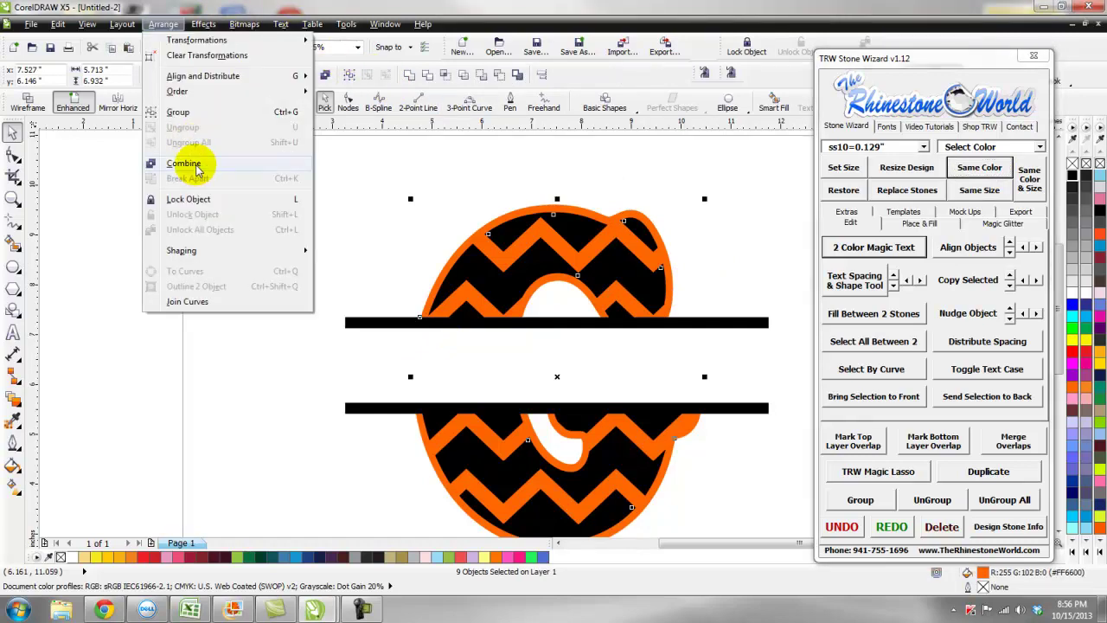
left_click(183, 164)
left_click(236, 221)
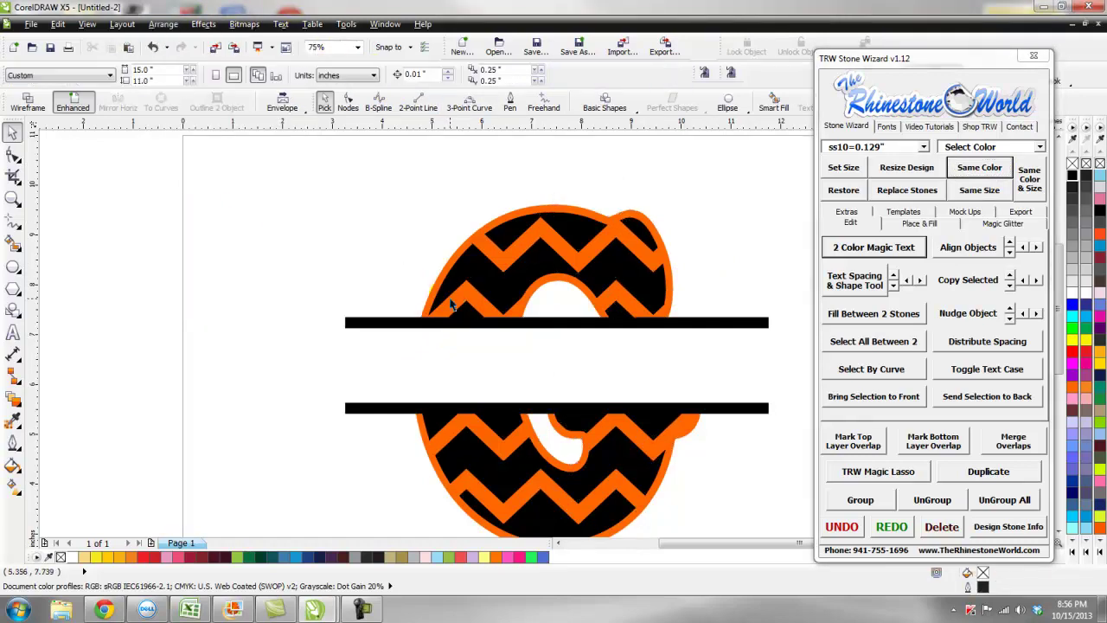
Move the combined orange layer off the black shape to check its cut-outs, and undo the move
left_click_drag(459, 307, 316, 255)
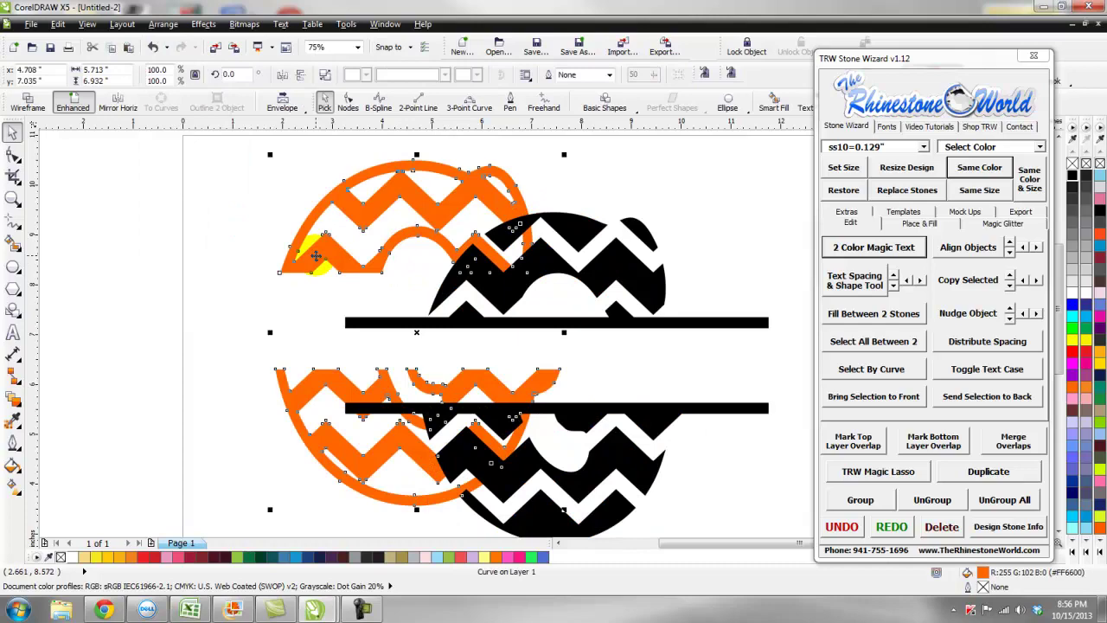
key("ctrl+z")
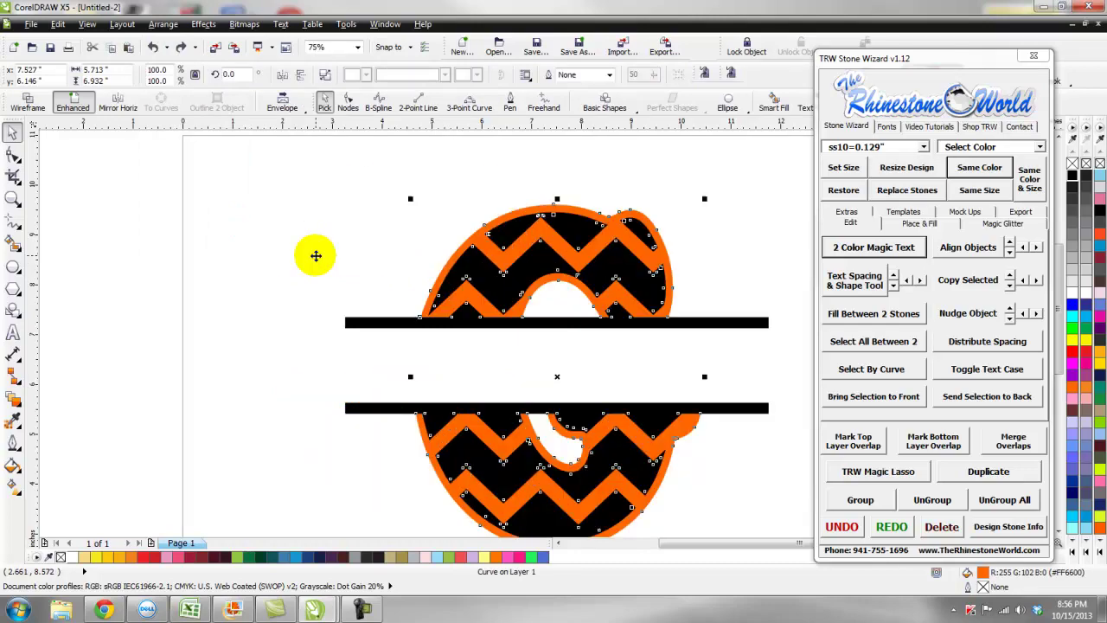
left_click(381, 273)
Add the family's last name as artistic text in the gap between the two bars
left_click(12, 332)
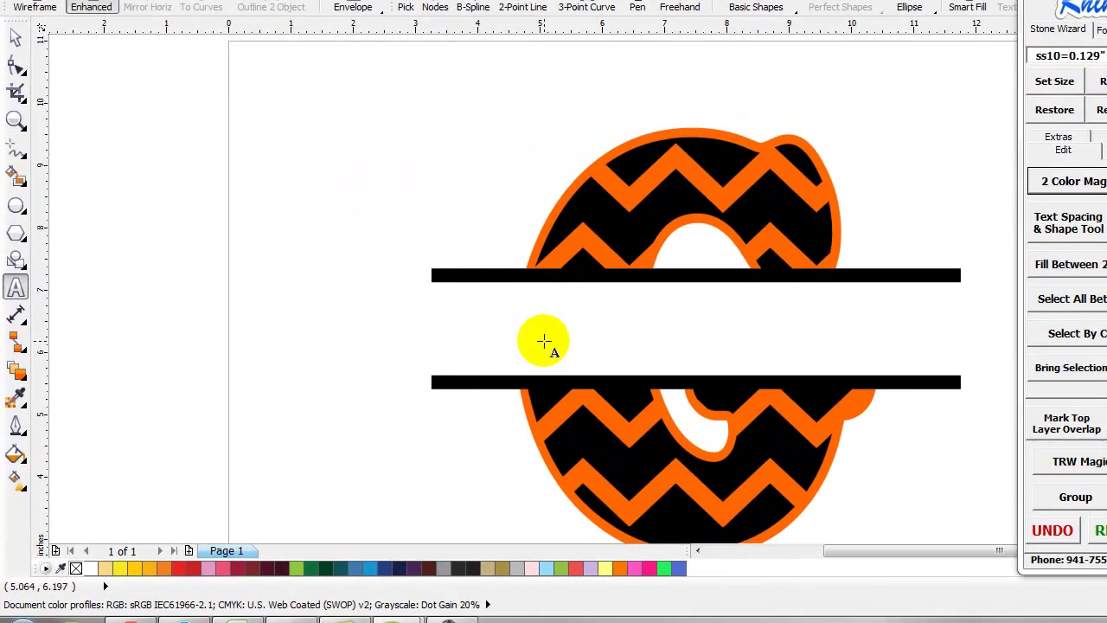
left_click(435, 370)
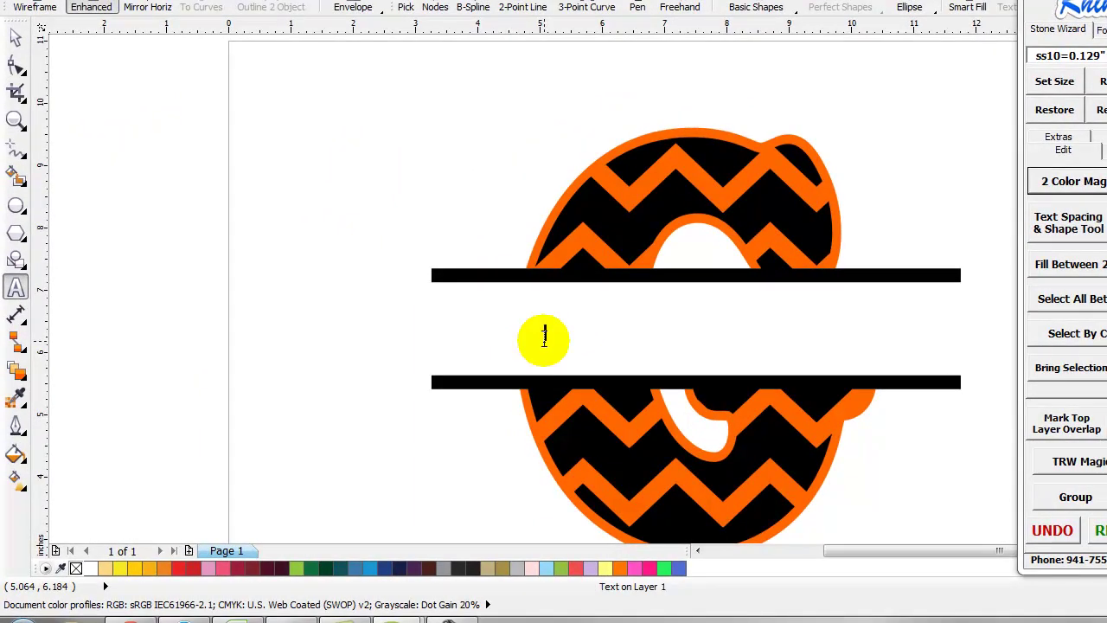
type("Gl")
type("bert")
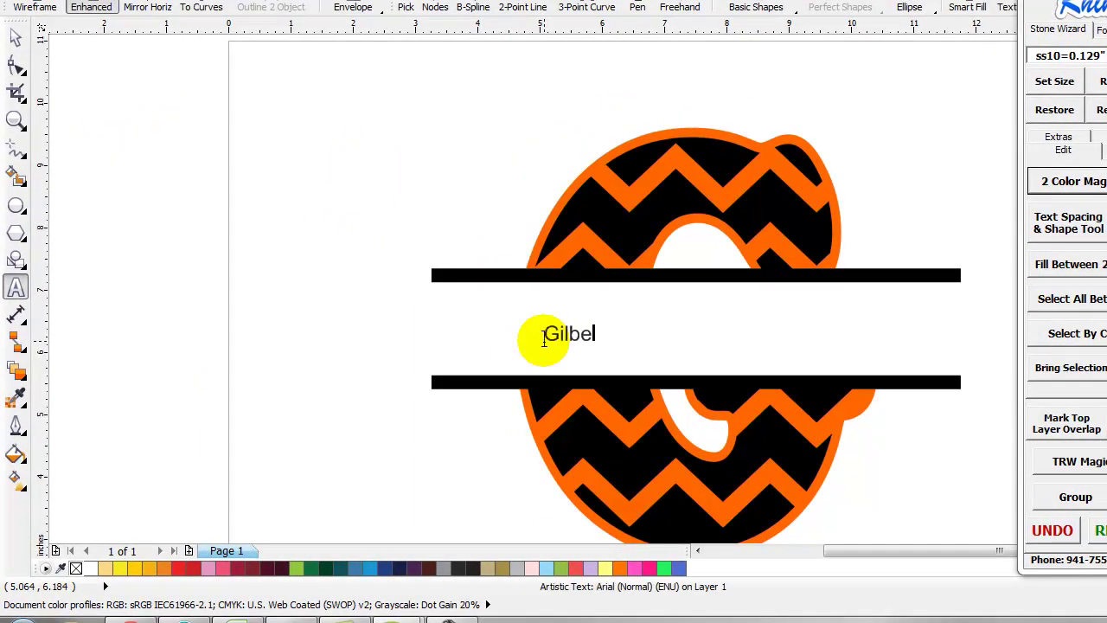
left_click(15, 36)
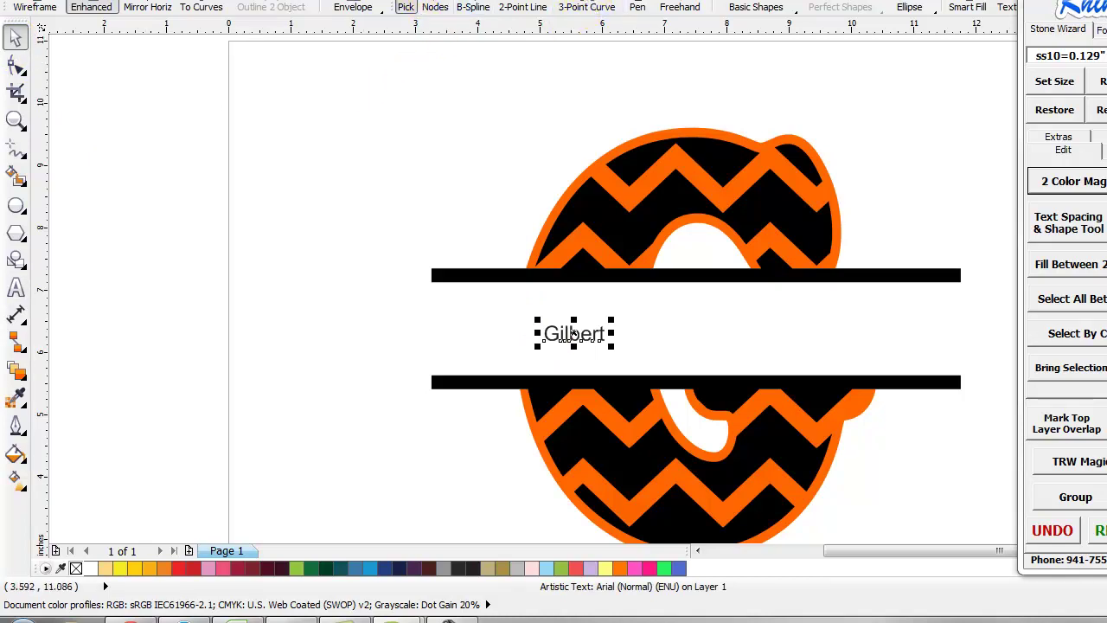
Make the name bold, enlarge it to about 129 pt and fit it in the gap between the two bars
key("ctrl+b")
left_click_drag(614, 319, 920, 248)
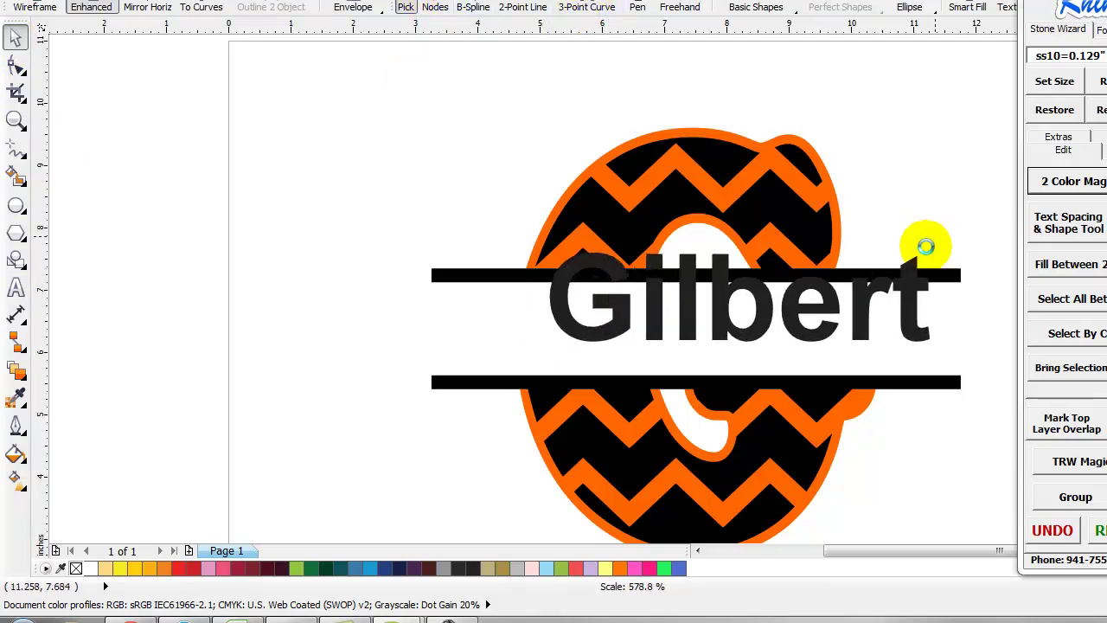
left_click_drag(905, 289, 860, 325)
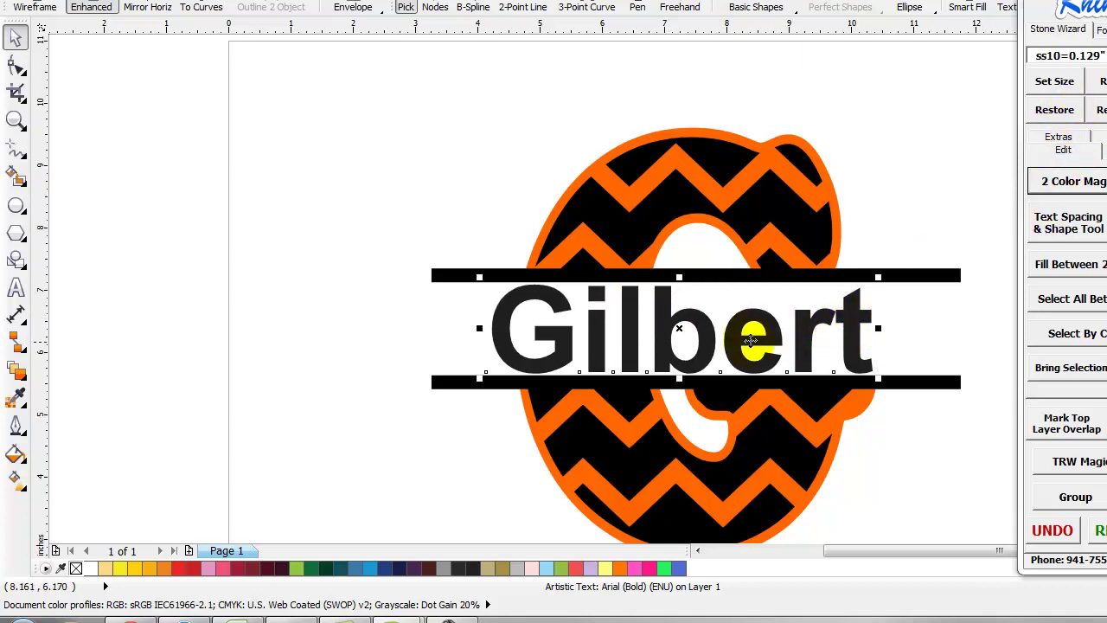
Widen the name's letter spacing to a text width of about 6.58 inches and reposition it between the bars
left_click(1073, 232)
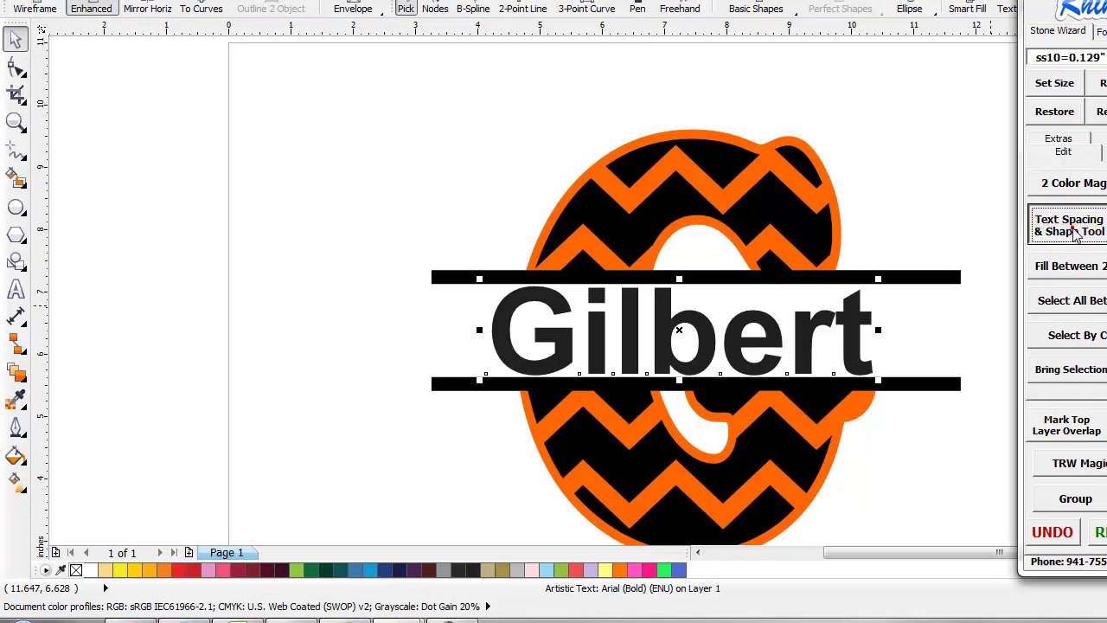
left_click_drag(879, 378, 934, 381)
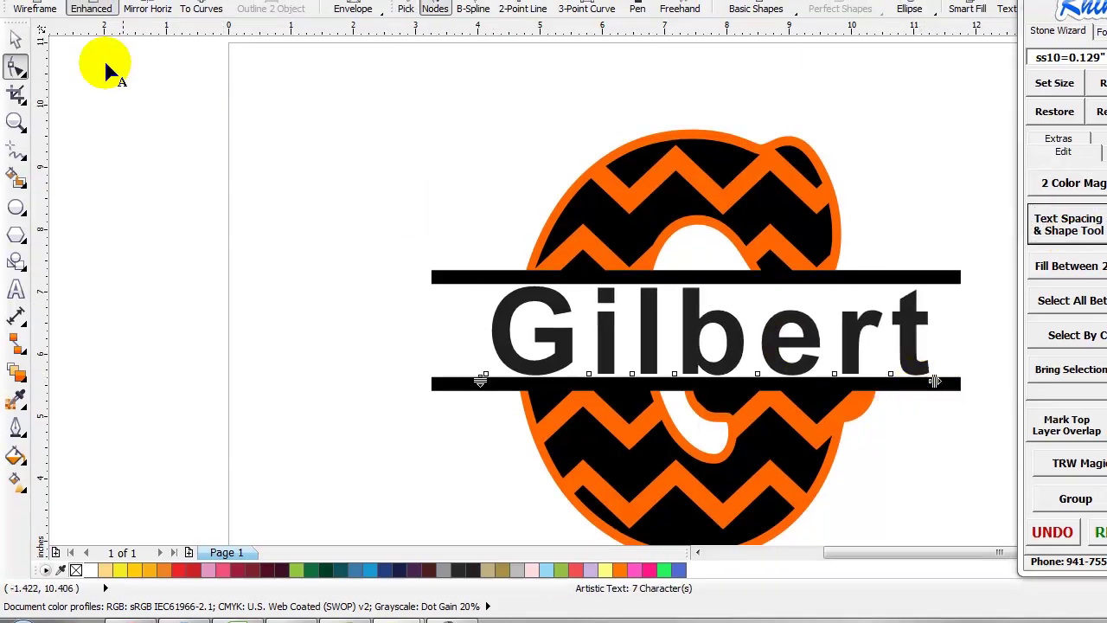
left_click(15, 39)
left_click_drag(750, 356, 734, 358)
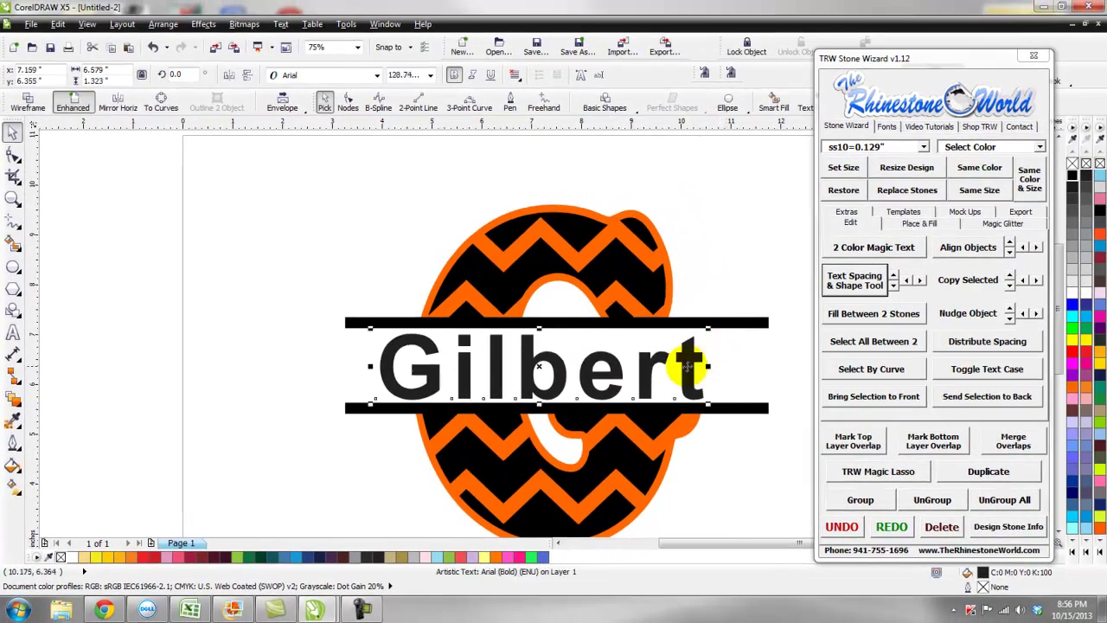
left_click(830, 338)
left_click_drag(688, 365, 692, 365)
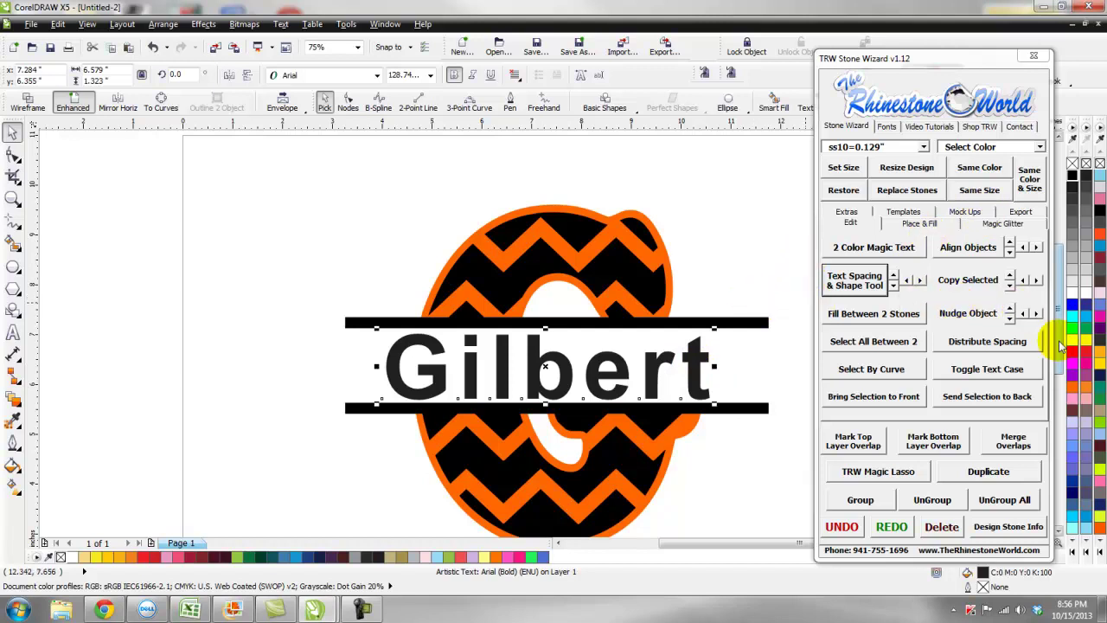
Fill the name and the combined orange layer with Purple magic glitter
left_click(1003, 223)
left_click(977, 325)
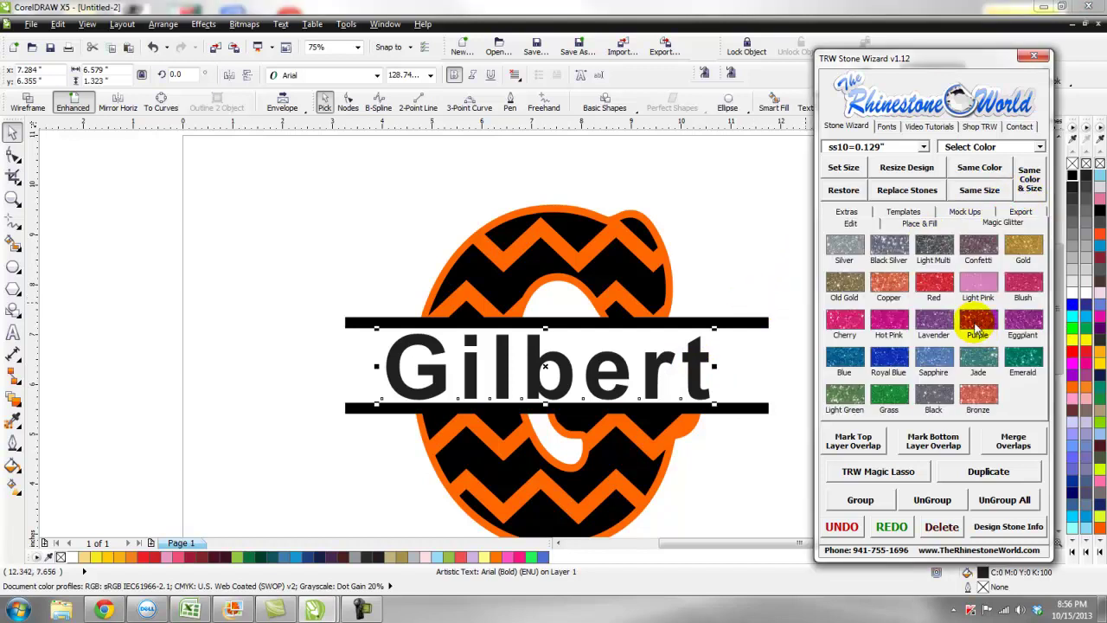
left_click(717, 265)
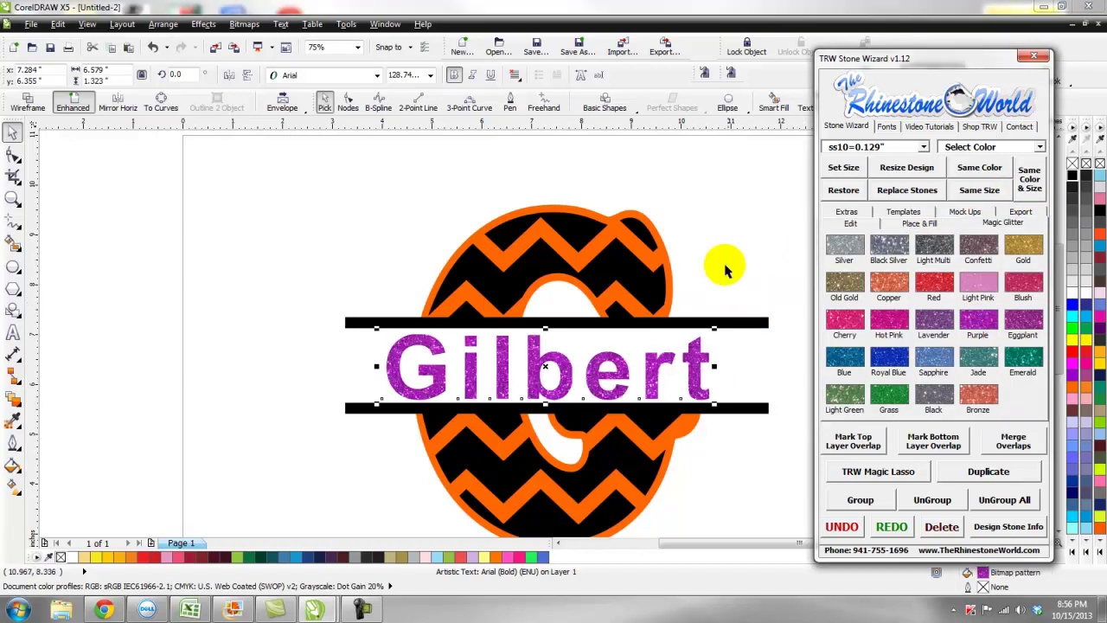
left_click(667, 269)
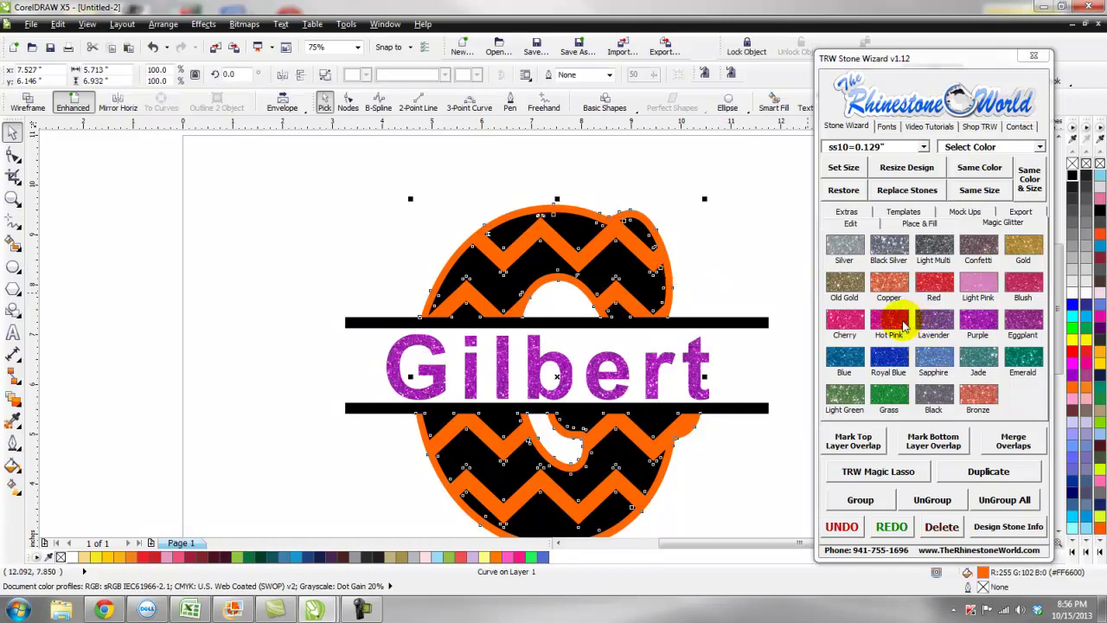
left_click(971, 318)
left_click(756, 272)
Fill the black chevron shape and its bars with Silver magic glitter
key("Tab")
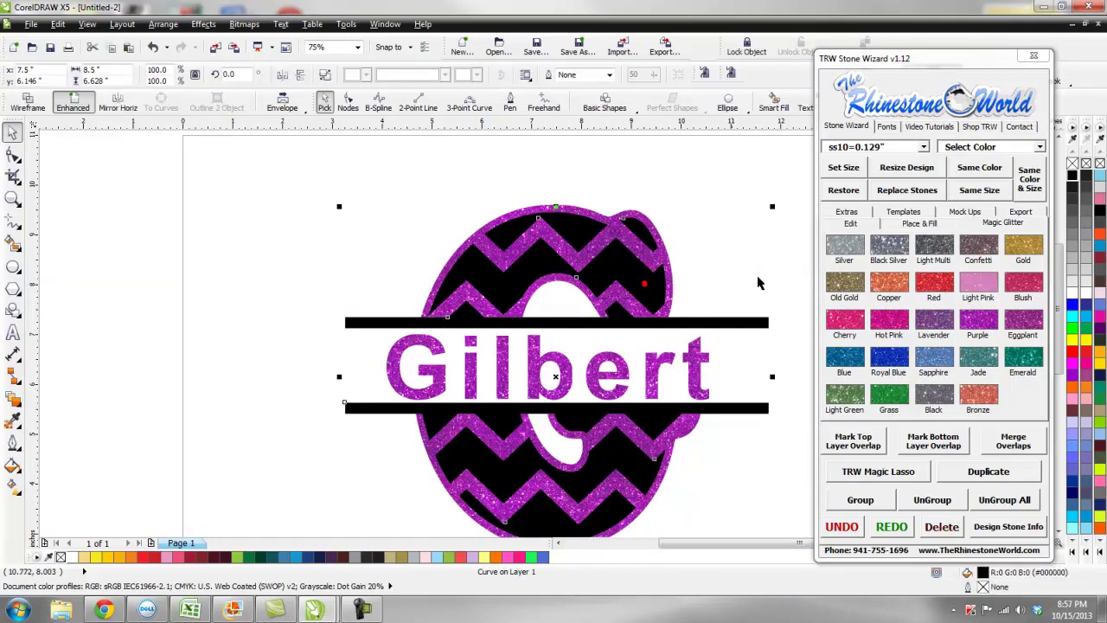
left_click(838, 249)
left_click(737, 267)
Select the whole design and create a Basic mock-up of it on the first women's short-sleeve T-shirt
scroll(697, 267, "down", 1)
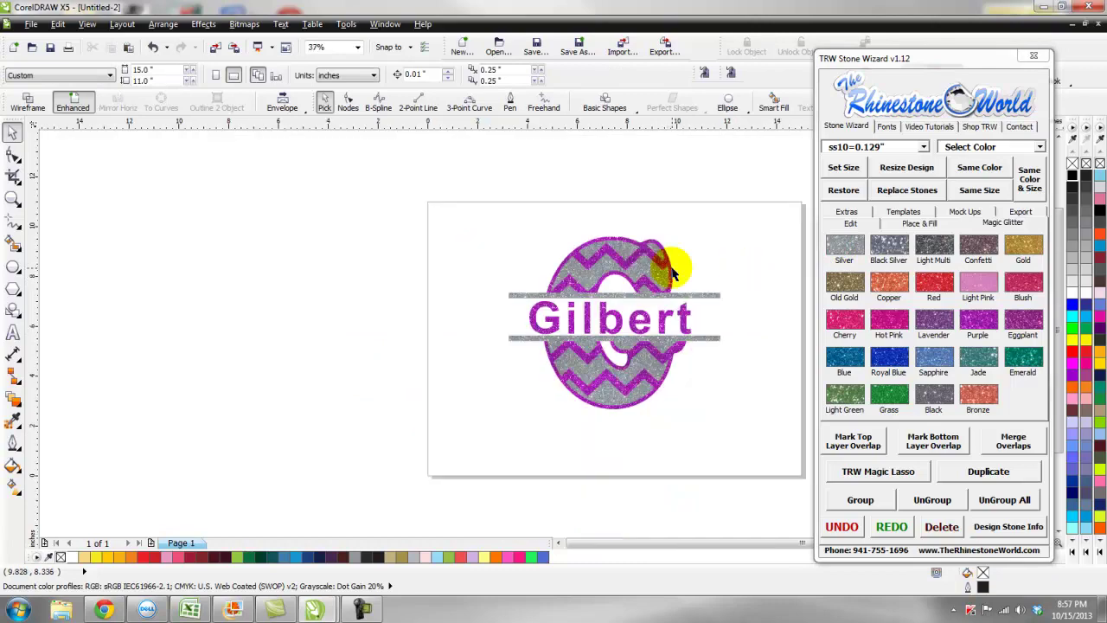
left_click_drag(743, 213, 468, 426)
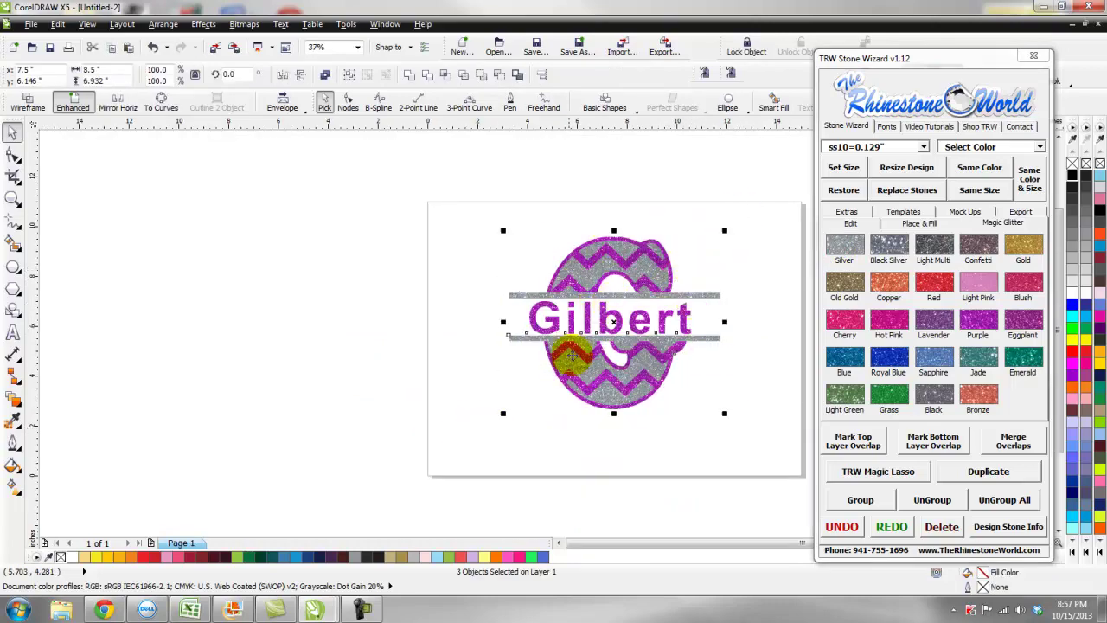
left_click(479, 375)
scroll(600, 318, "up", 5)
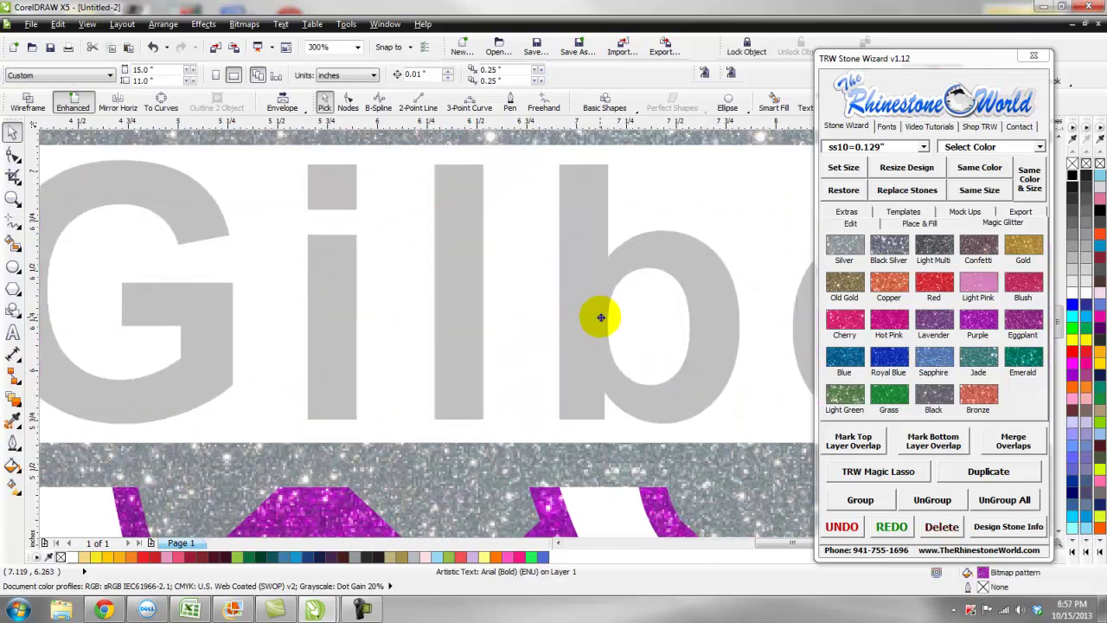
scroll(601, 321, "down", 5)
left_click_drag(766, 178, 408, 433)
left_click(981, 211)
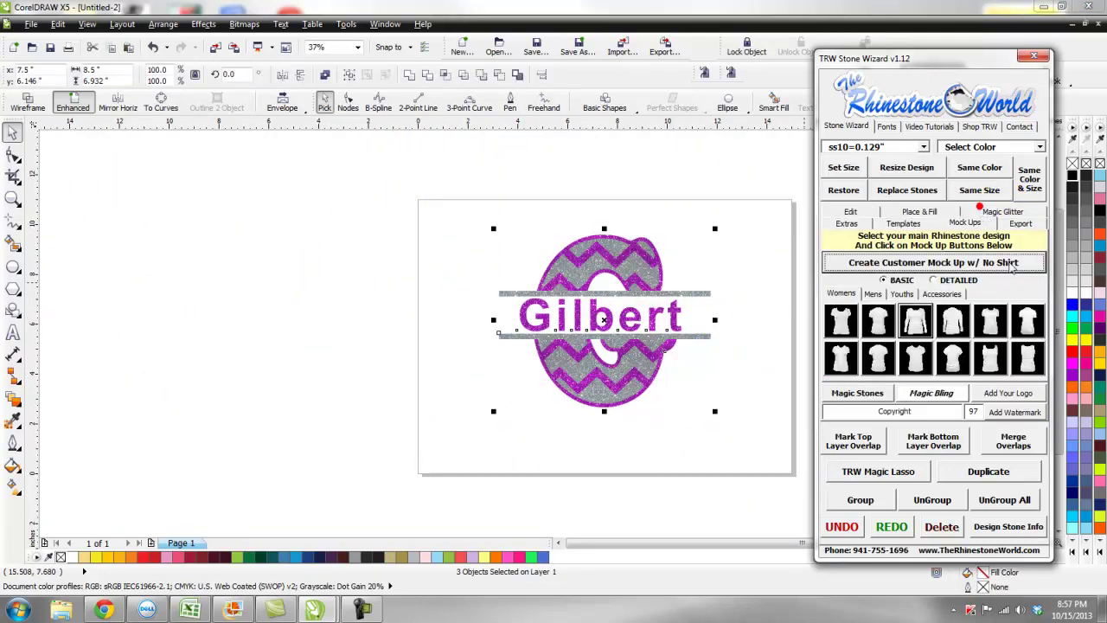
left_click(843, 322)
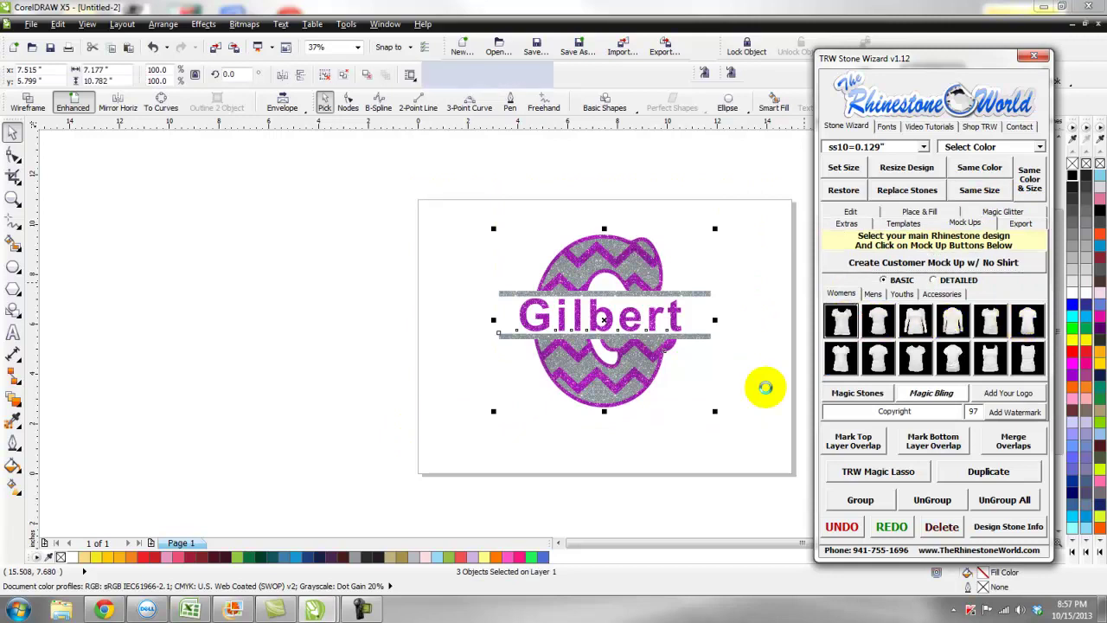
Examine the glitter design on the T-shirt mock-up, both in close-up and as a whole
left_click(445, 329)
scroll(587, 250, "up", 4)
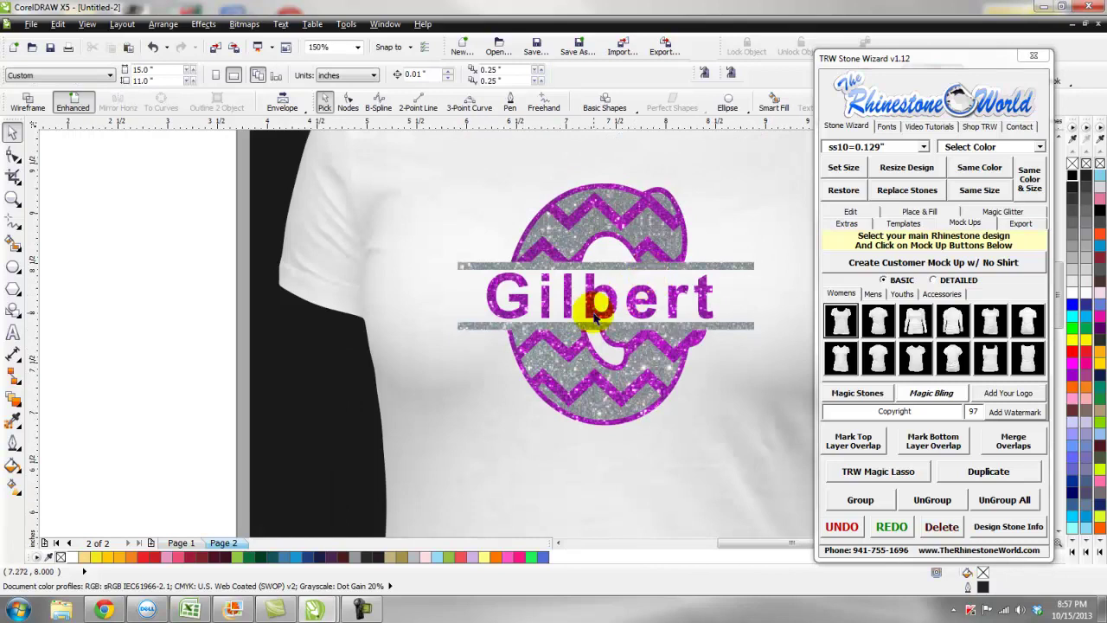
scroll(583, 314, "down", 4)
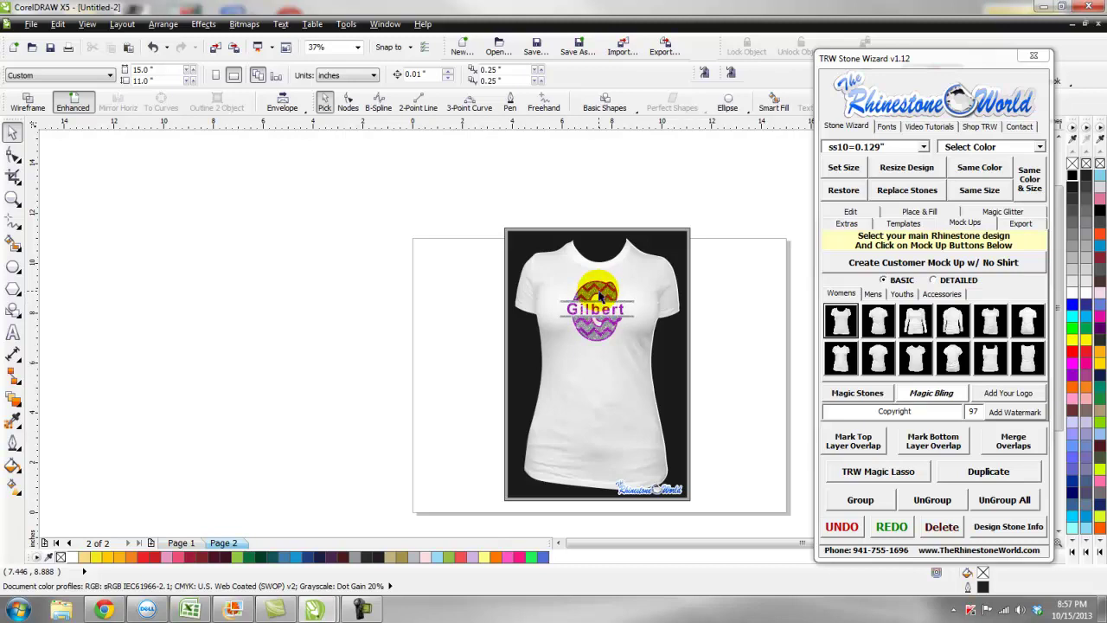
scroll(599, 297, "up", 2)
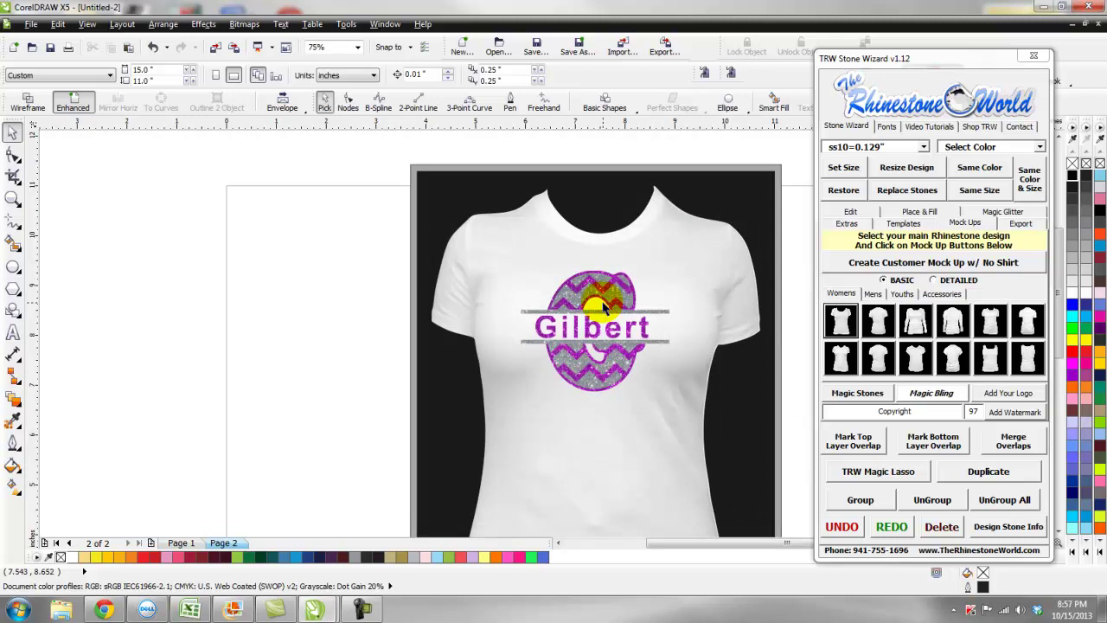
scroll(606, 307, "down", 2)
scroll(600, 316, "up", 2)
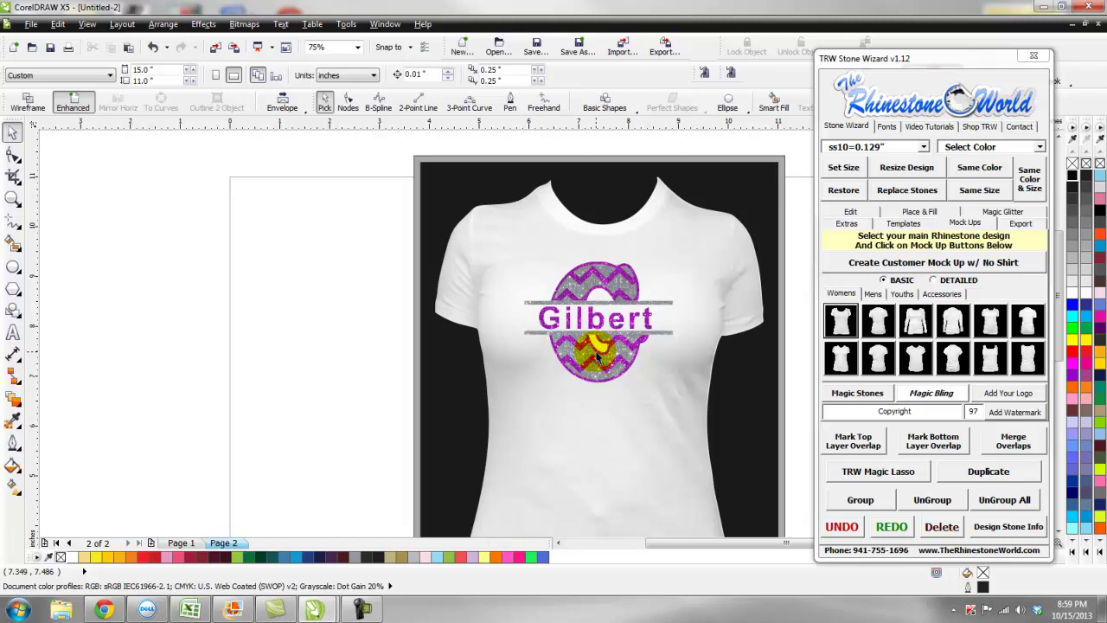
scroll(595, 355, "down", 1)
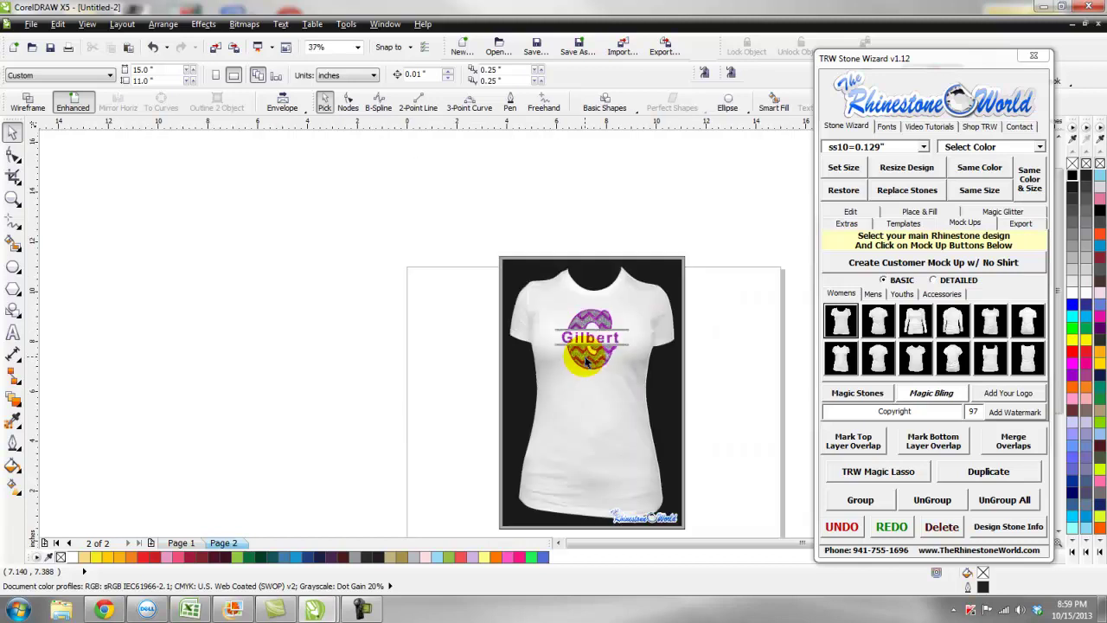